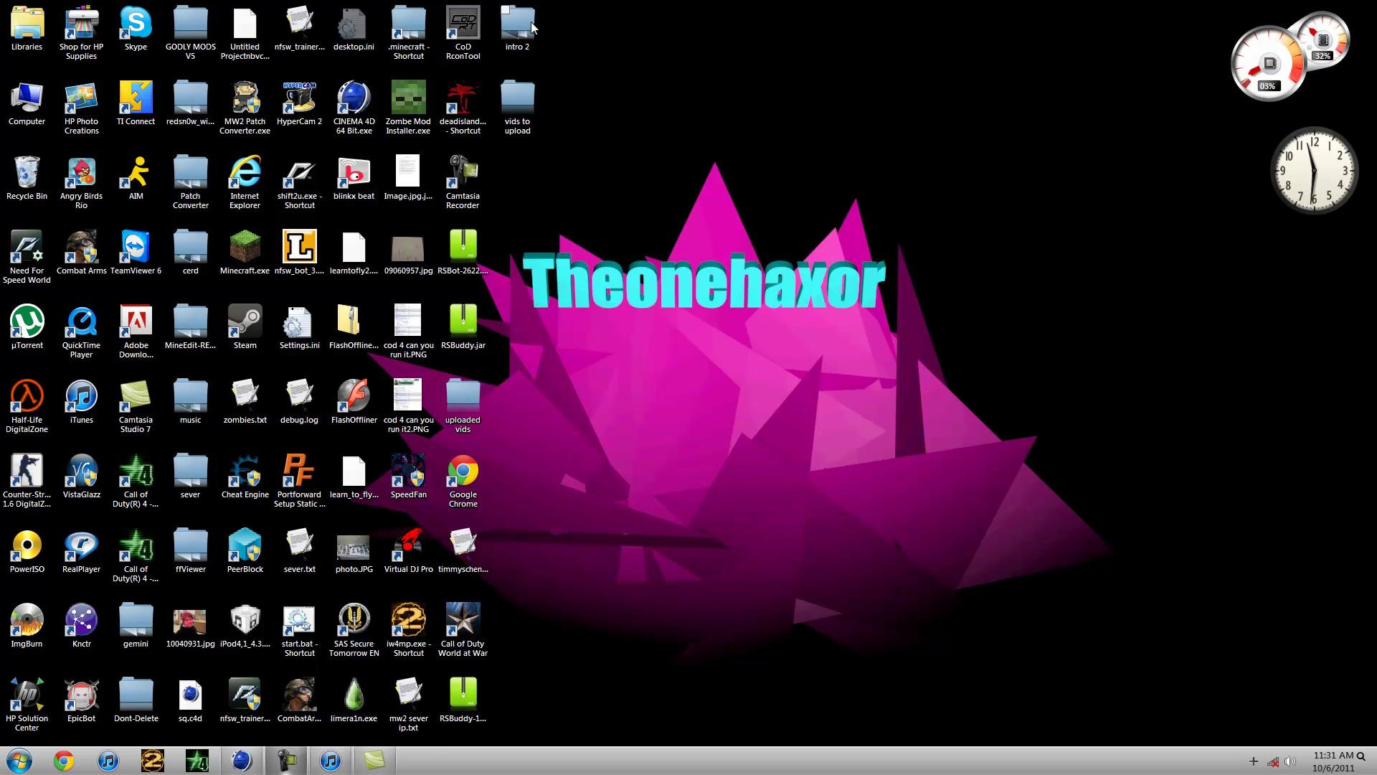
# Preview the intro 2 720p reference video from its folder, then close it.
pyautogui.doubleClick(530, 28)
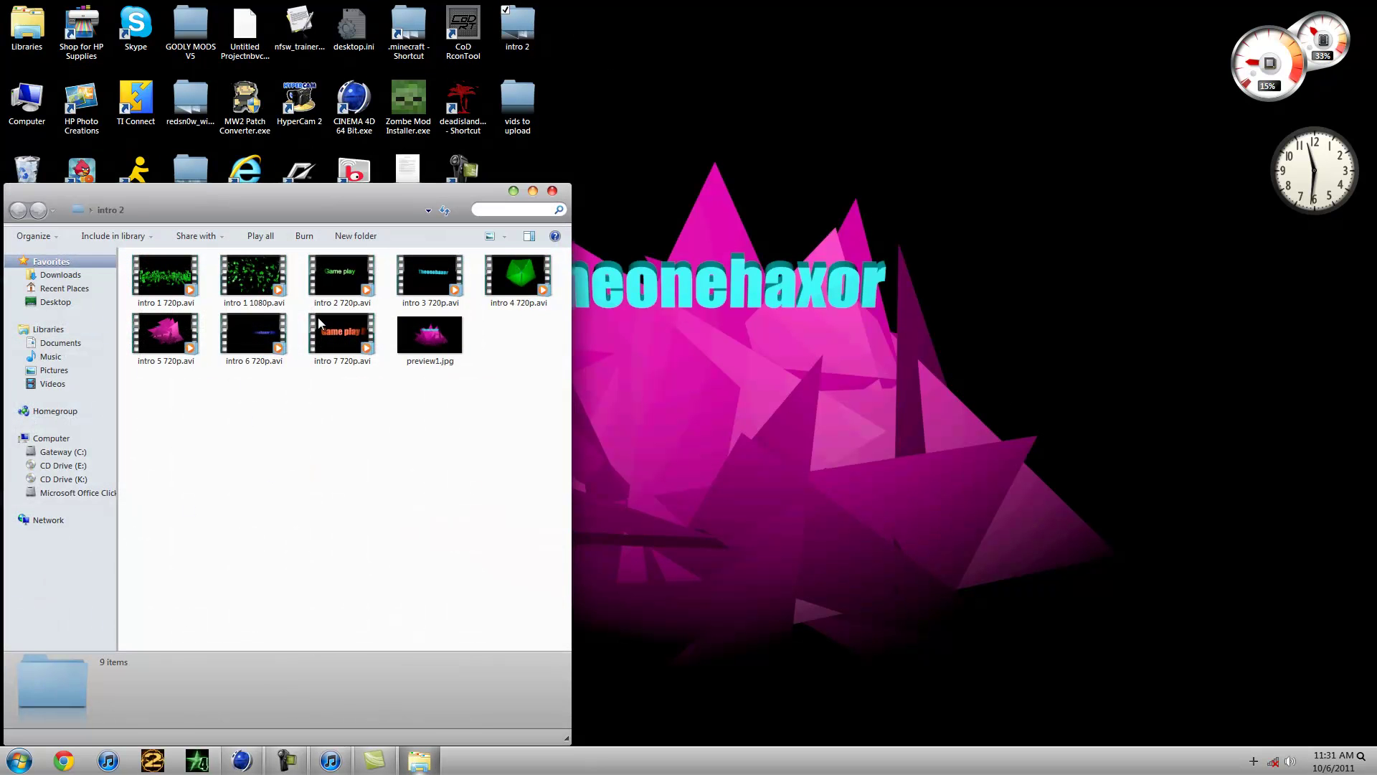
pyautogui.doubleClick(347, 282)
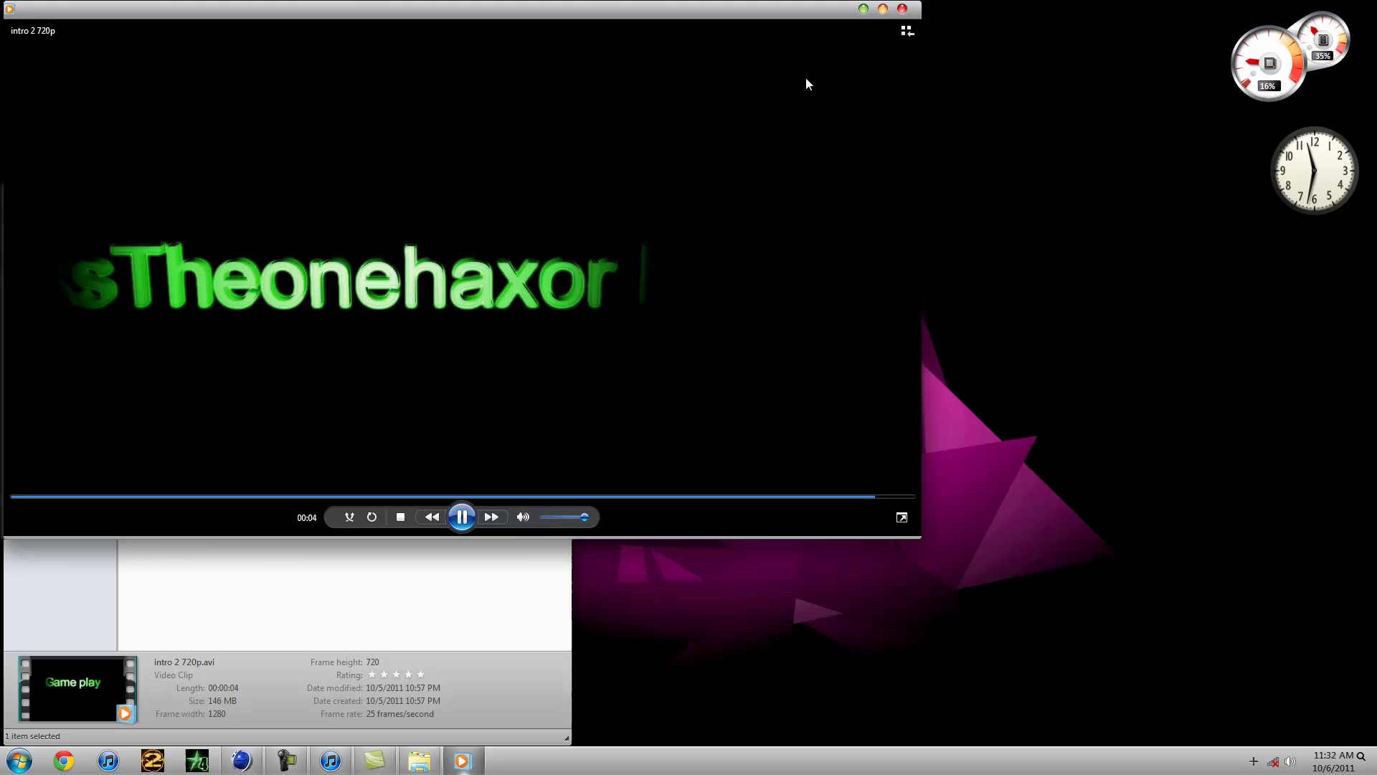
pyautogui.click(904, 9)
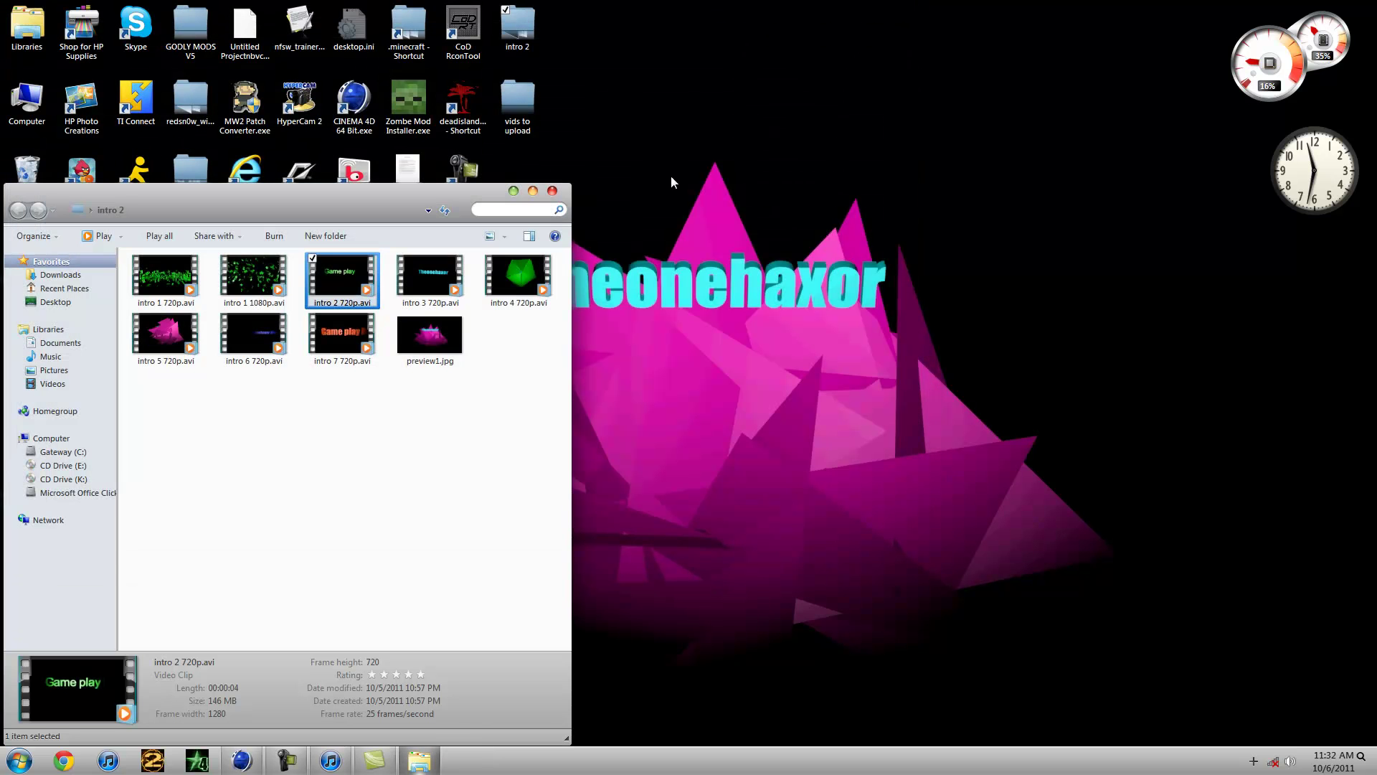
pyautogui.click(552, 193)
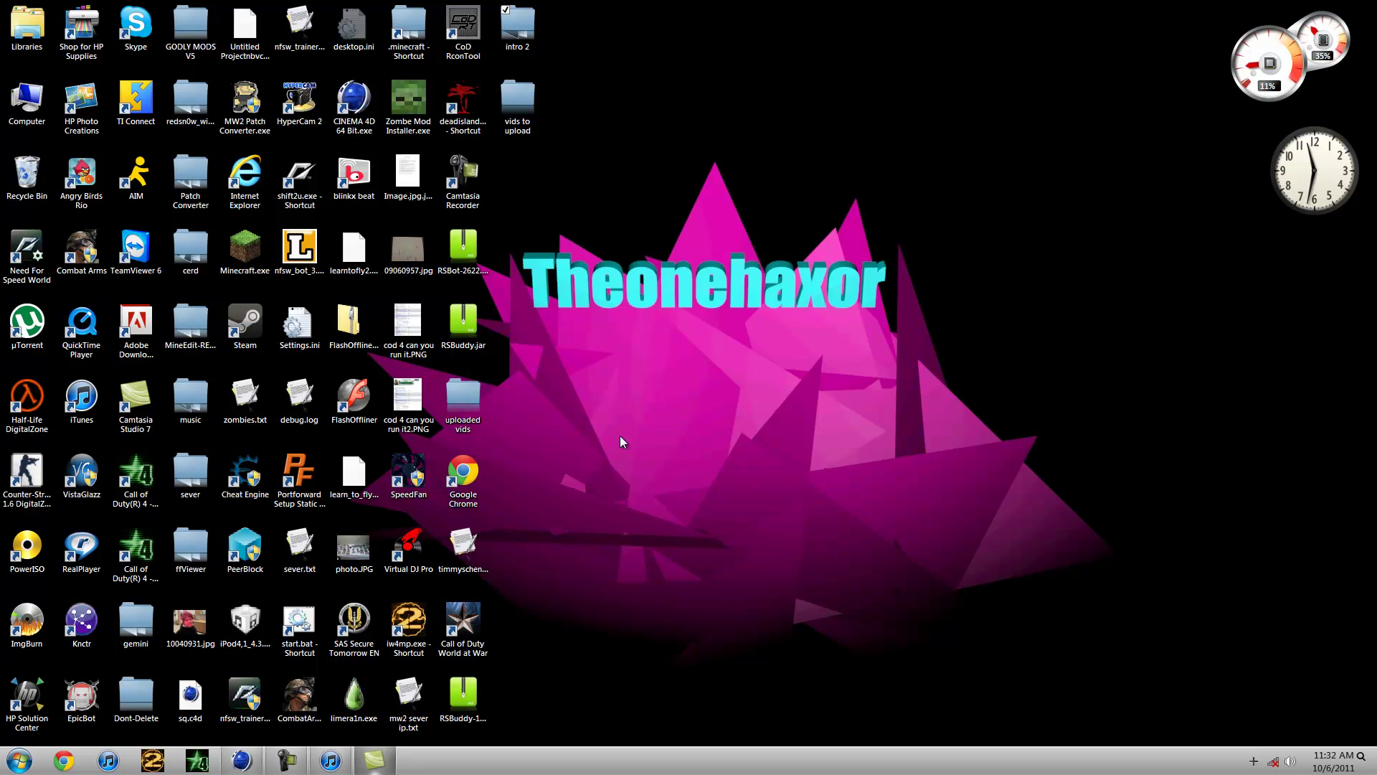
pyautogui.moveTo(242, 761)
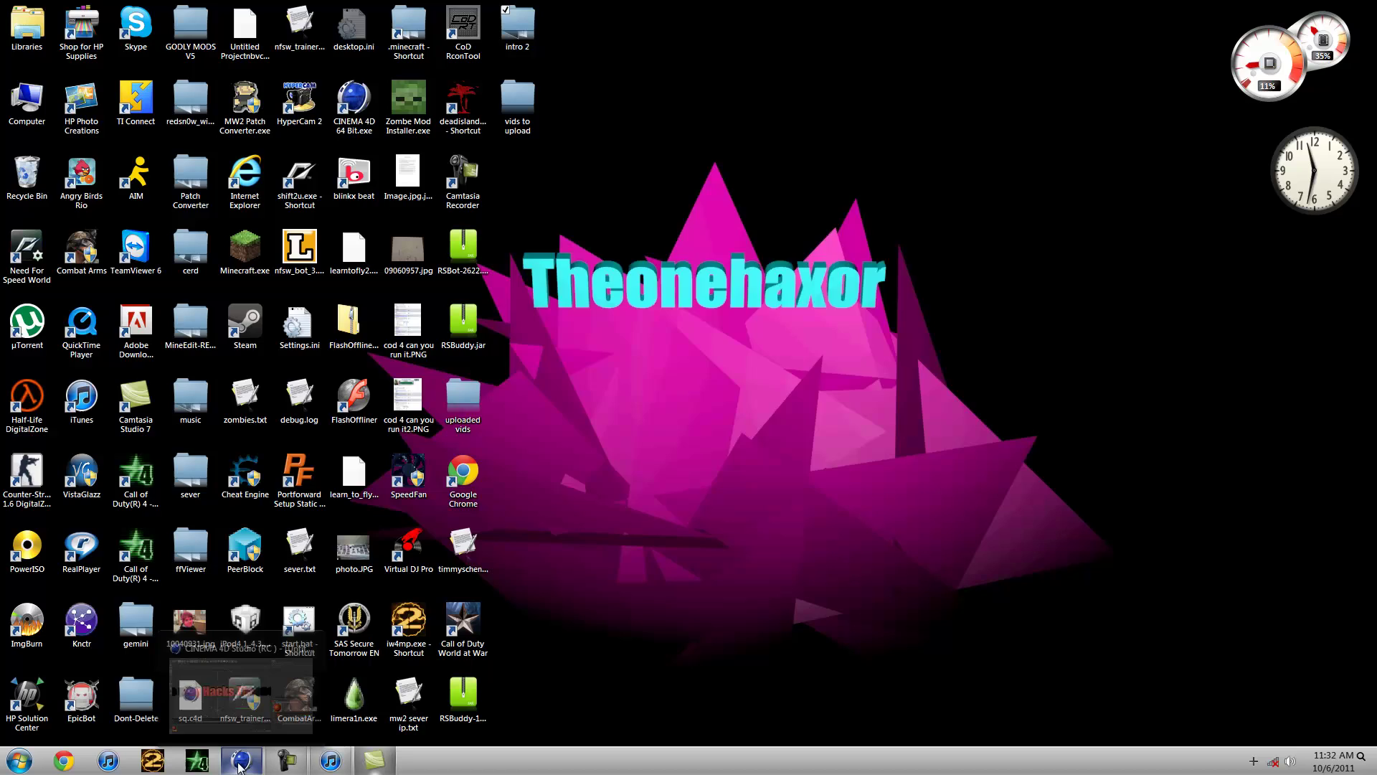
# Launch Cinema 4D and add a MoText object aligned to Middle.
pyautogui.click(240, 760)
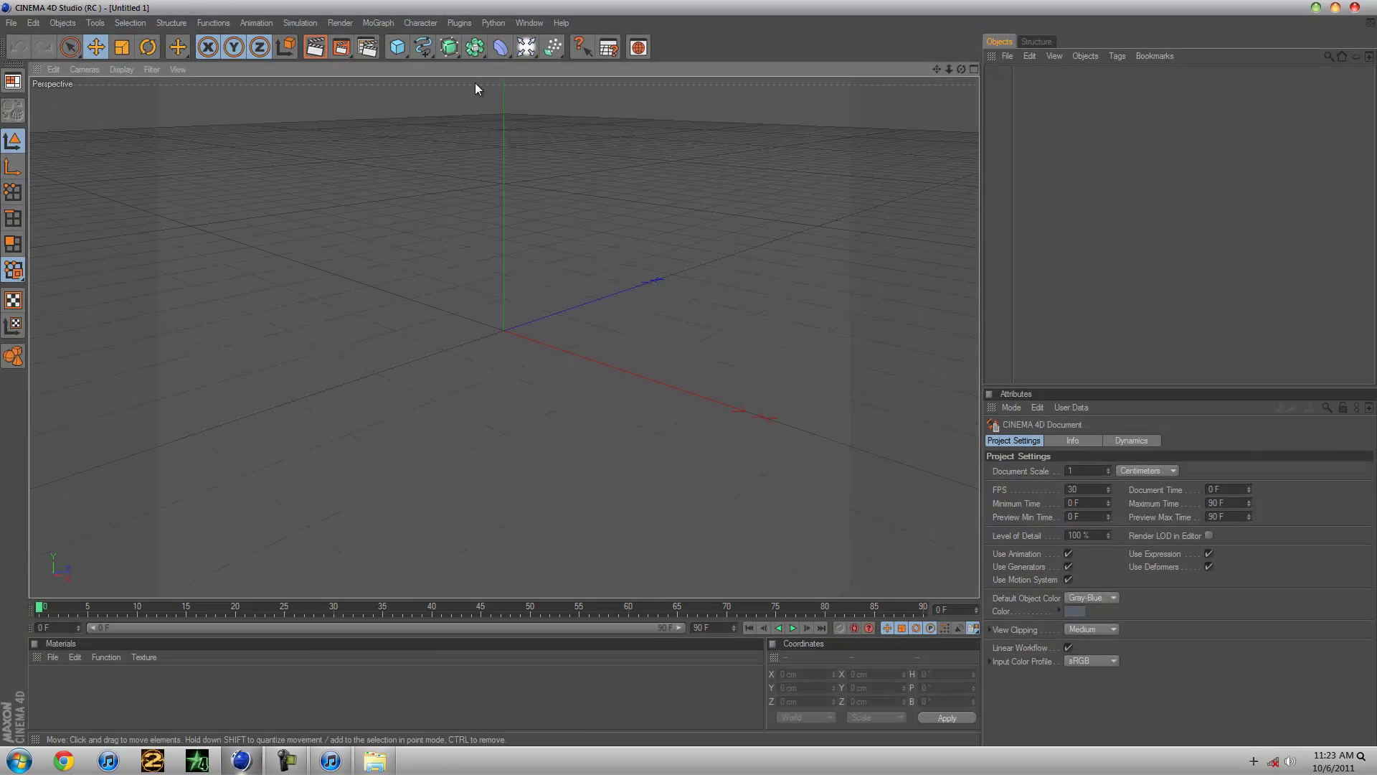
pyautogui.click(375, 23)
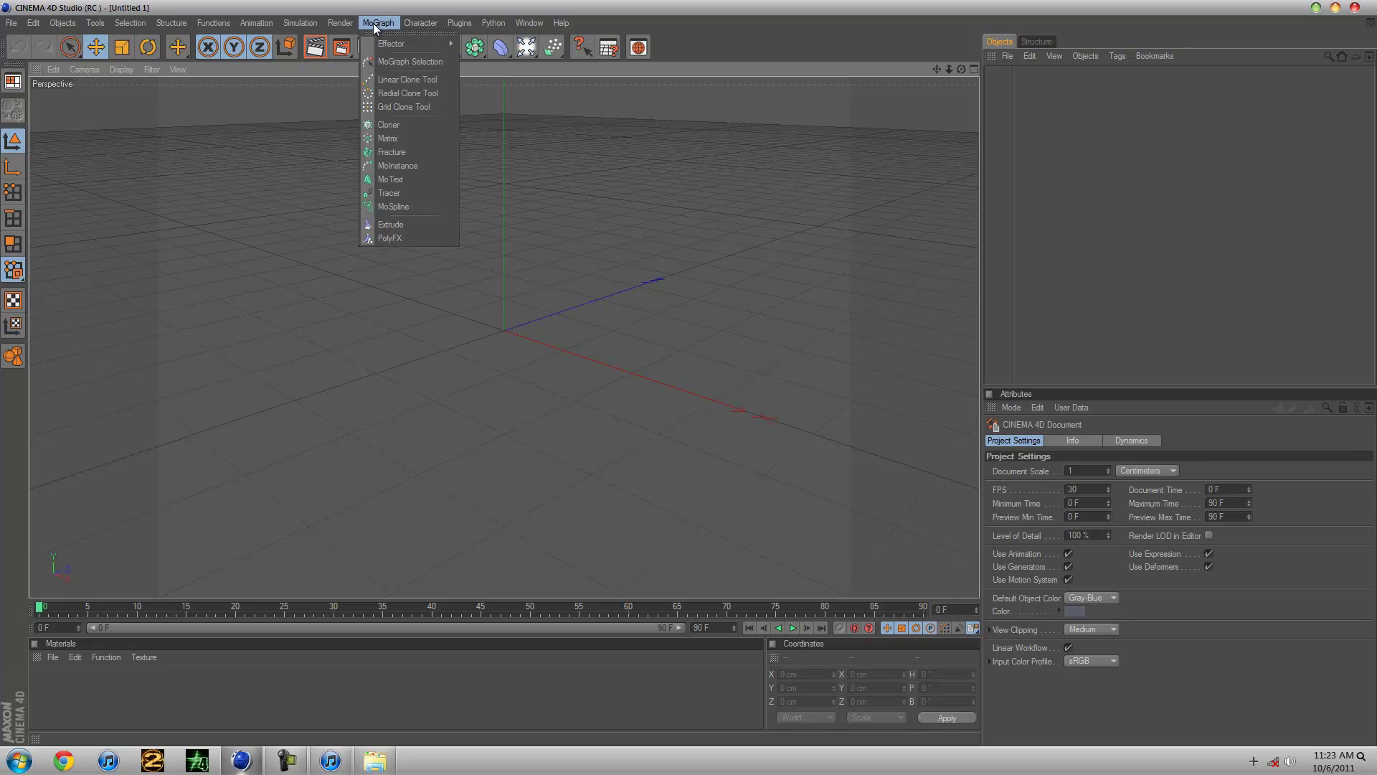
pyautogui.click(415, 181)
pyautogui.click(1088, 570)
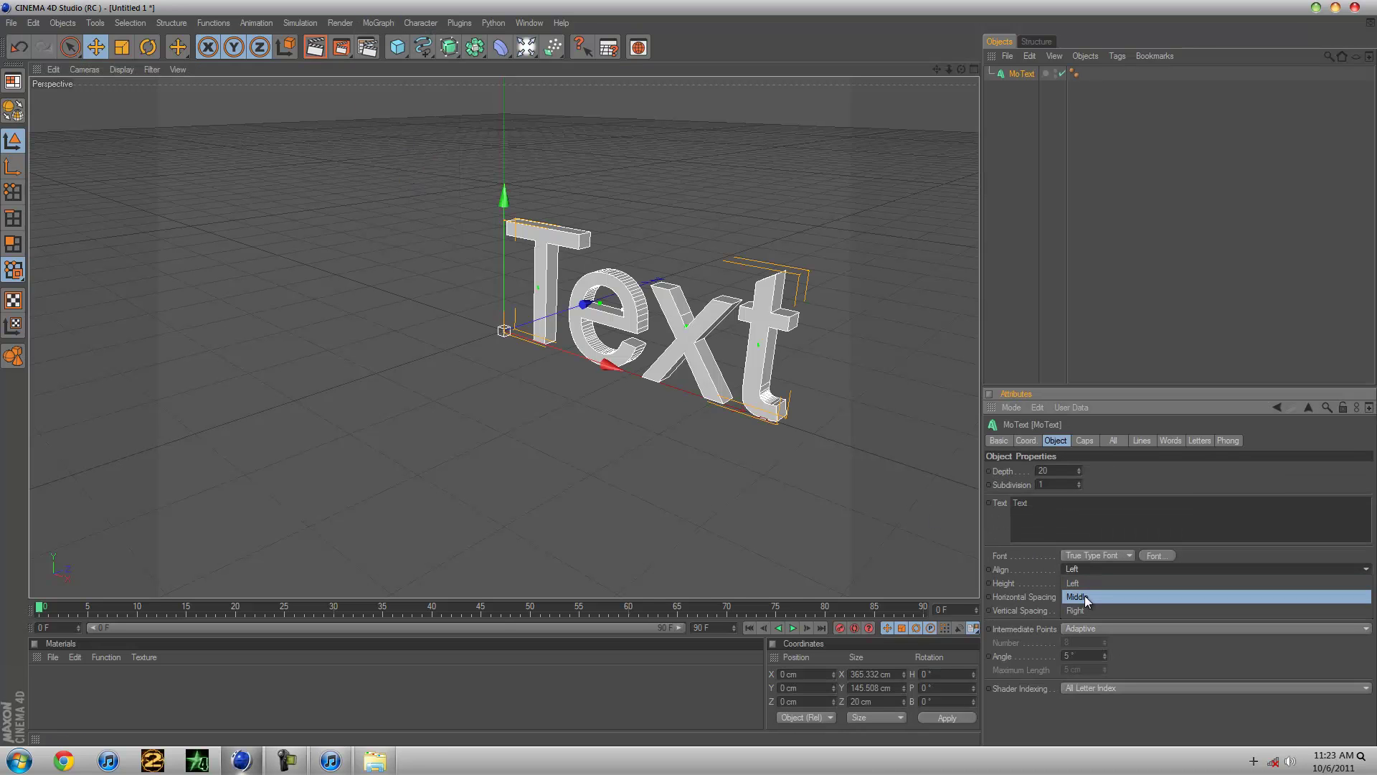
pyautogui.click(1085, 594)
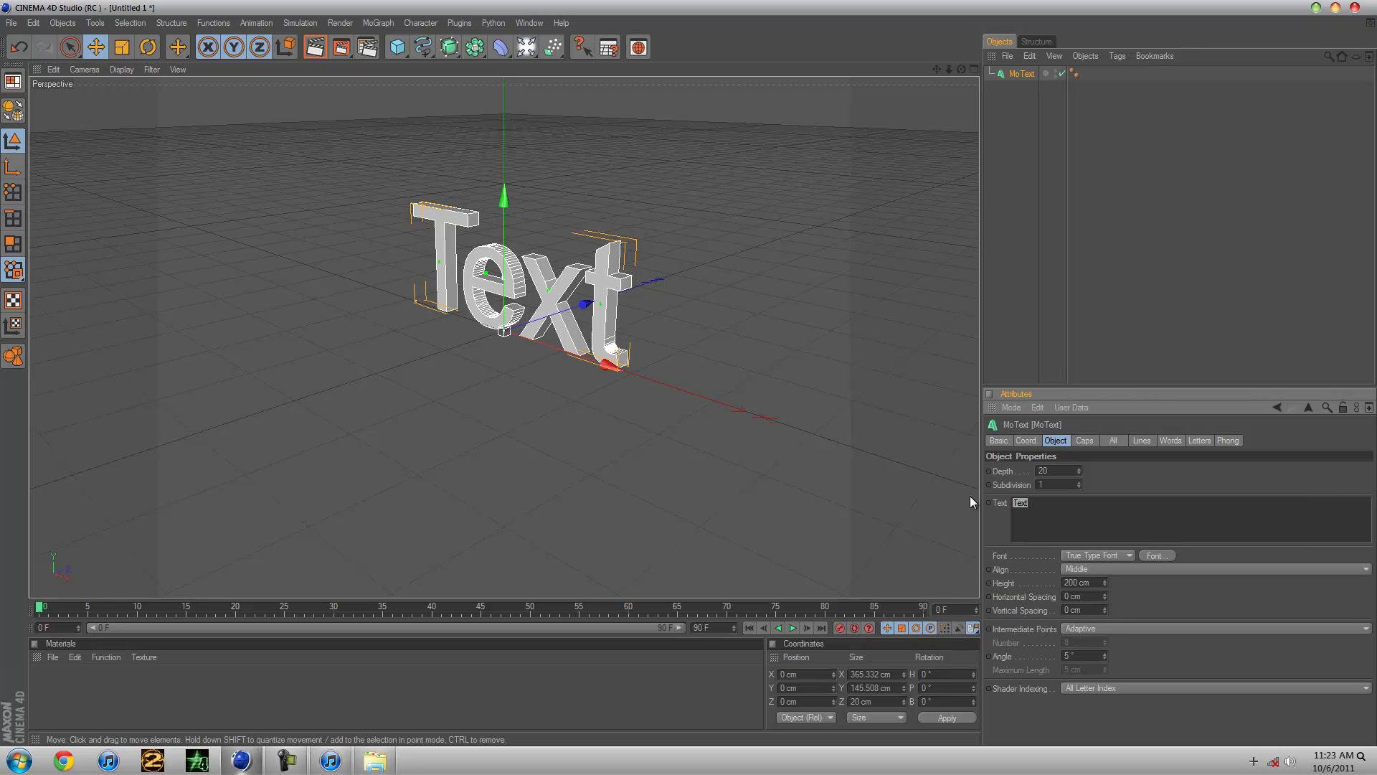
pyautogui.write('G')
pyautogui.write('ame p')
pyautogui.write('lay Ha')
pyautogui.write('cks ')
pyautogui.write('Th')
pyautogui.write('eo')
pyautogui.write('nehax')
pyautogui.write('or ')
pyautogui.write('M')
pyautogui.write('ods ')
pyautogui.write('Tut')
pyautogui.write('s')
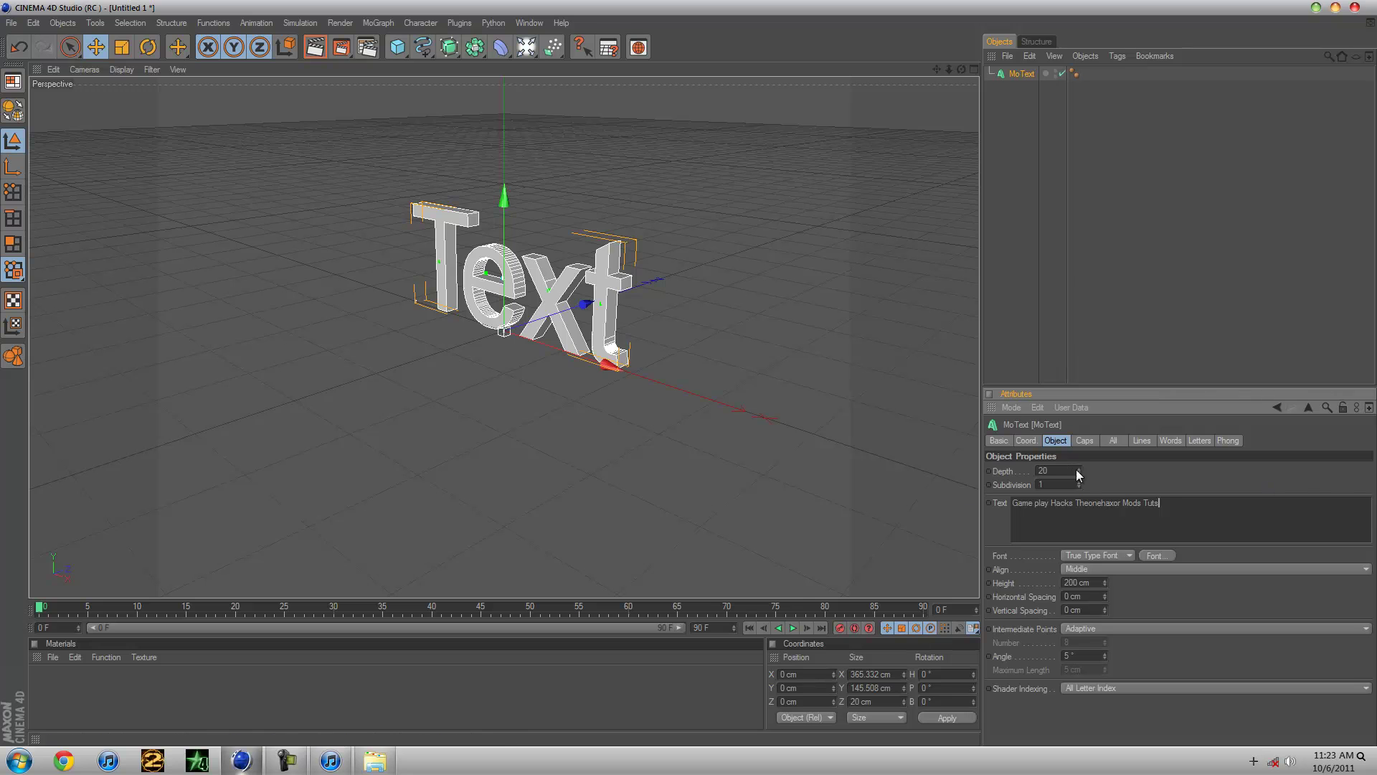
# Set the MoText depth to 5, then 50, and reframe the view on the text.
pyautogui.click(1042, 470)
pyautogui.write('5')
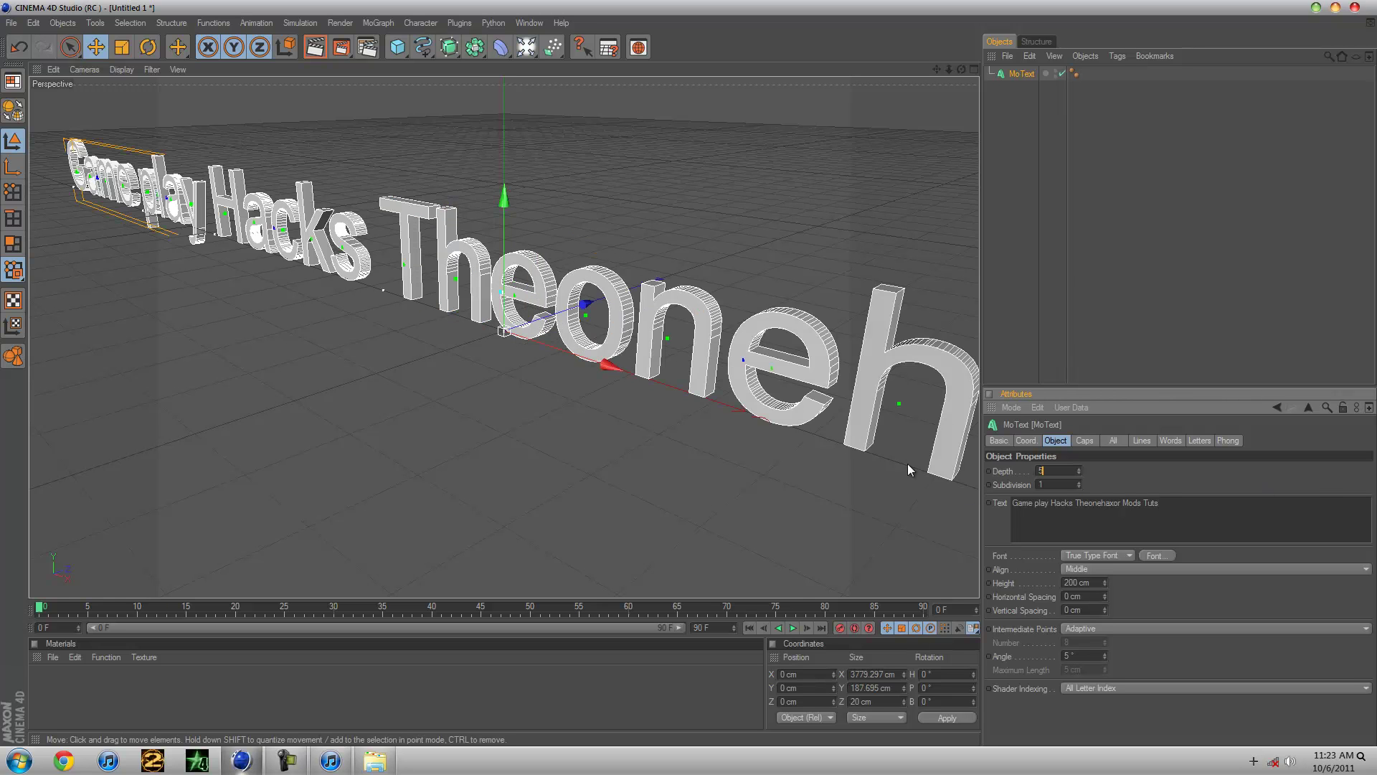
pyautogui.press('Return')
pyautogui.click(1049, 470)
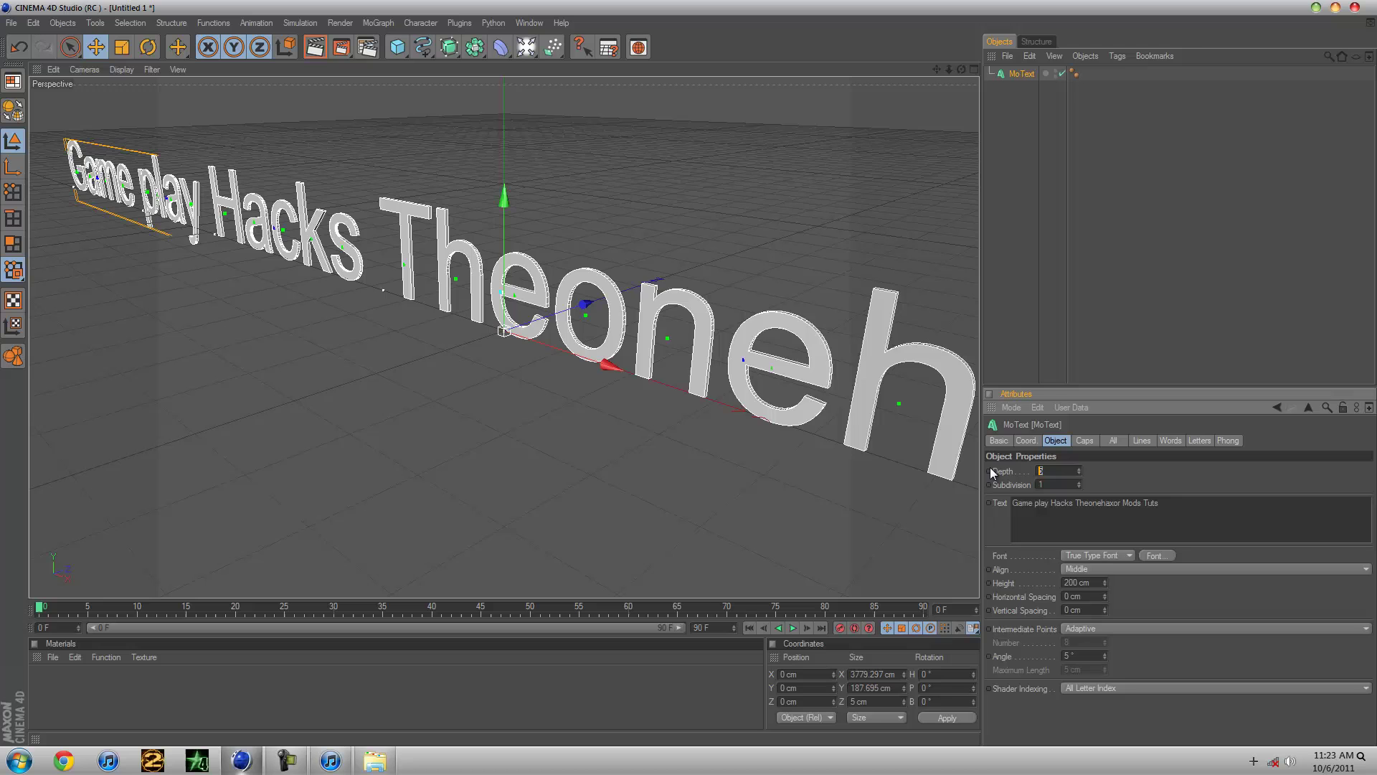
pyautogui.write('0')
pyautogui.press('Return')
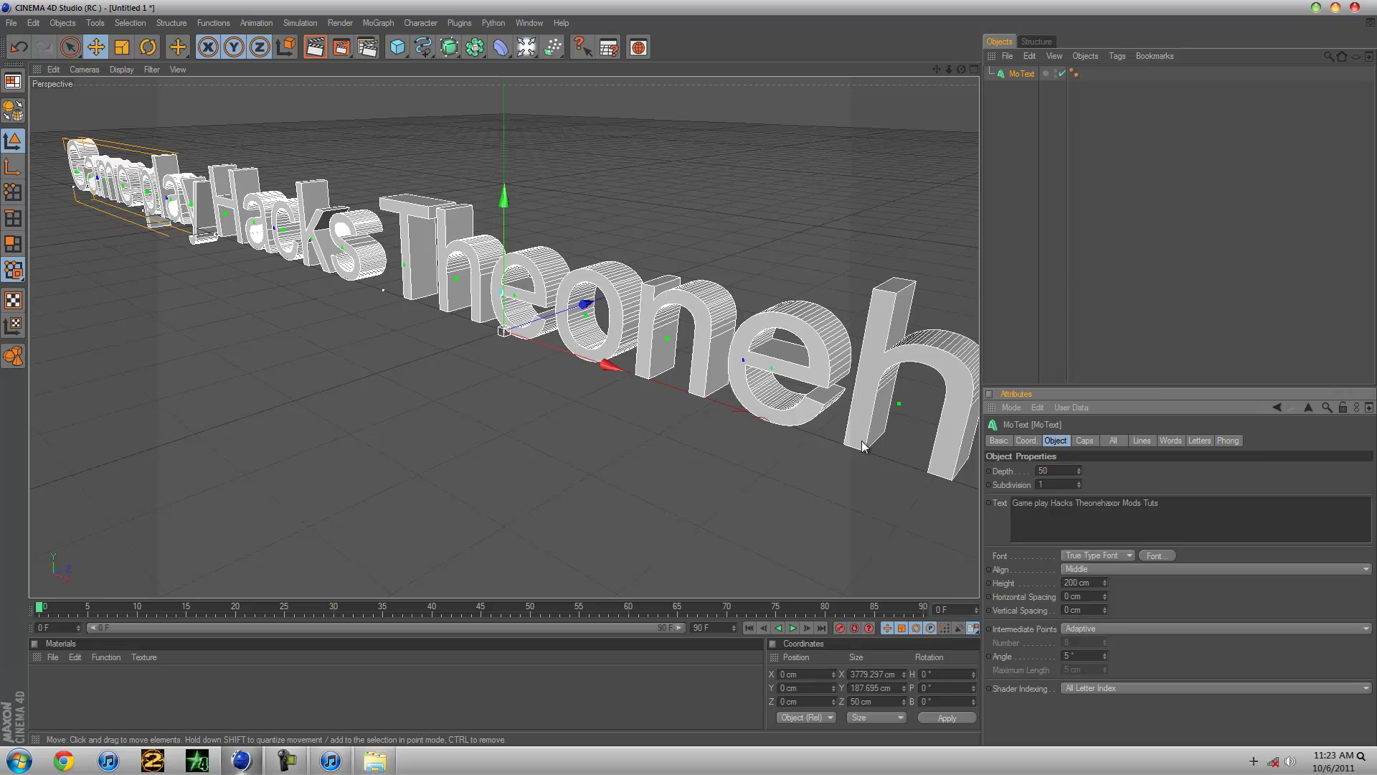
pyautogui.moveTo(939, 68); pyautogui.dragTo(867, 67)
pyautogui.keyDown('alt'); pyautogui.moveTo(678, 376); pyautogui.dragTo(684, 376); pyautogui.keyUp('alt')
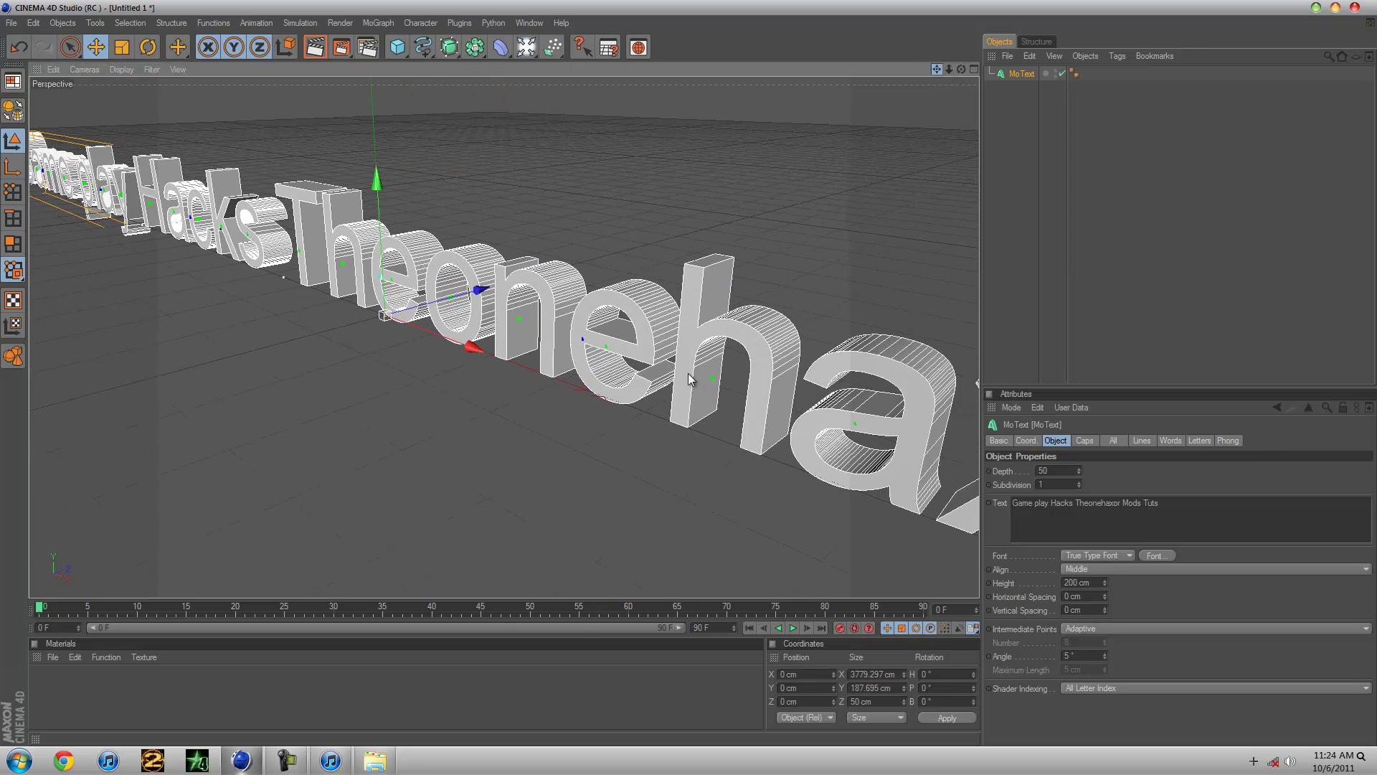
pyautogui.scroll(3, 685, 377)
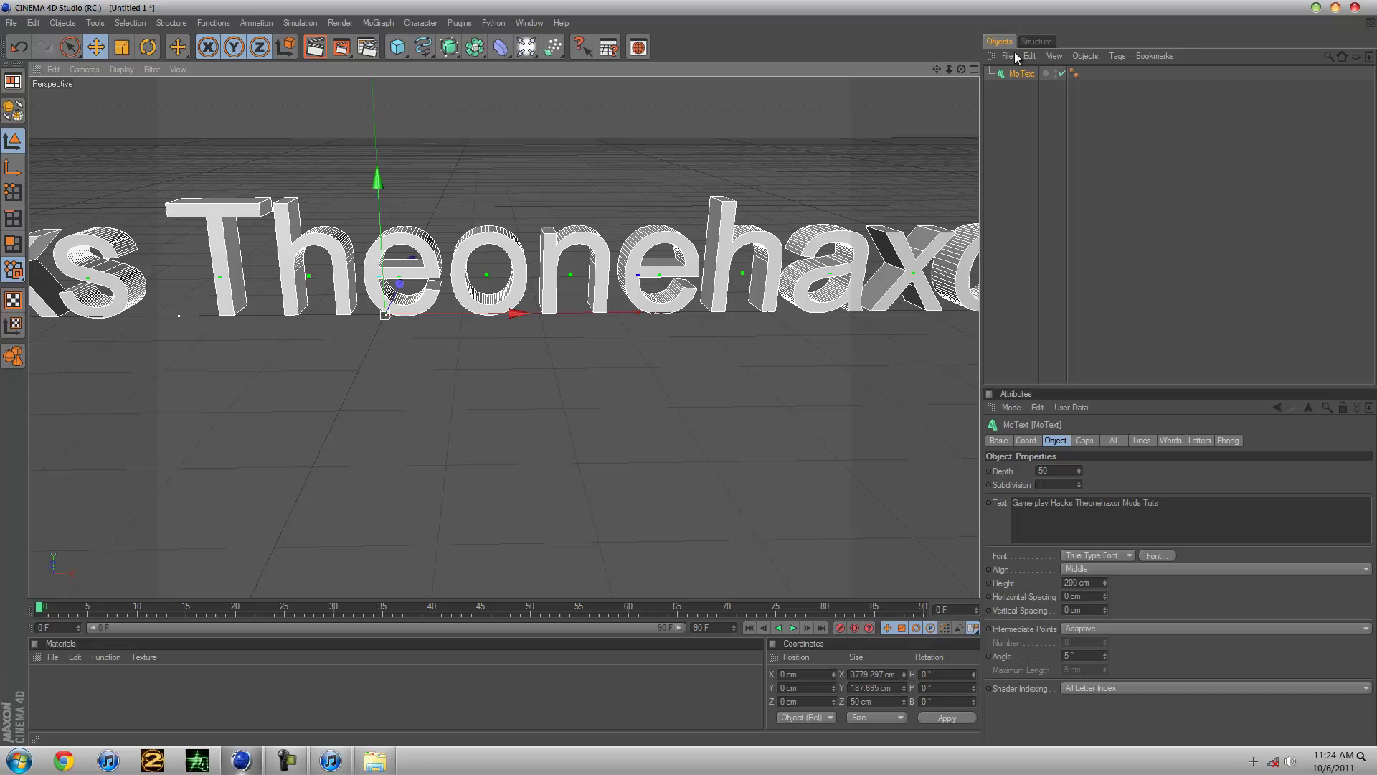
# Set the render output to 1280 × 720 HDTV, then close Render Settings.
pyautogui.click(367, 47)
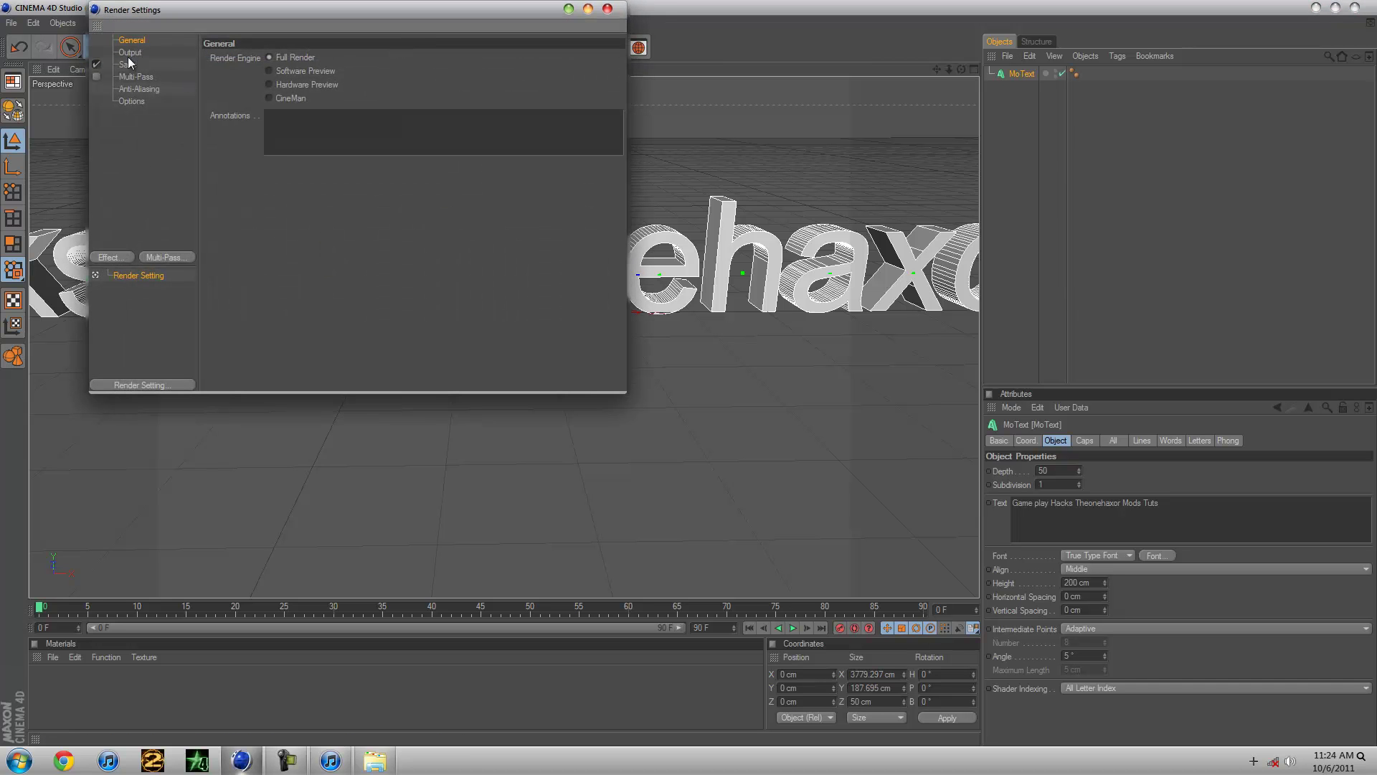
pyautogui.click(130, 53)
pyautogui.write('1280')
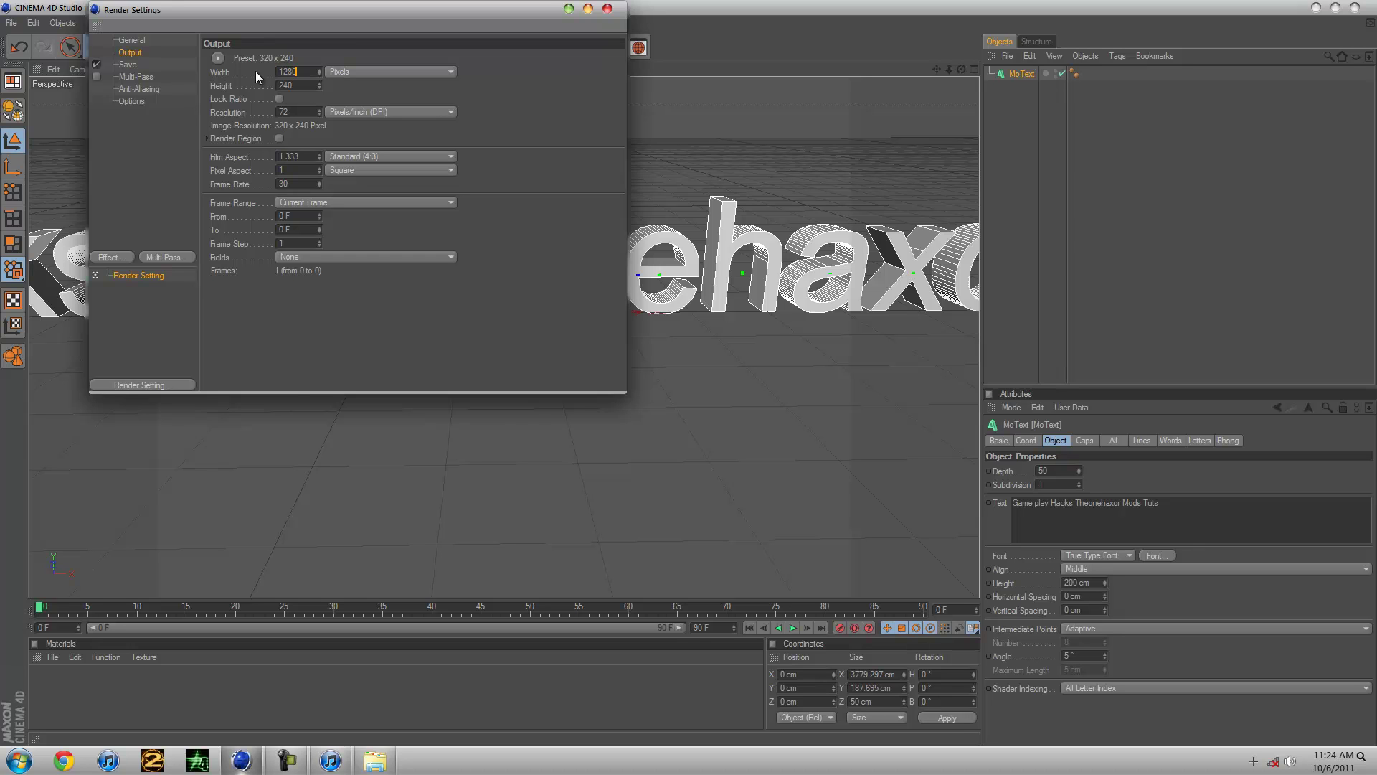
pyautogui.press('Tab')
pyautogui.write('720')
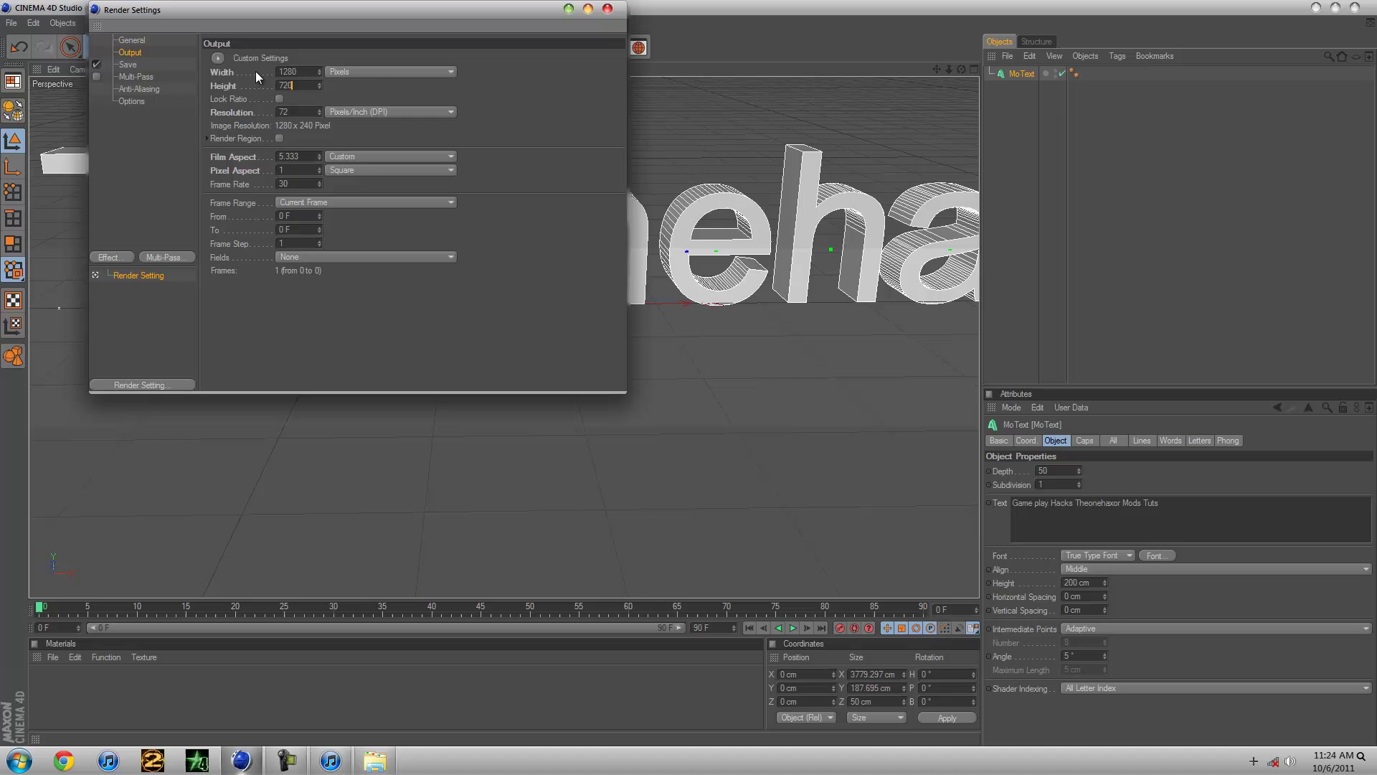
pyautogui.press('Return')
pyautogui.click(279, 98)
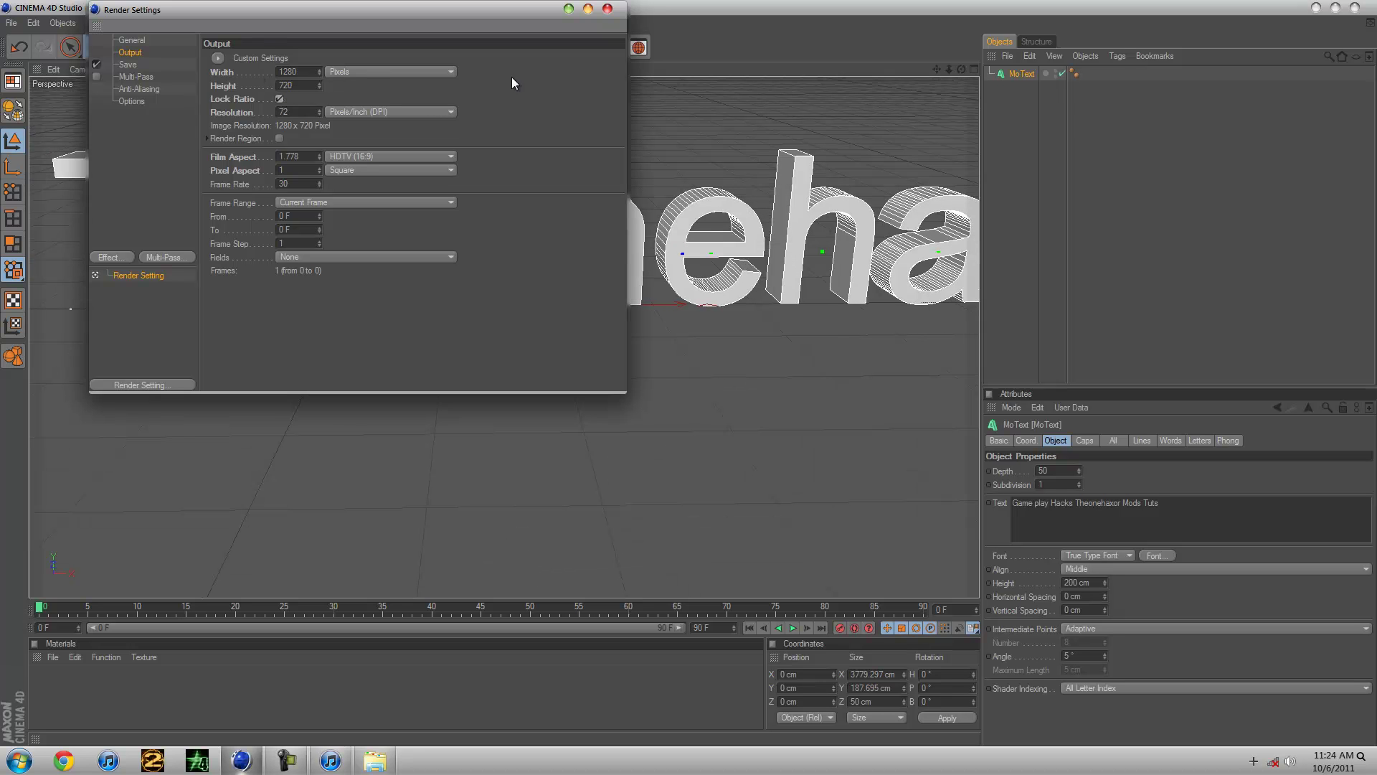
pyautogui.click(608, 9)
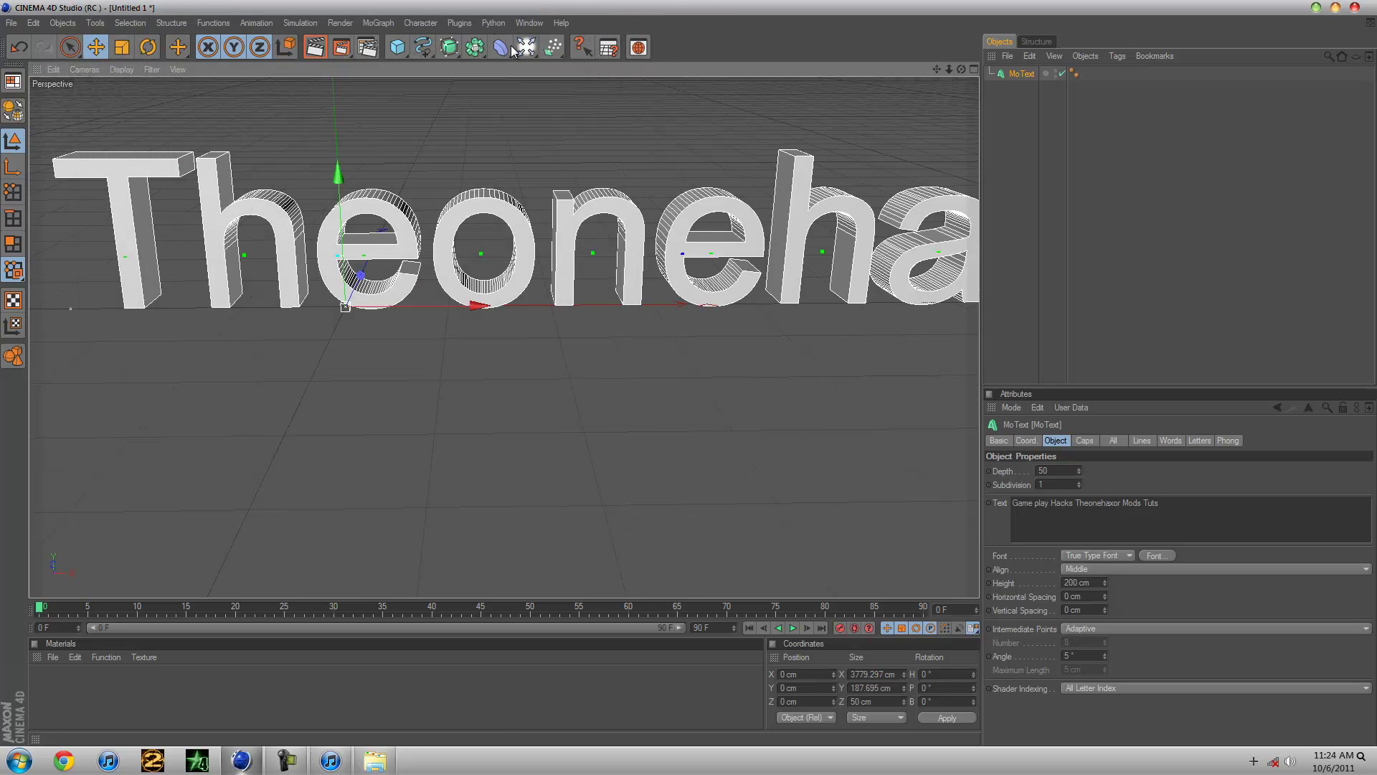
# Pan, zoom and orbit the viewport to frame the MoText words.
pyautogui.moveTo(933, 69); pyautogui.dragTo(680, 374)
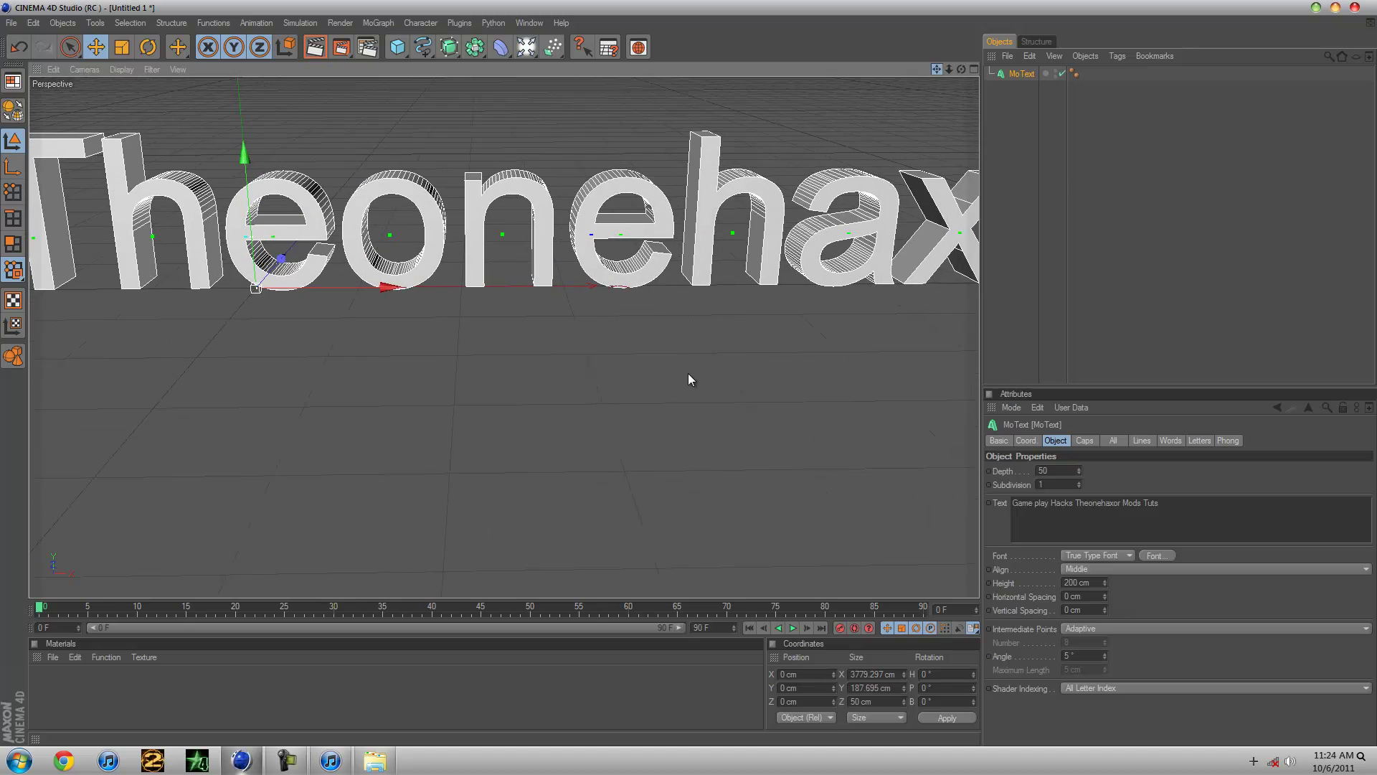
pyautogui.moveTo(949, 69); pyautogui.dragTo(689, 378)
pyautogui.moveTo(935, 69)
pyautogui.mouseDown()
pyautogui.moveTo(690, 379)
pyautogui.moveTo(950, 69)
pyautogui.moveTo(688, 374)
pyautogui.mouseUp()
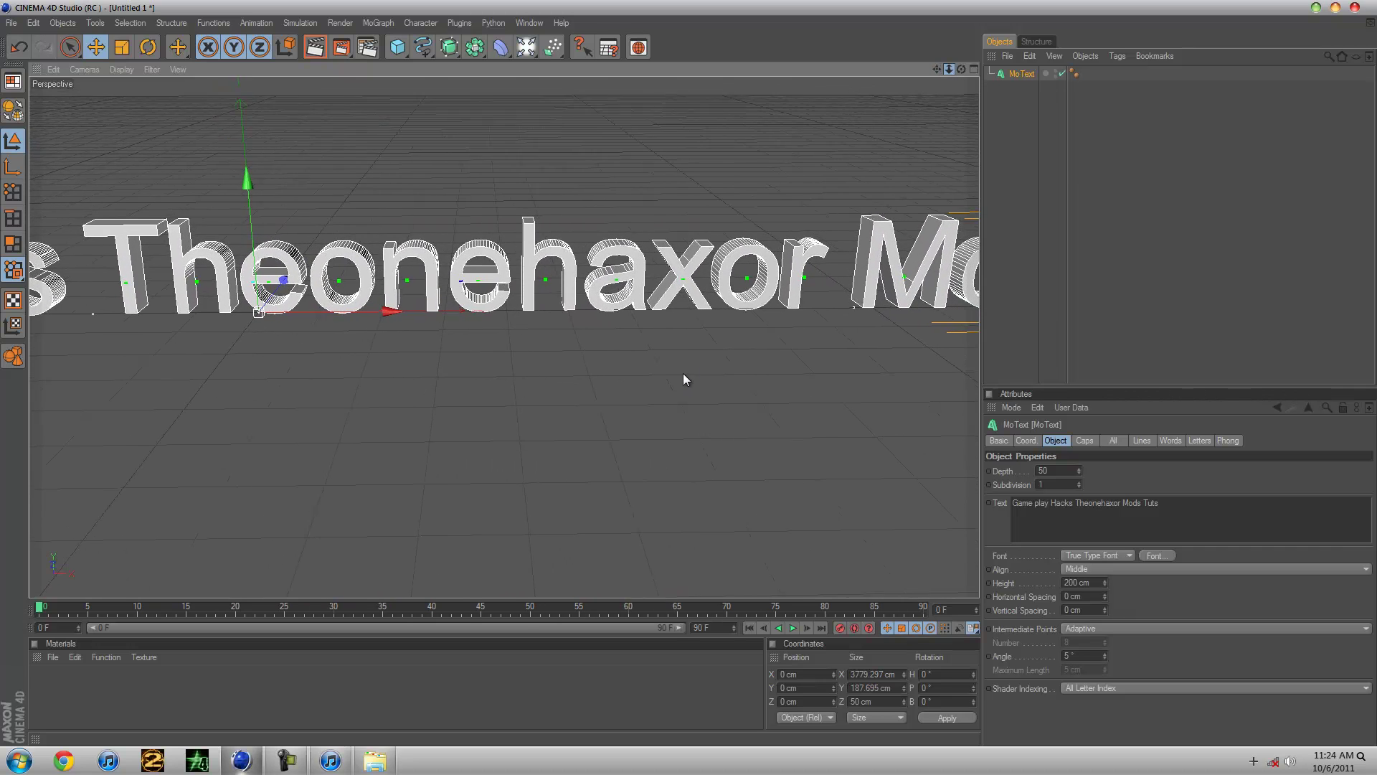
pyautogui.moveTo(935, 69); pyautogui.dragTo(687, 377)
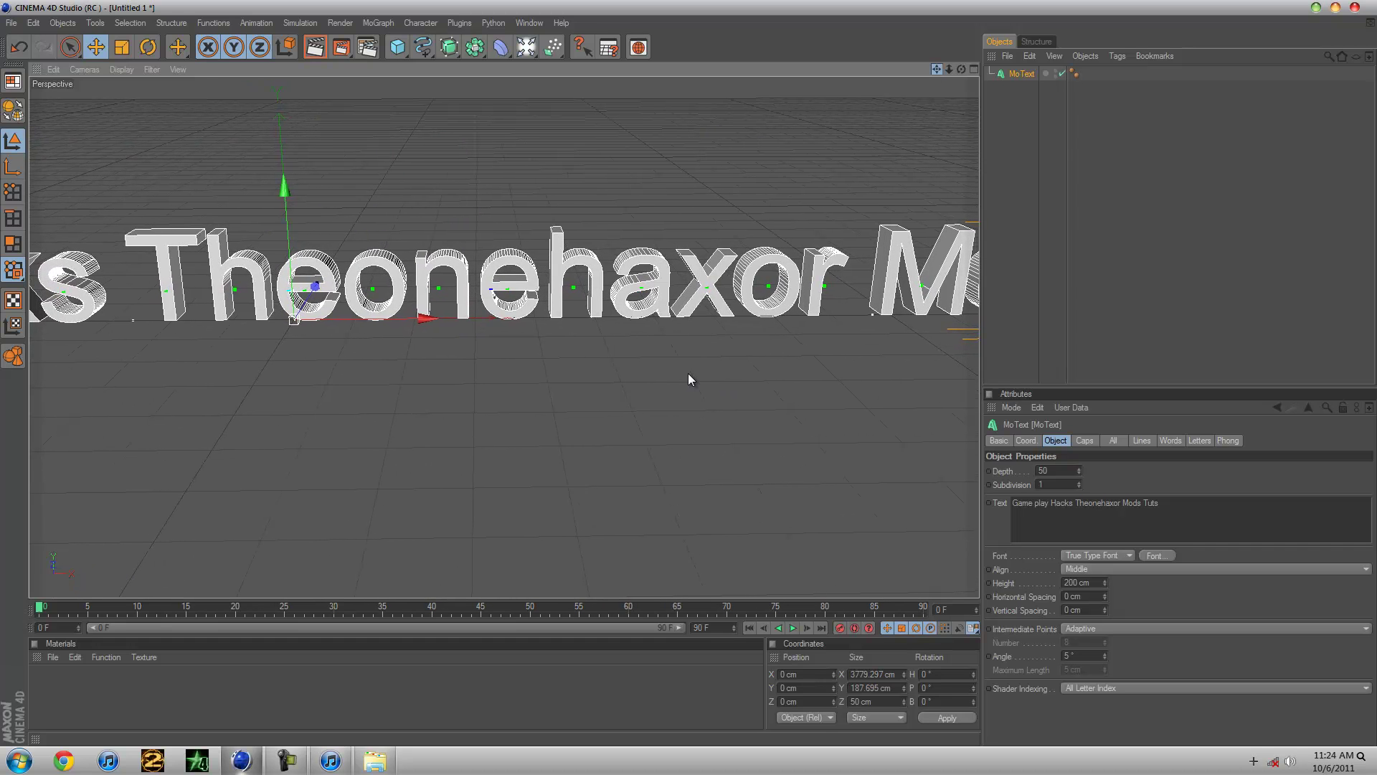
pyautogui.moveTo(946, 68); pyautogui.dragTo(689, 373)
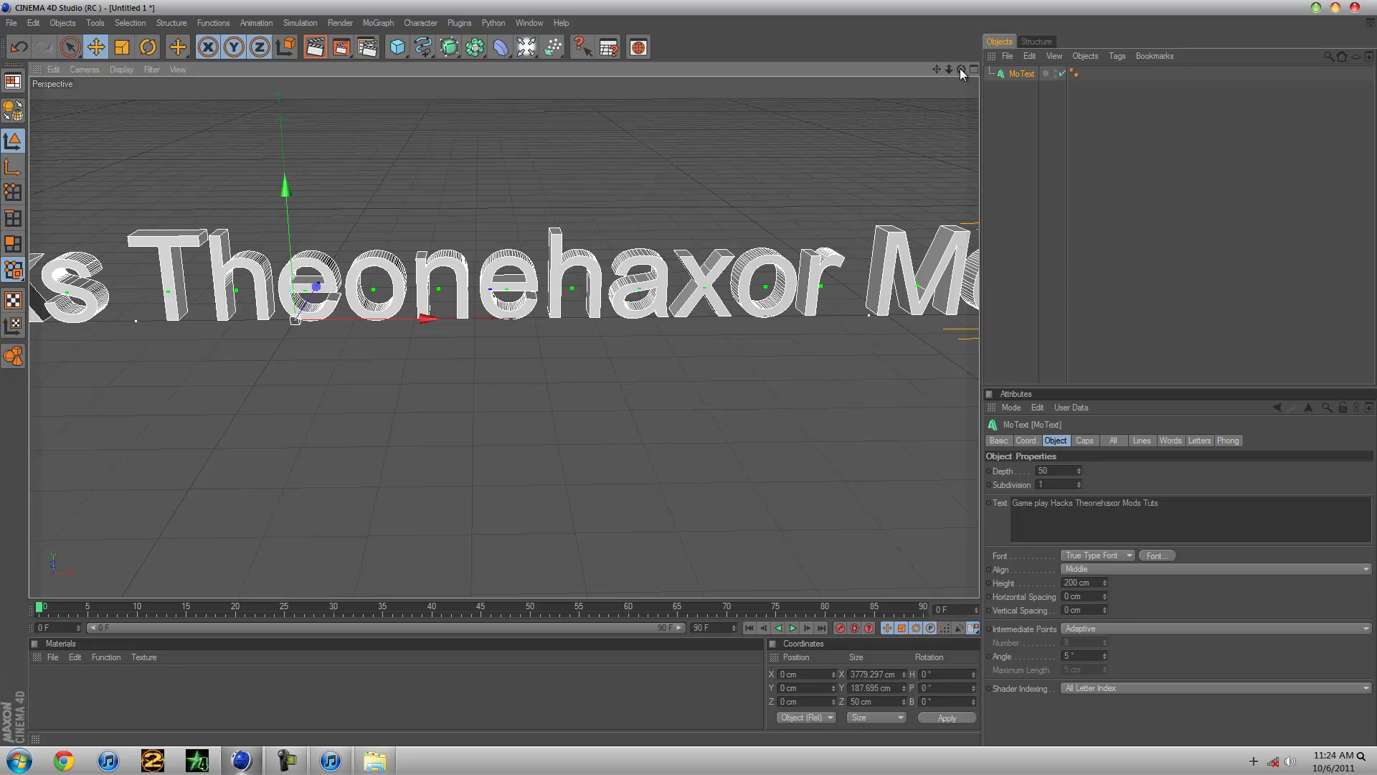
pyautogui.moveTo(961, 69); pyautogui.dragTo(689, 379)
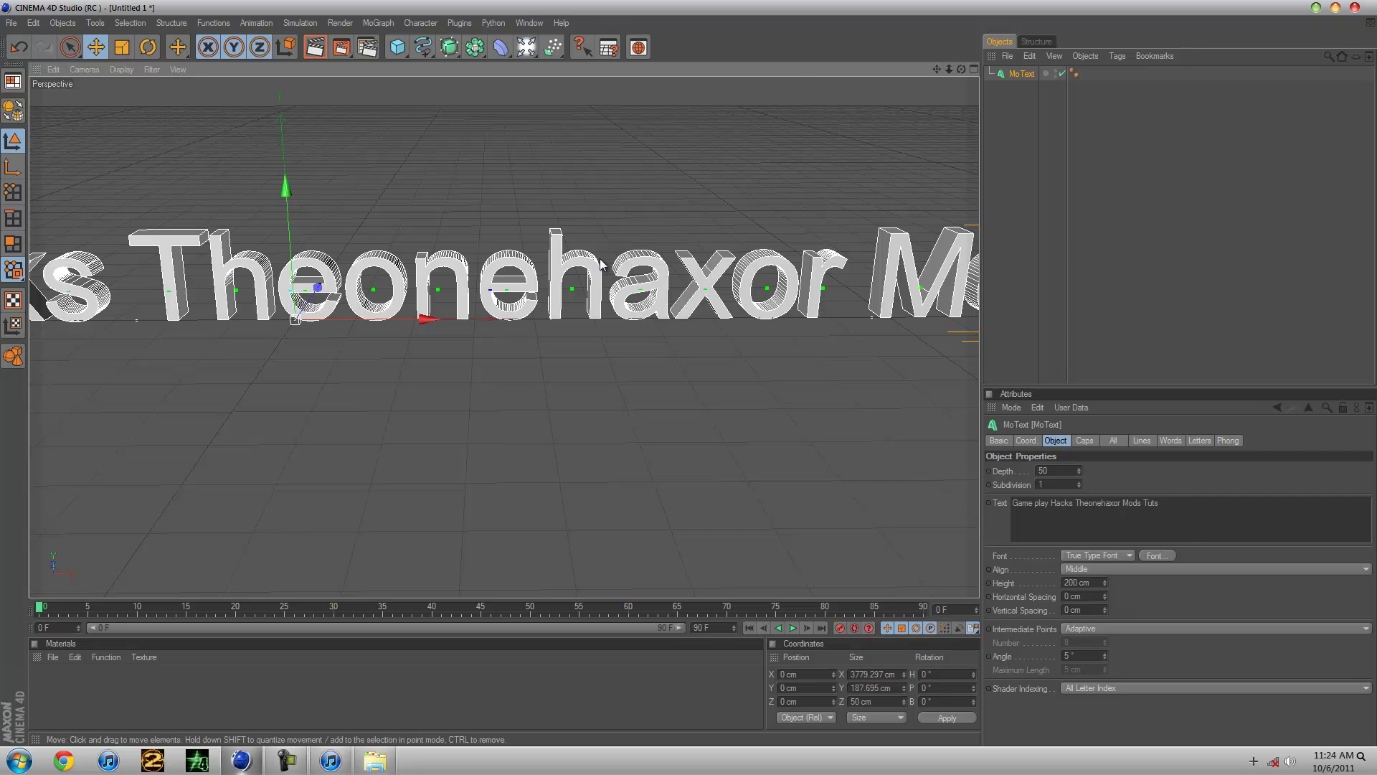
# Create material Mat, colour it orange (R255, G83, B0), and apply it to MoText.
pyautogui.doubleClick(84, 688)
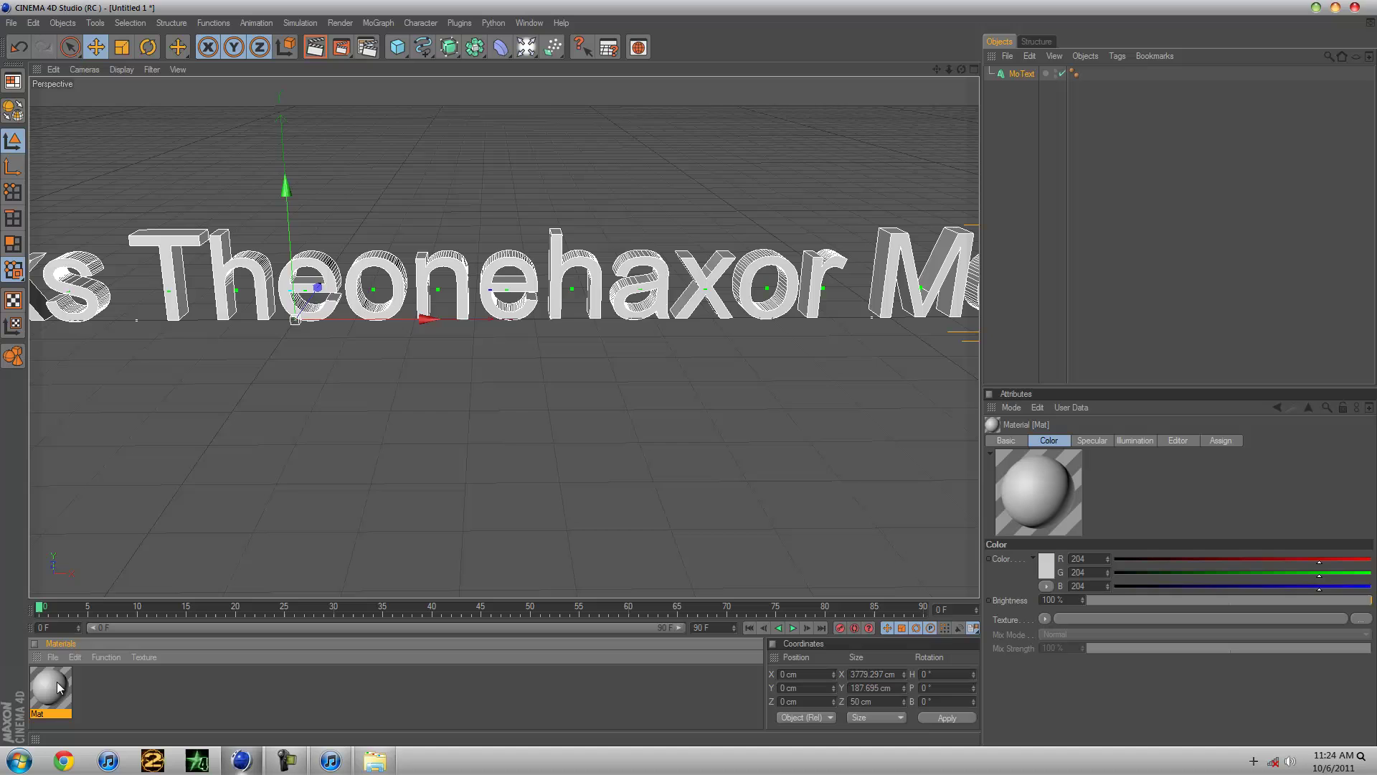
pyautogui.doubleClick(50, 686)
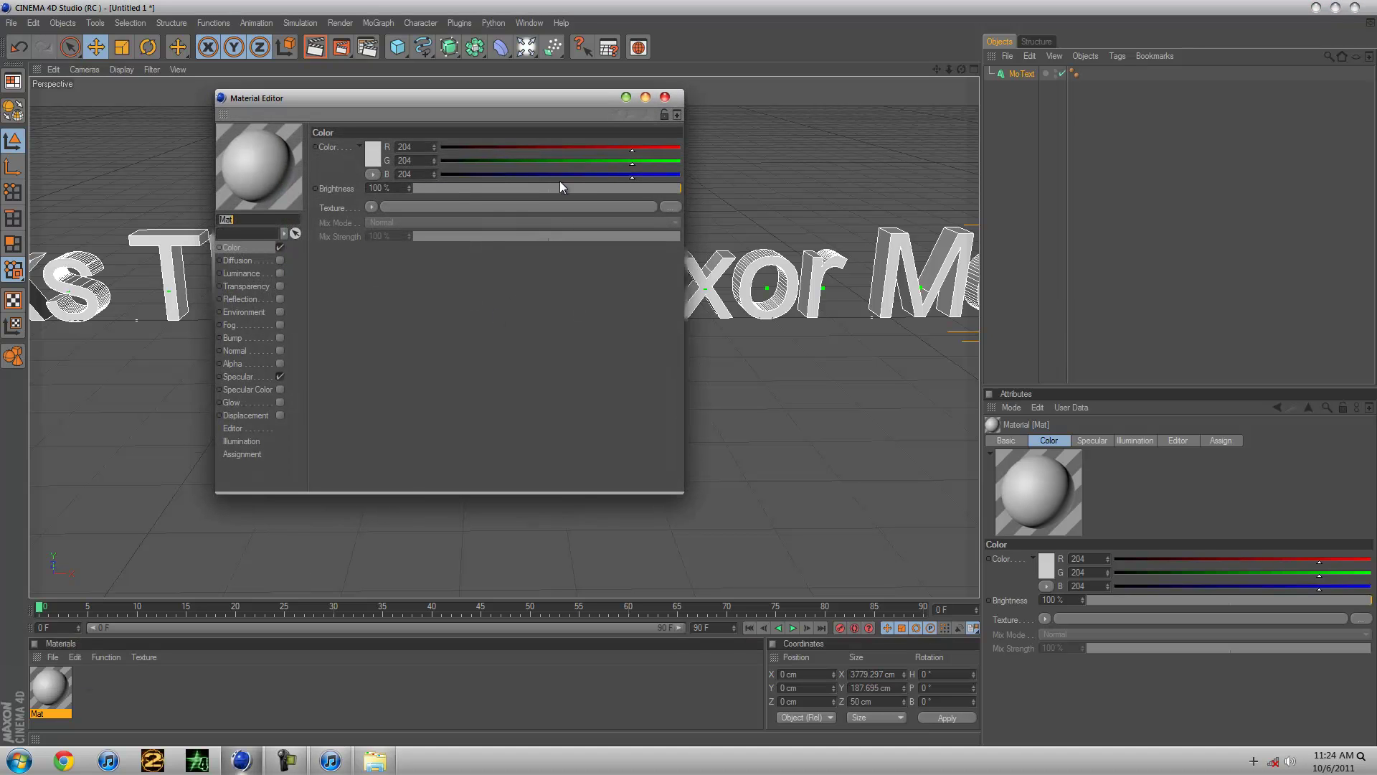
pyautogui.moveTo(634, 165); pyautogui.dragTo(707, 158)
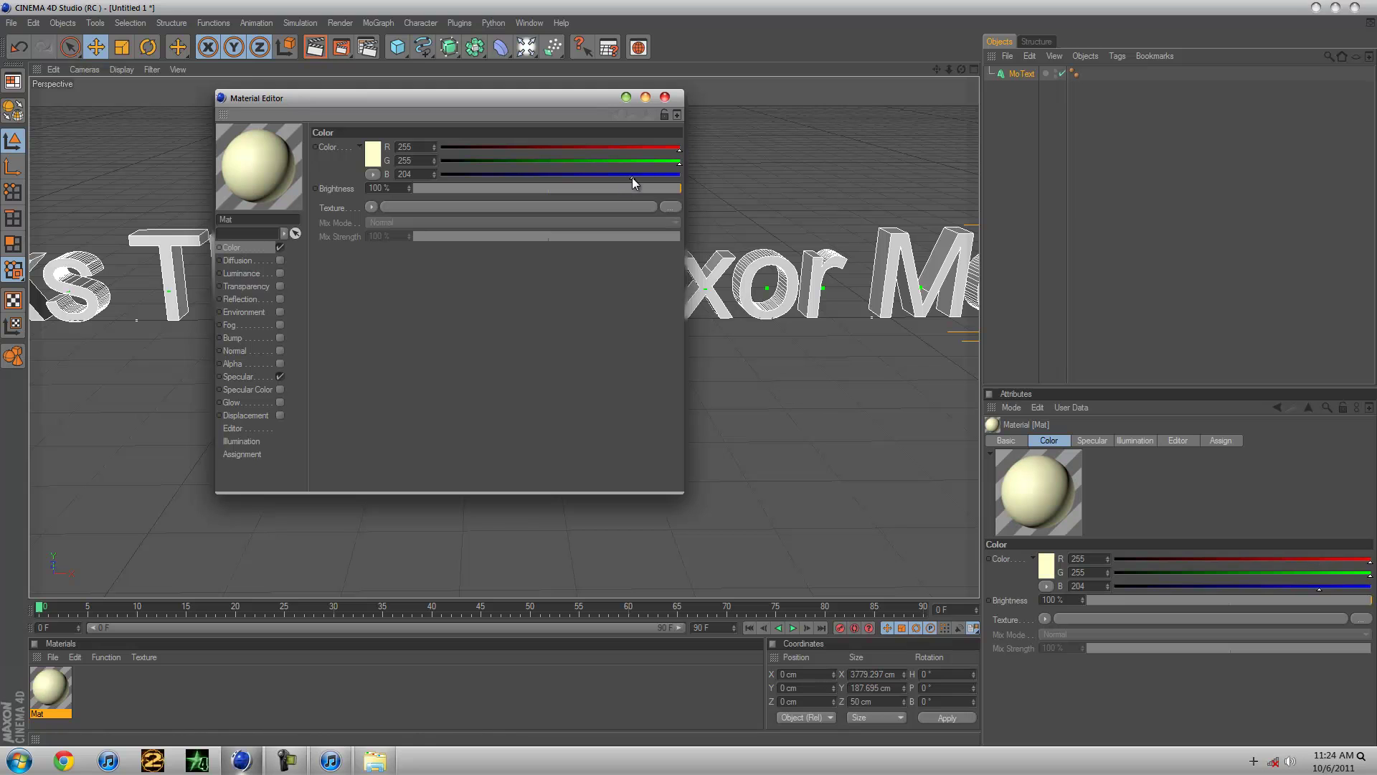
pyautogui.moveTo(632, 177); pyautogui.dragTo(319, 151)
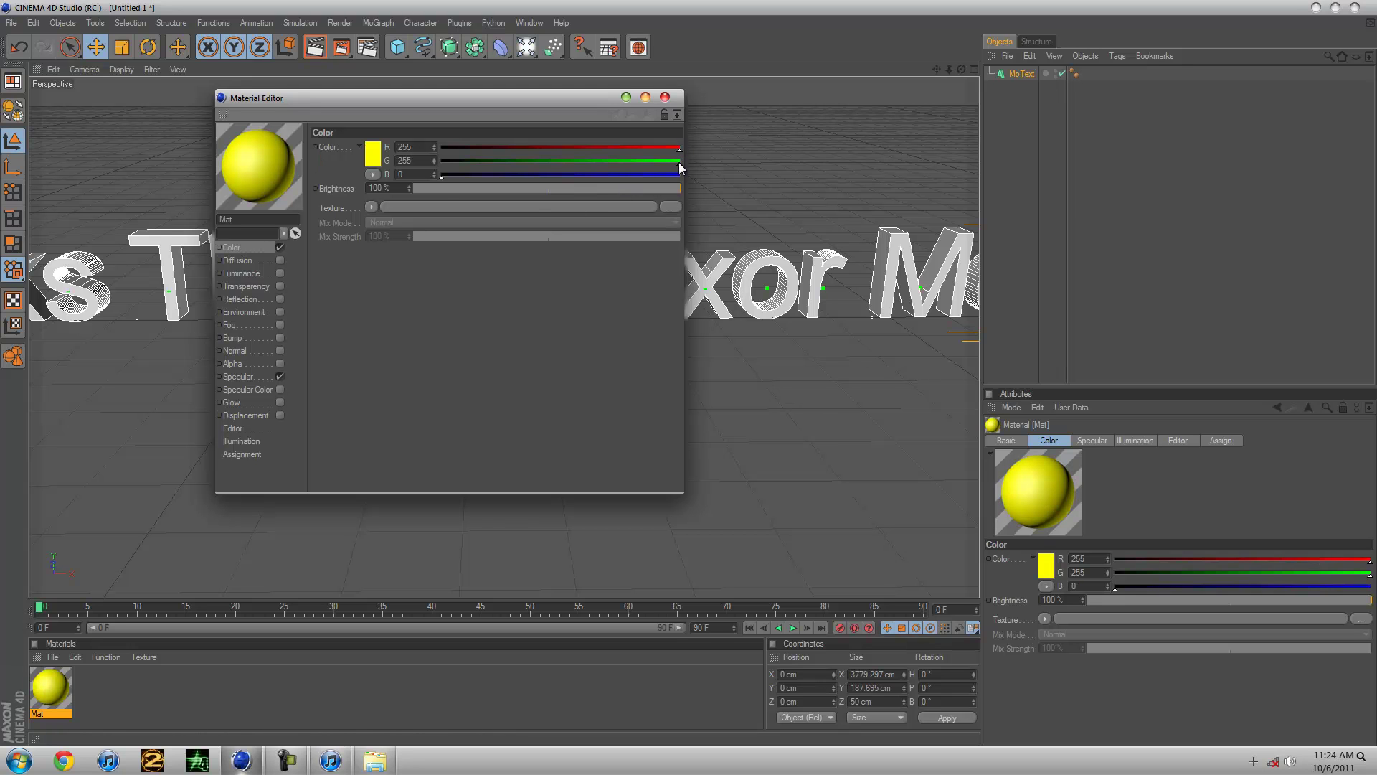
pyautogui.moveTo(680, 164)
pyautogui.mouseDown()
pyautogui.moveTo(465, 172)
pyautogui.moveTo(518, 168)
pyautogui.mouseUp()
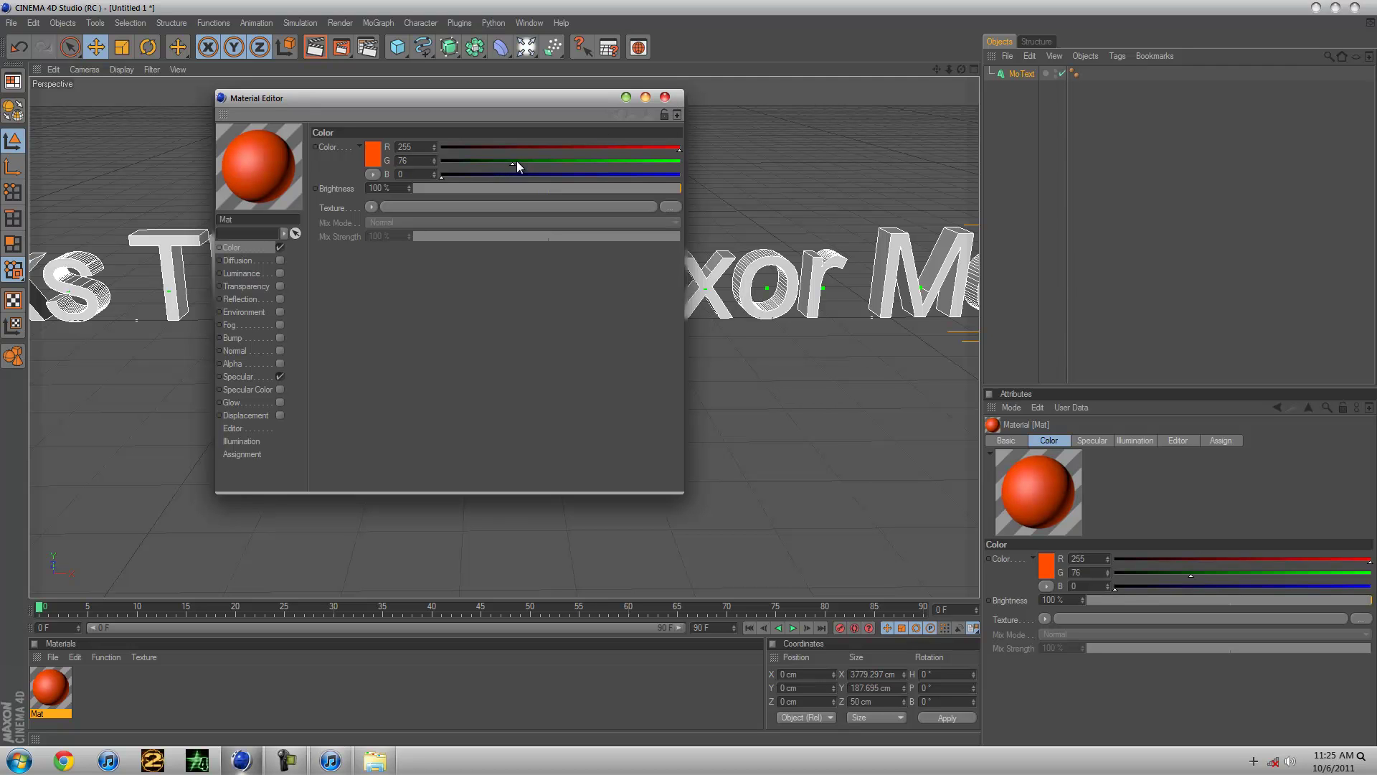
pyautogui.click(663, 97)
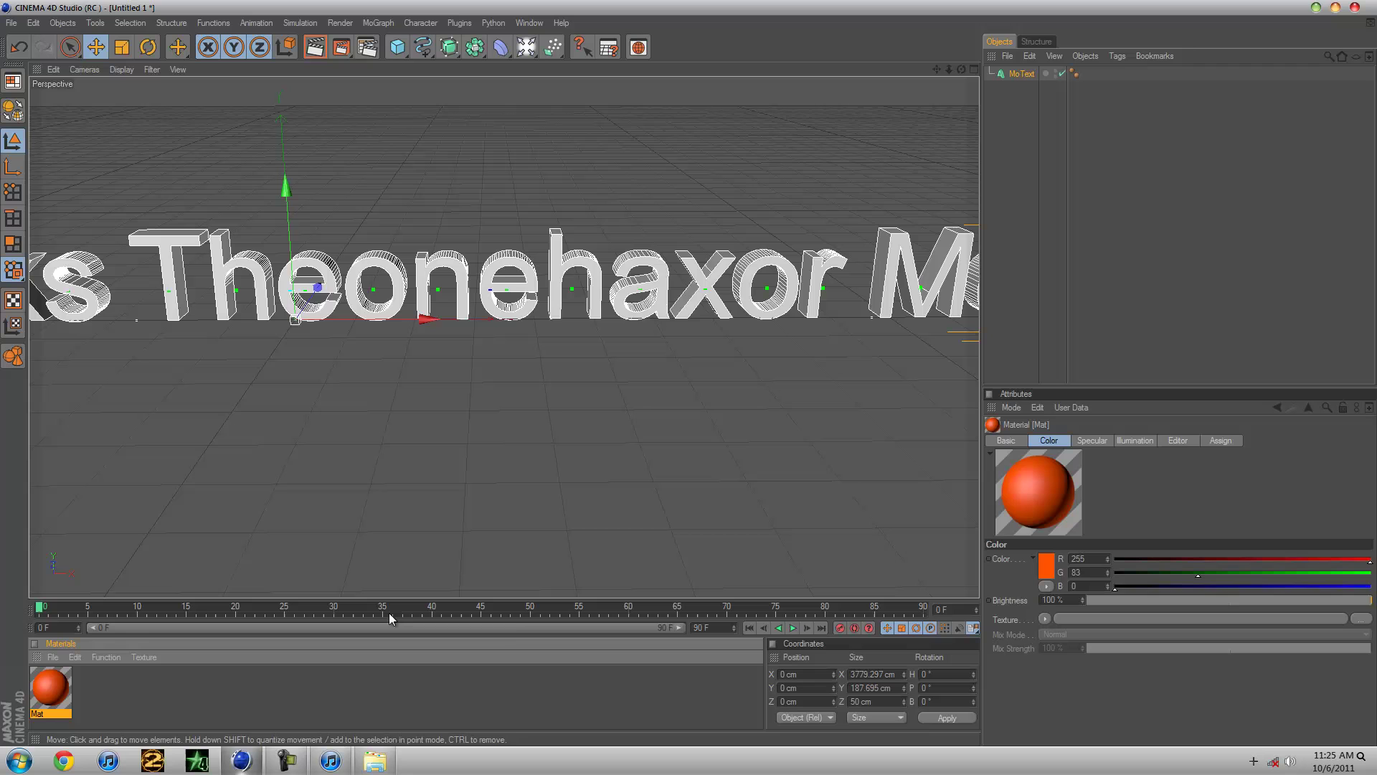
pyautogui.moveTo(51, 691); pyautogui.dragTo(1023, 74)
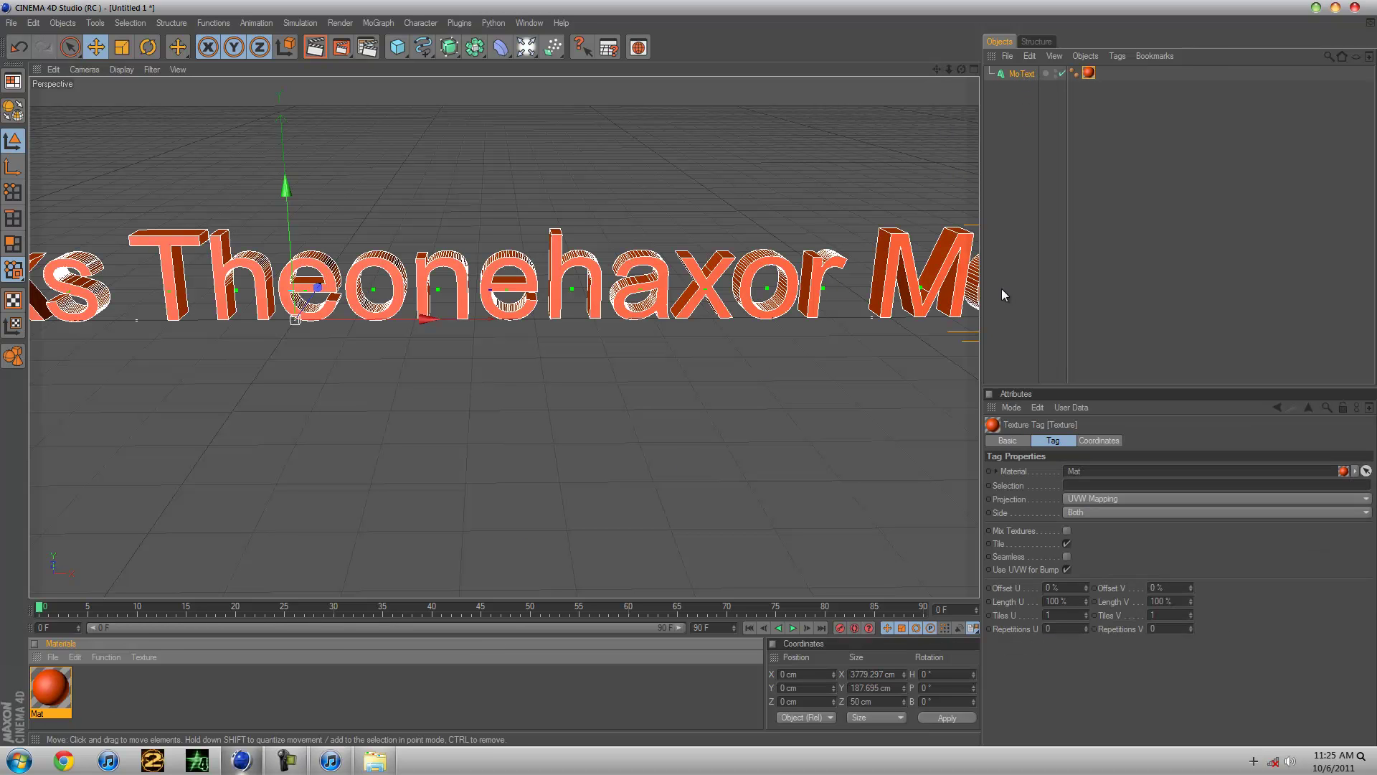
# Change the MoText font to Impact.
pyautogui.click(1022, 74)
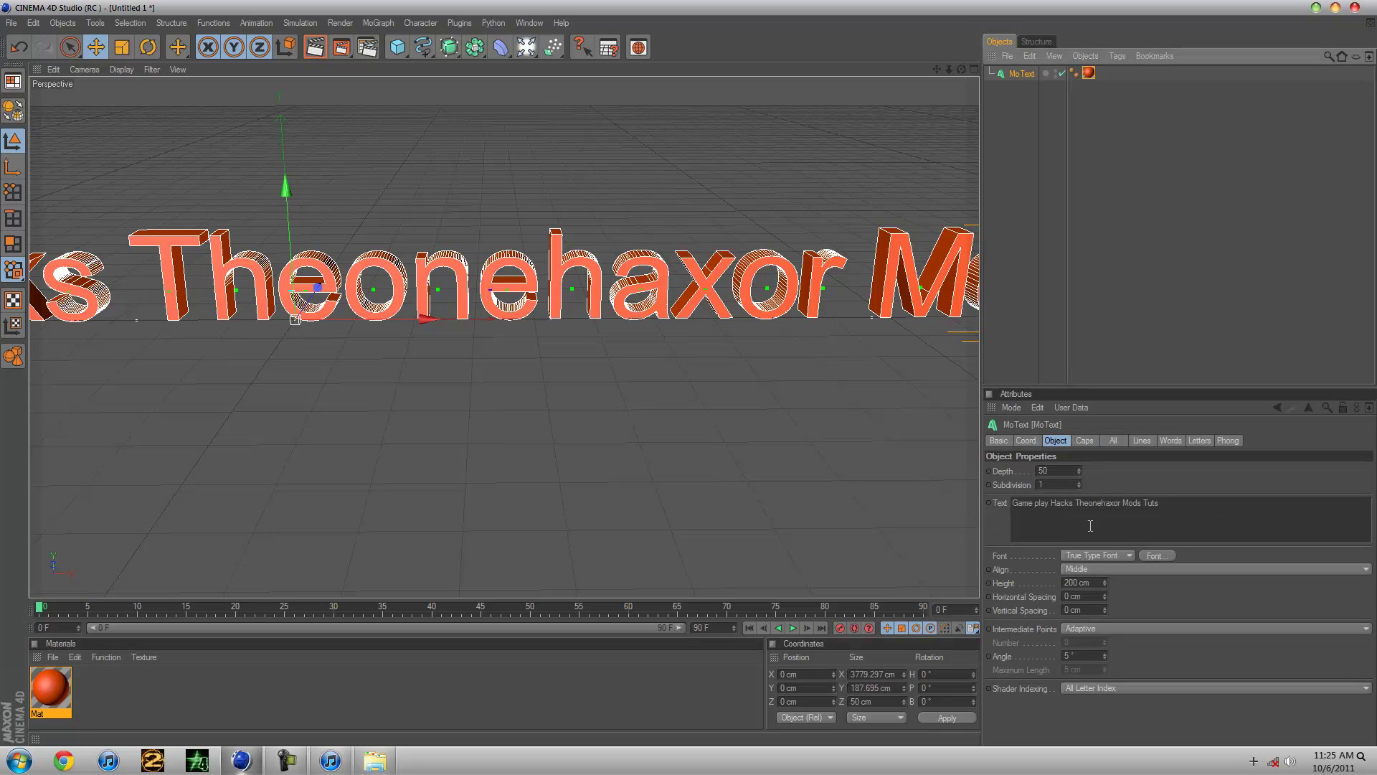
pyautogui.click(1149, 553)
pyautogui.scroll(-3, 105, 170)
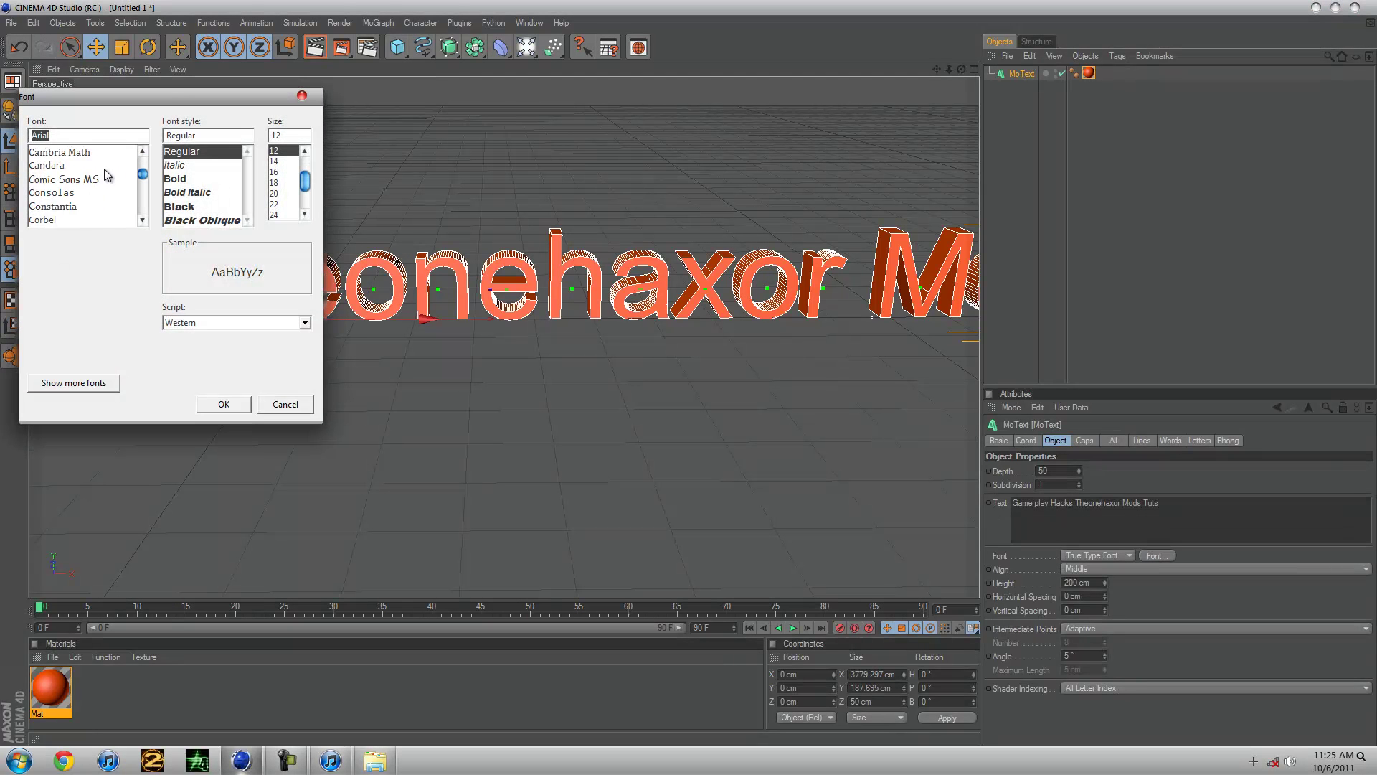
pyautogui.scroll(2, 105, 168)
pyautogui.click(52, 165)
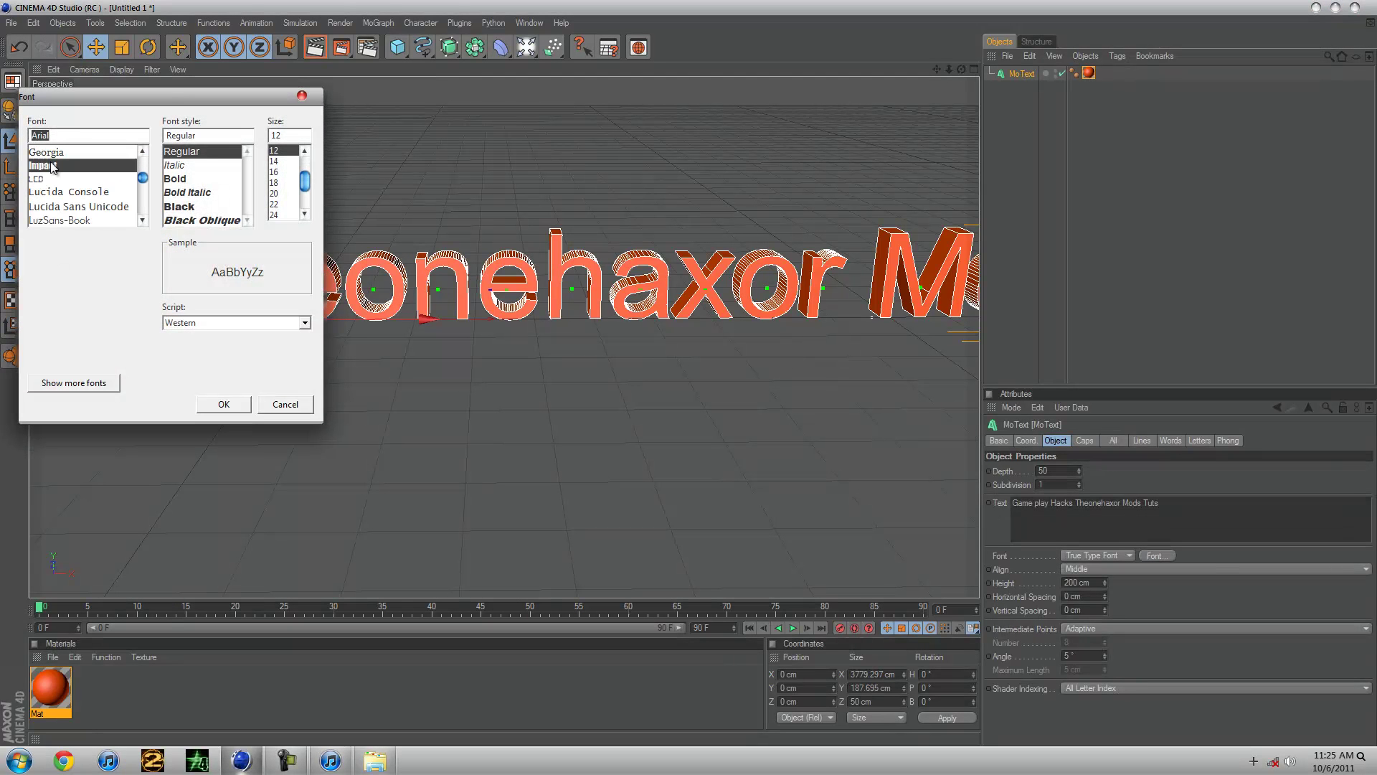
pyautogui.click(224, 415)
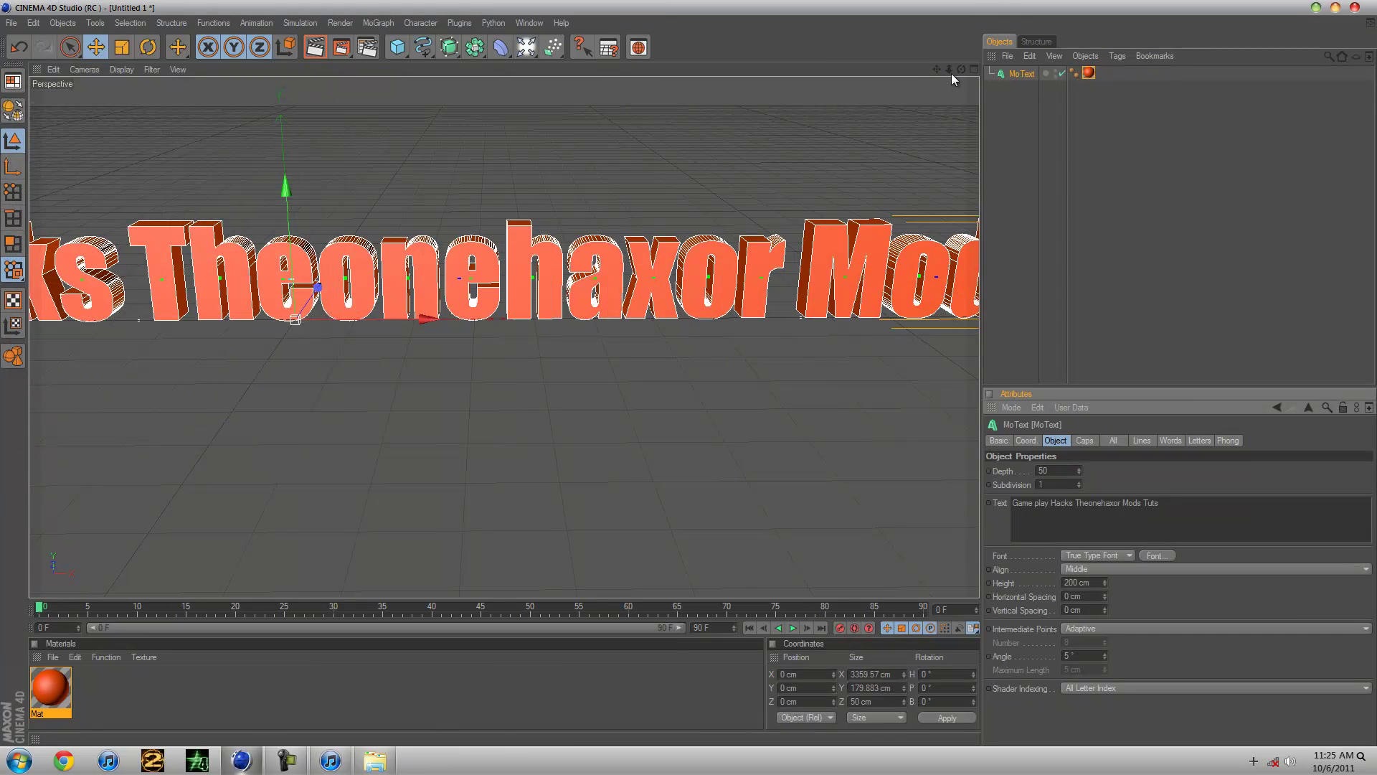
pyautogui.click(527, 46)
# Add a spot light, place it in front of the text's centre, and widen its cone.
pyautogui.click(587, 95)
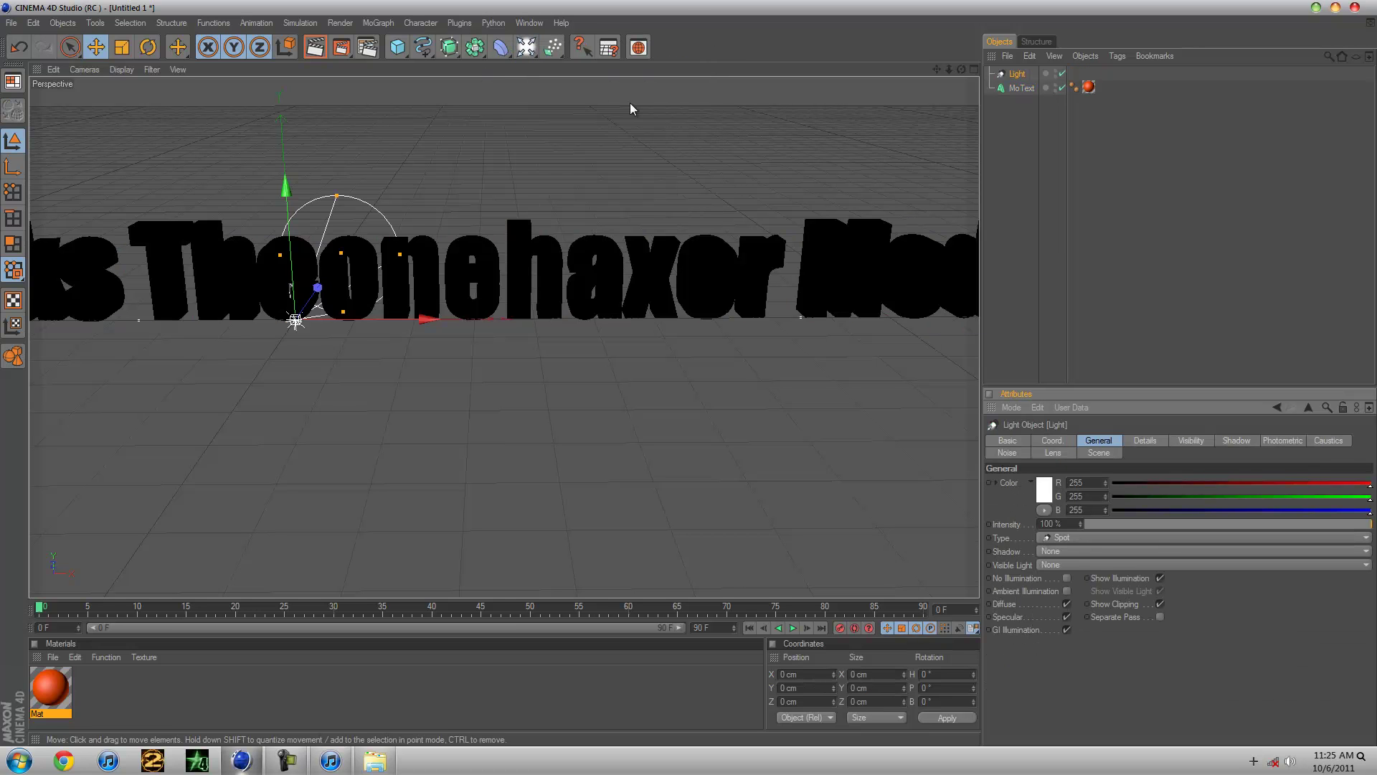
pyautogui.moveTo(275, 323); pyautogui.dragTo(689, 381)
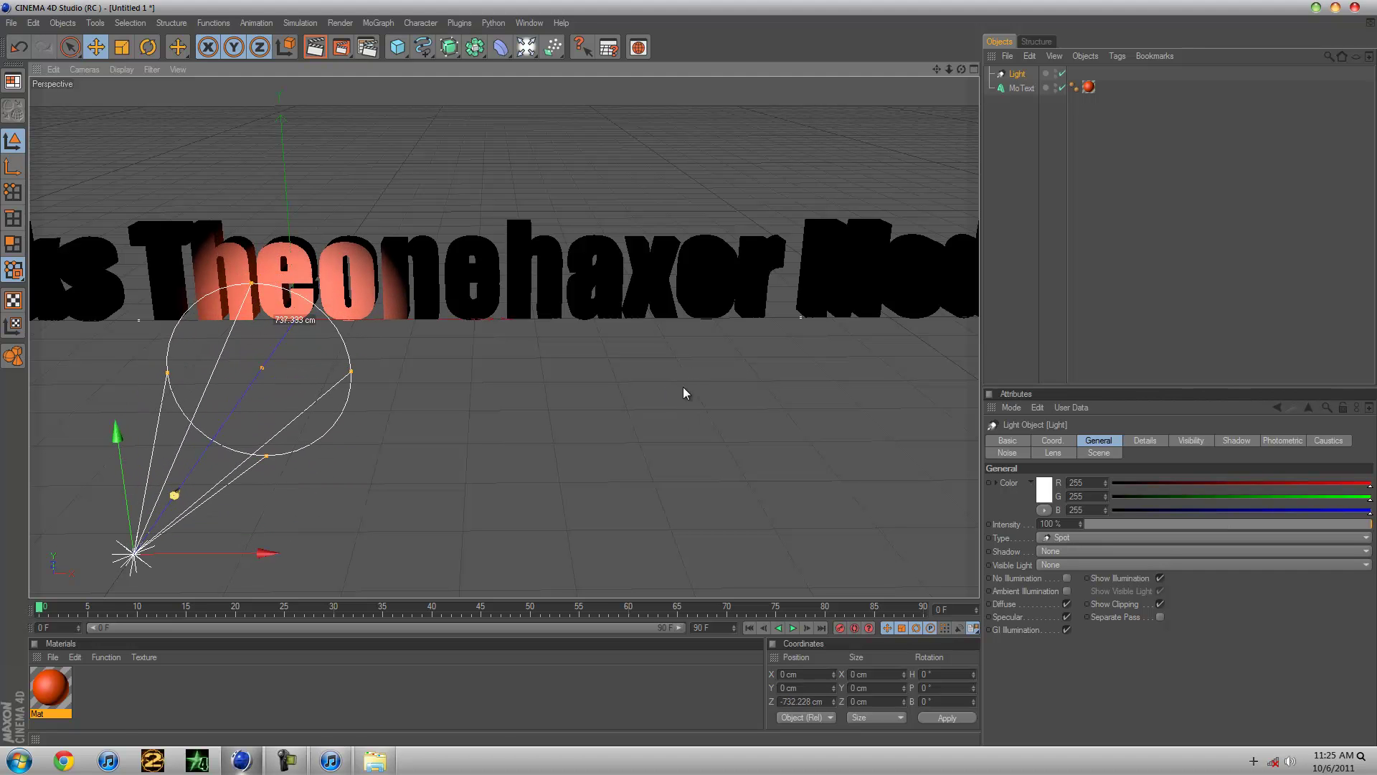
pyautogui.moveTo(688, 381); pyautogui.dragTo(328, 305)
pyautogui.moveTo(114, 456); pyautogui.dragTo(111, 421)
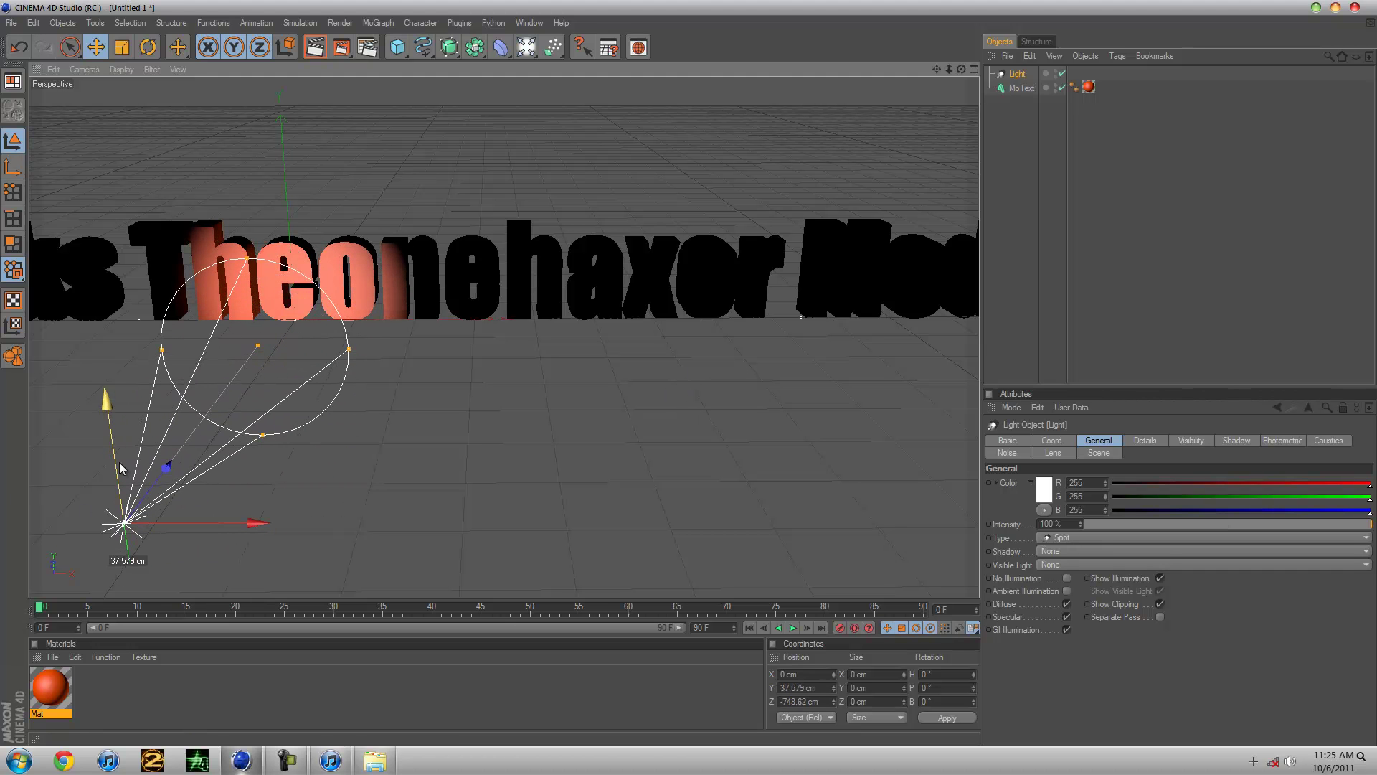
pyautogui.moveTo(212, 528); pyautogui.dragTo(692, 374)
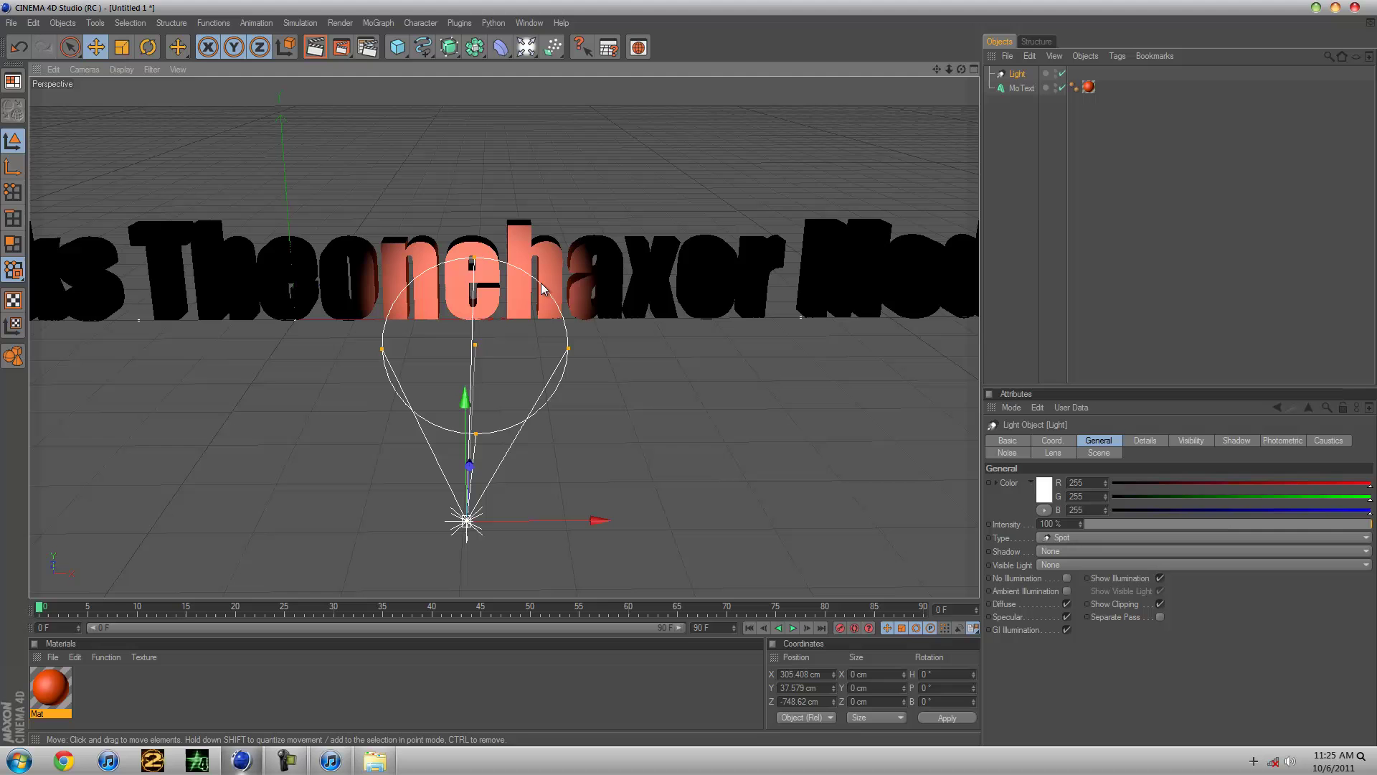
pyautogui.moveTo(575, 353); pyautogui.dragTo(689, 373)
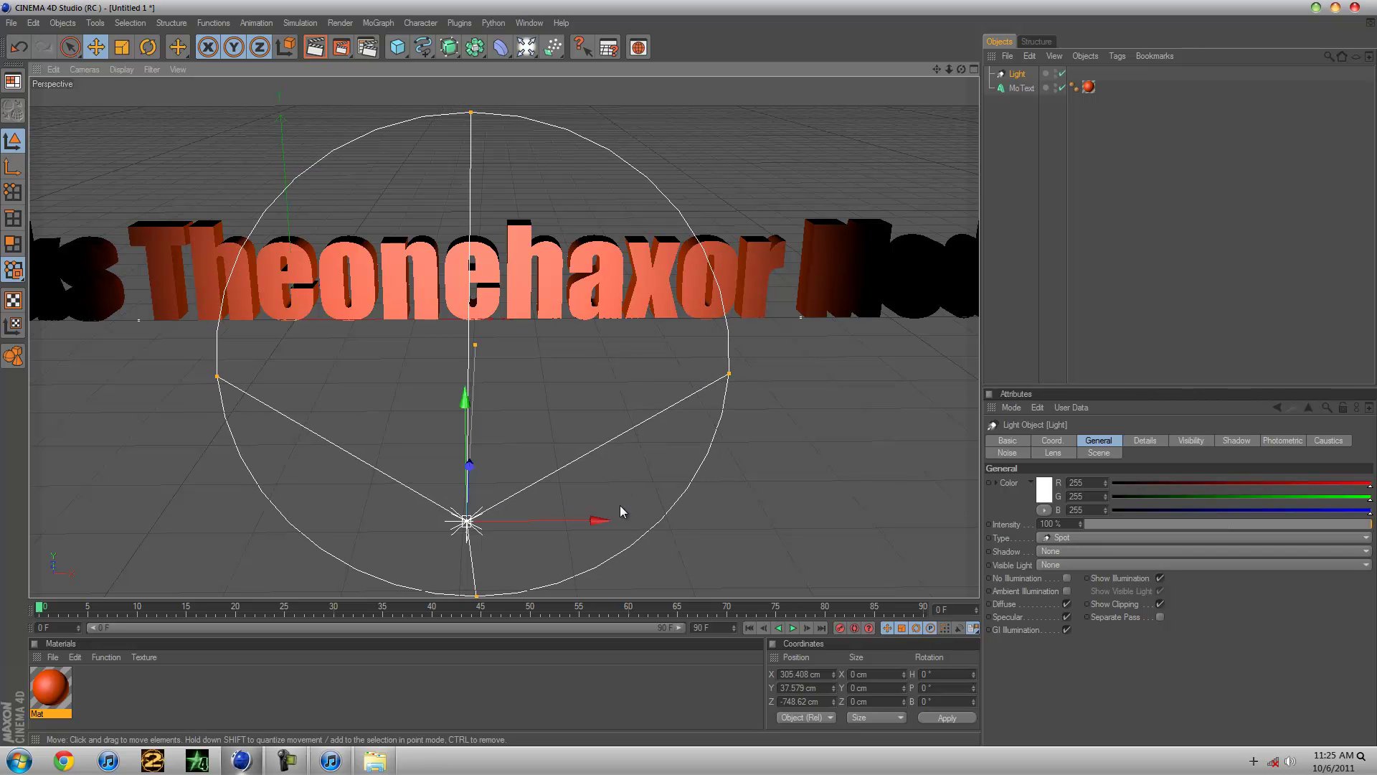
pyautogui.moveTo(621, 512); pyautogui.dragTo(689, 374)
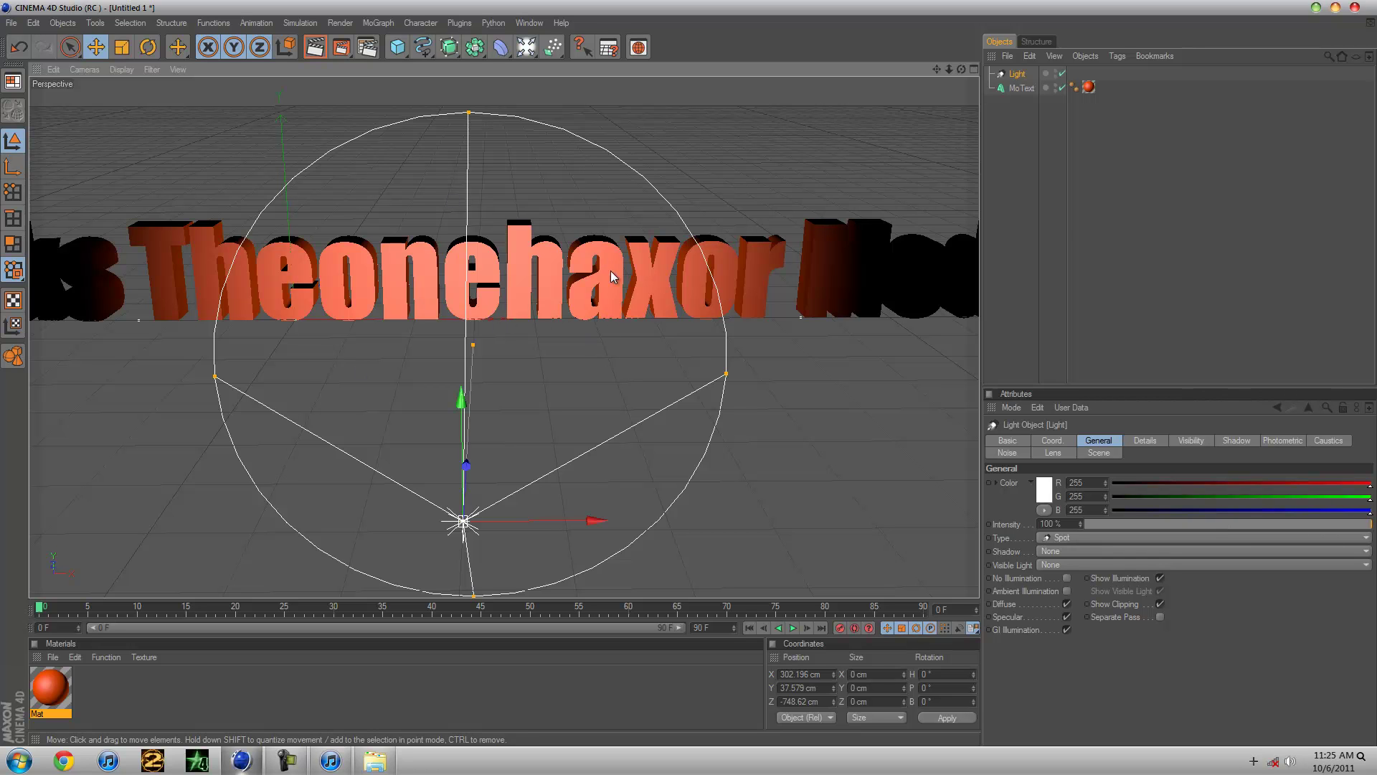
# Add a Camera and nest it under the spot light in the Object Manager.
pyautogui.click(526, 47)
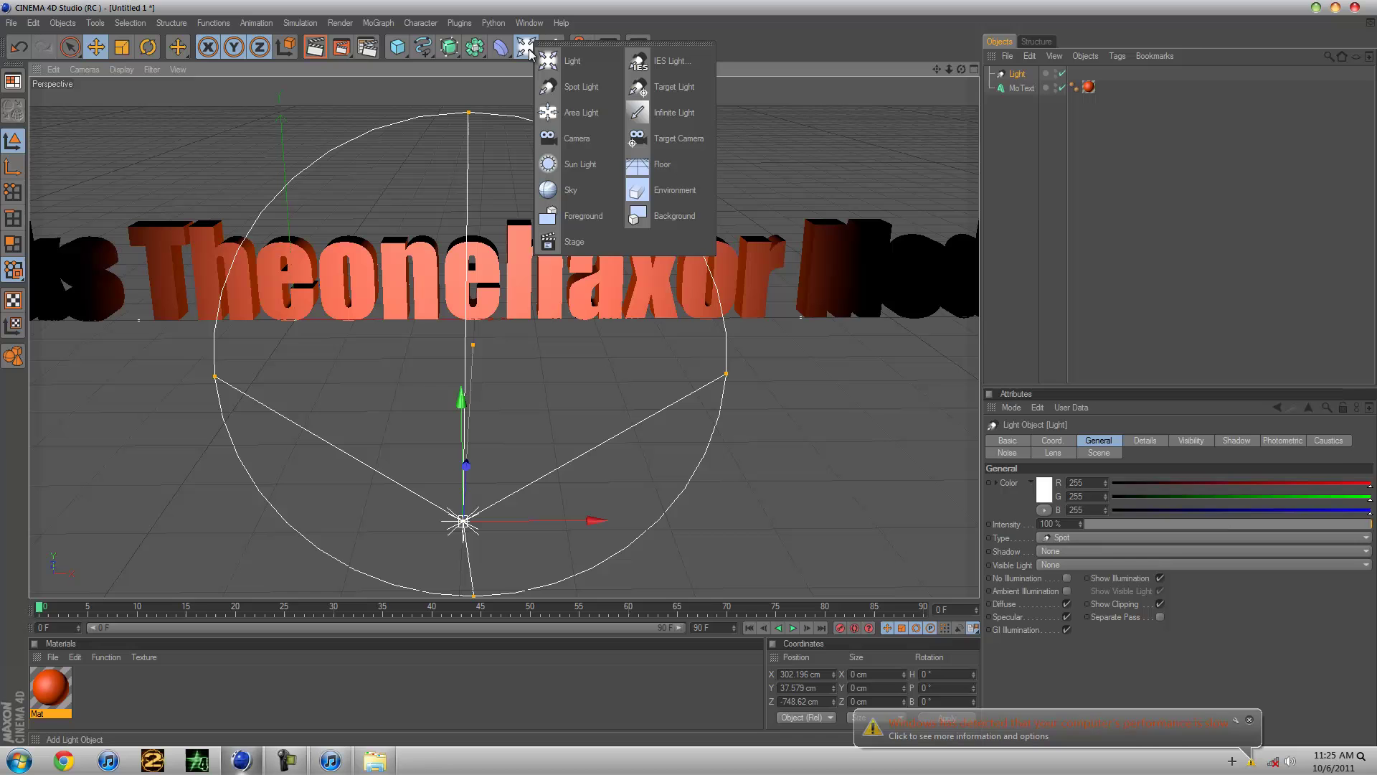
pyautogui.click(565, 140)
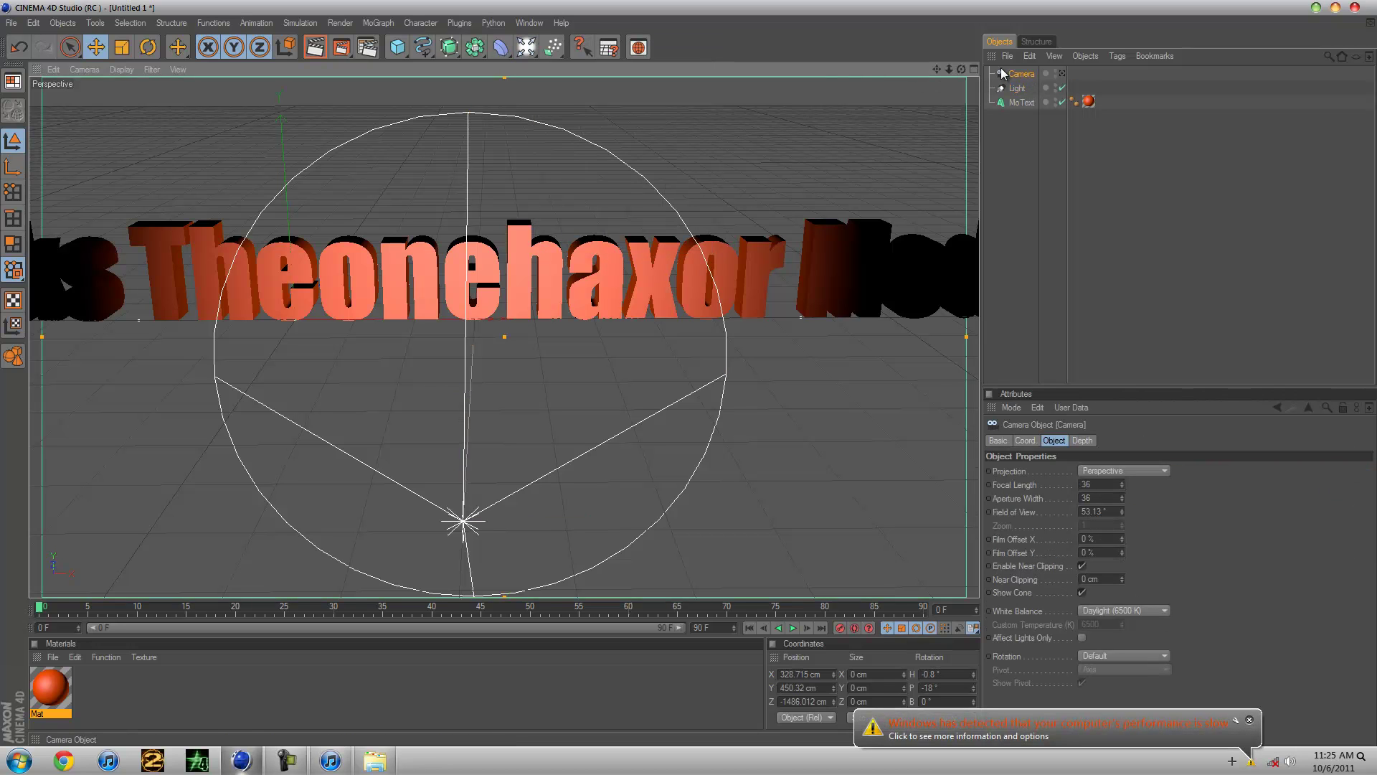
pyautogui.moveTo(1002, 73); pyautogui.dragTo(1020, 92)
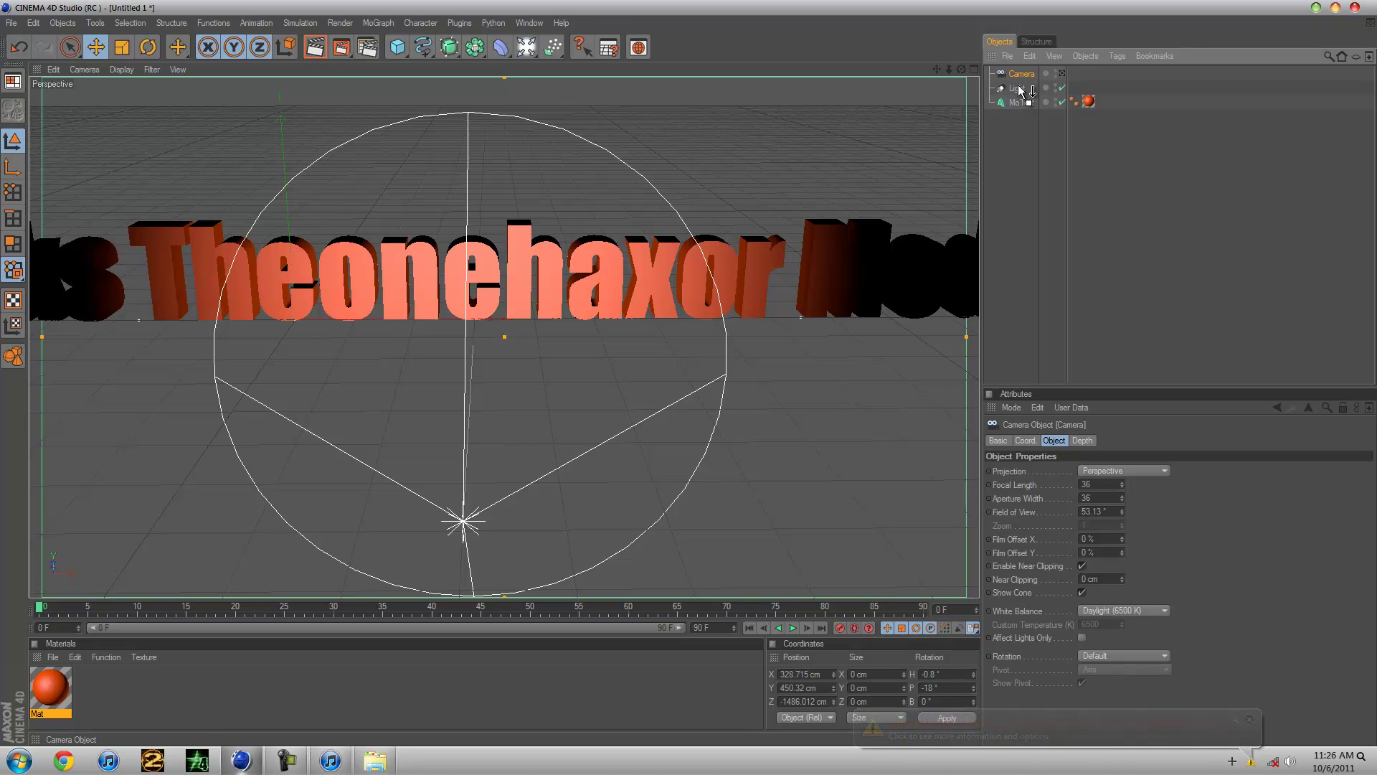
pyautogui.moveTo(1020, 91); pyautogui.dragTo(1020, 91)
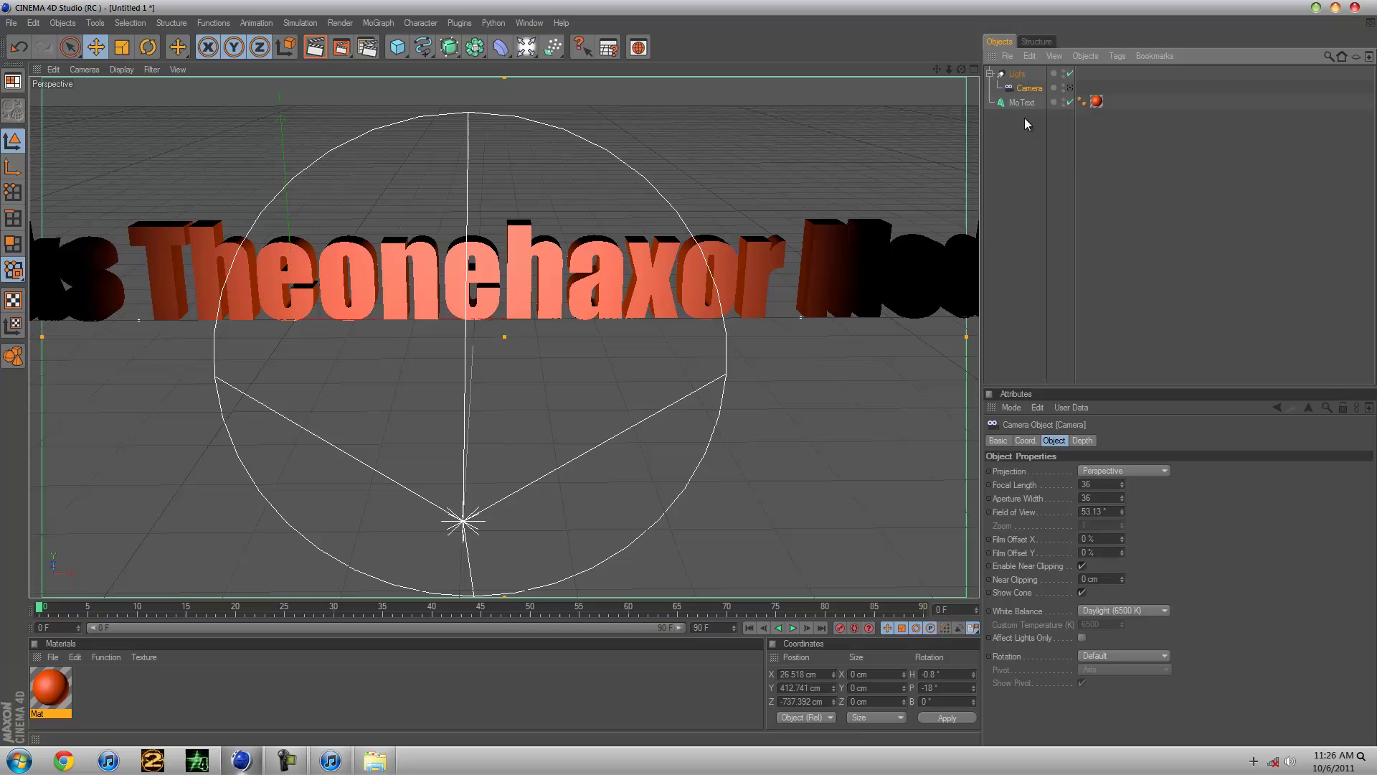
pyautogui.click(94, 71)
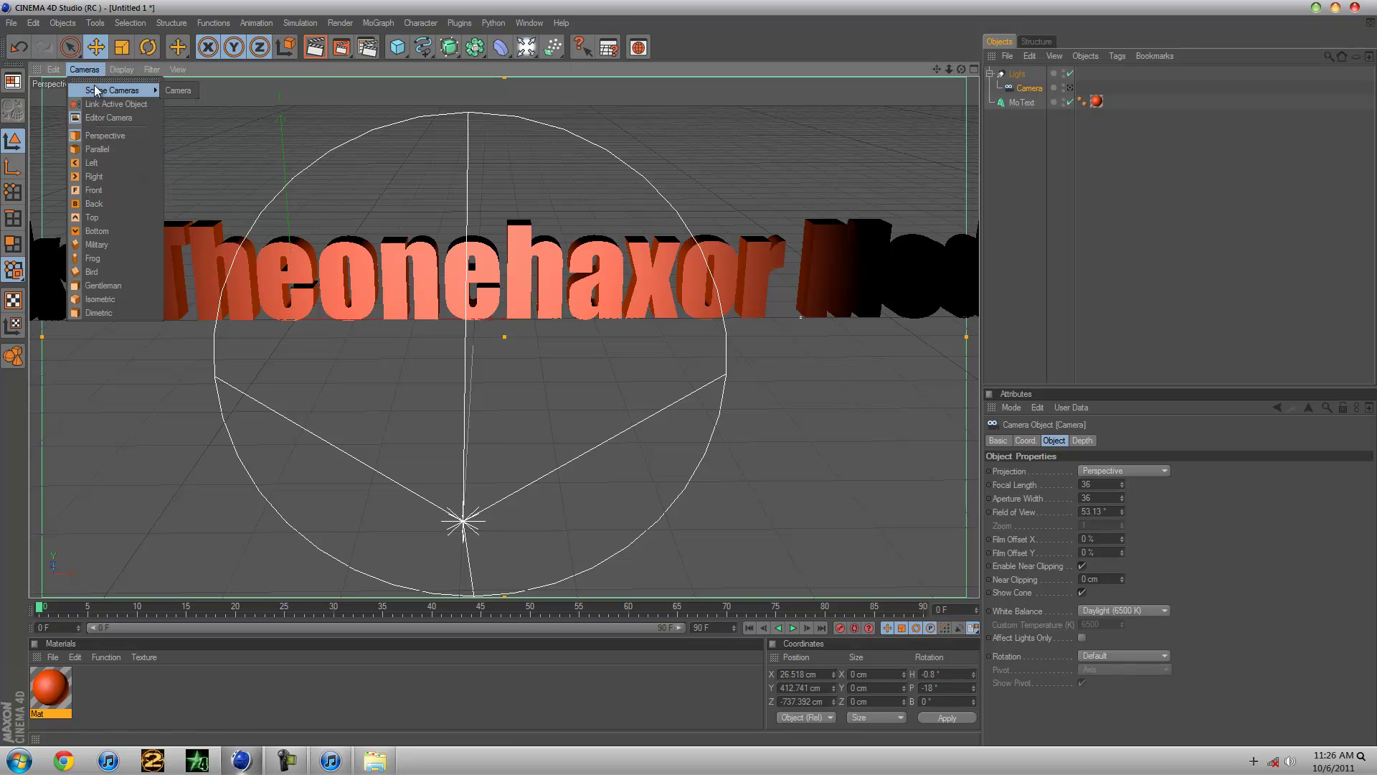
pyautogui.click(177, 94)
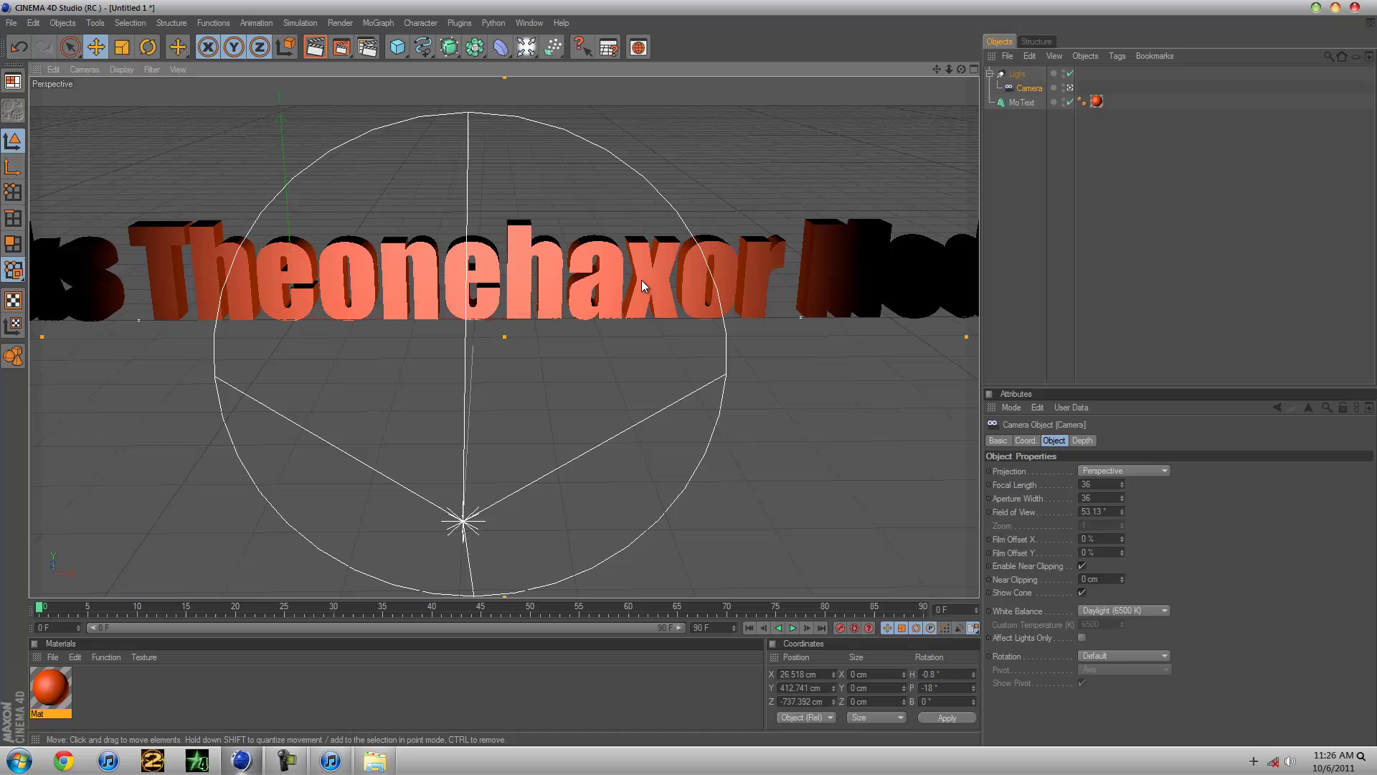
# Position the light along the text and record its keyframe at frame 0.
pyautogui.click(463, 525)
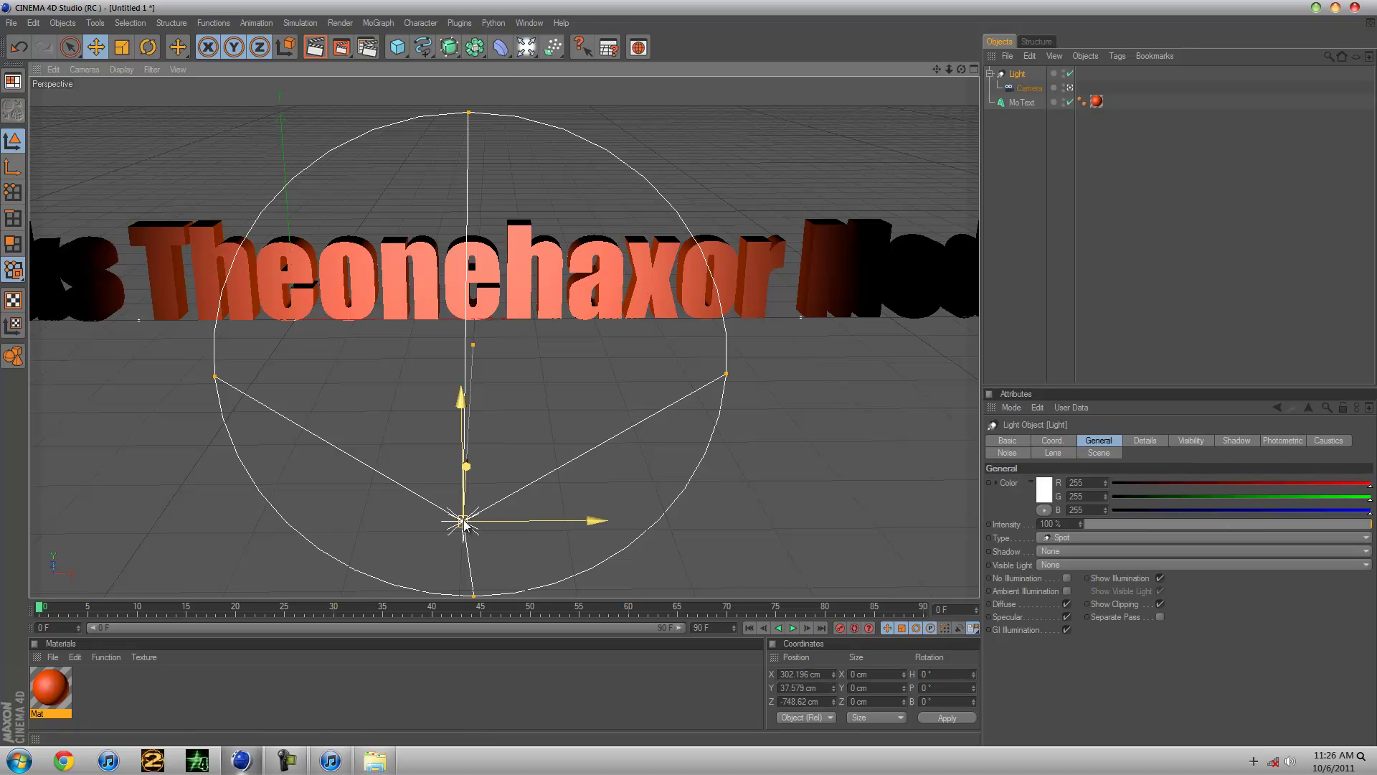
pyautogui.moveTo(464, 526)
pyautogui.mouseDown()
pyautogui.moveTo(656, 377)
pyautogui.moveTo(689, 373)
pyautogui.mouseUp()
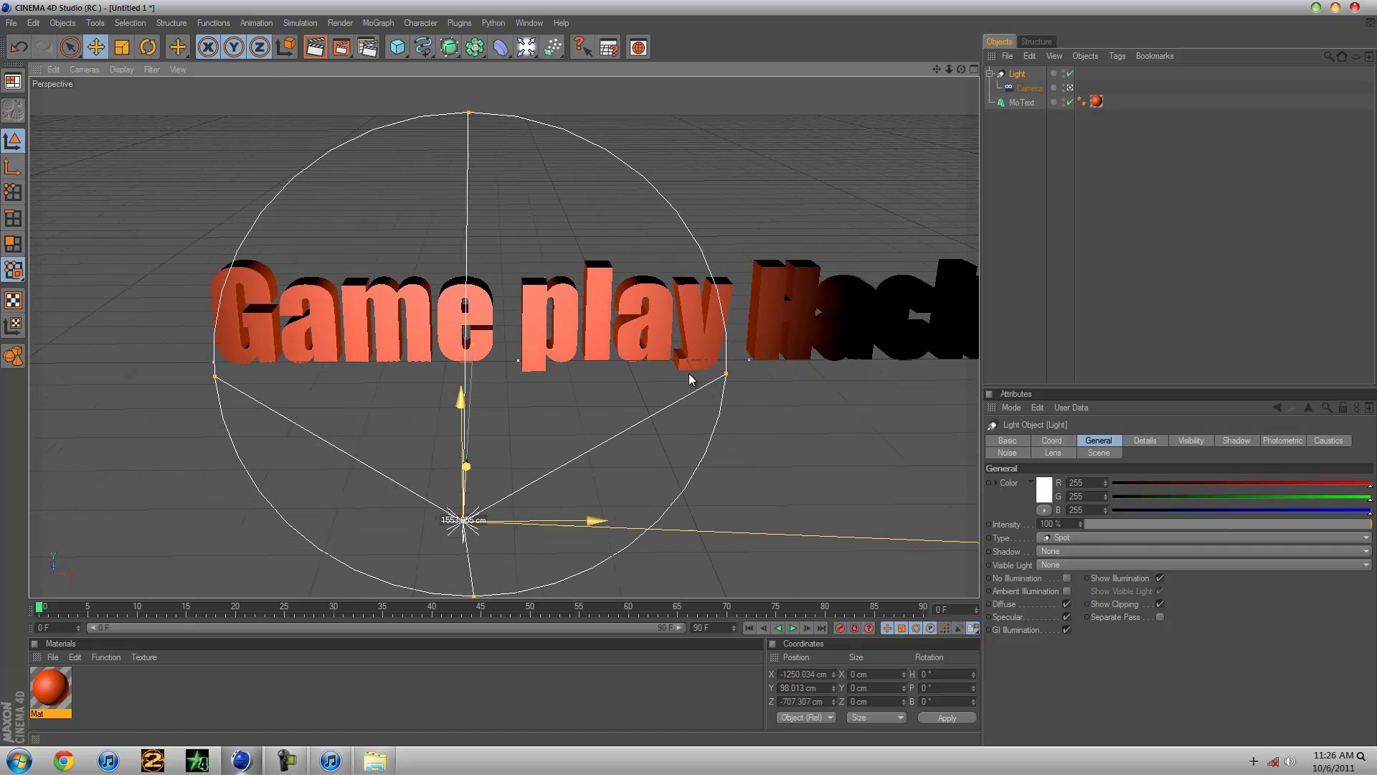
pyautogui.moveTo(690, 373); pyautogui.dragTo(690, 376)
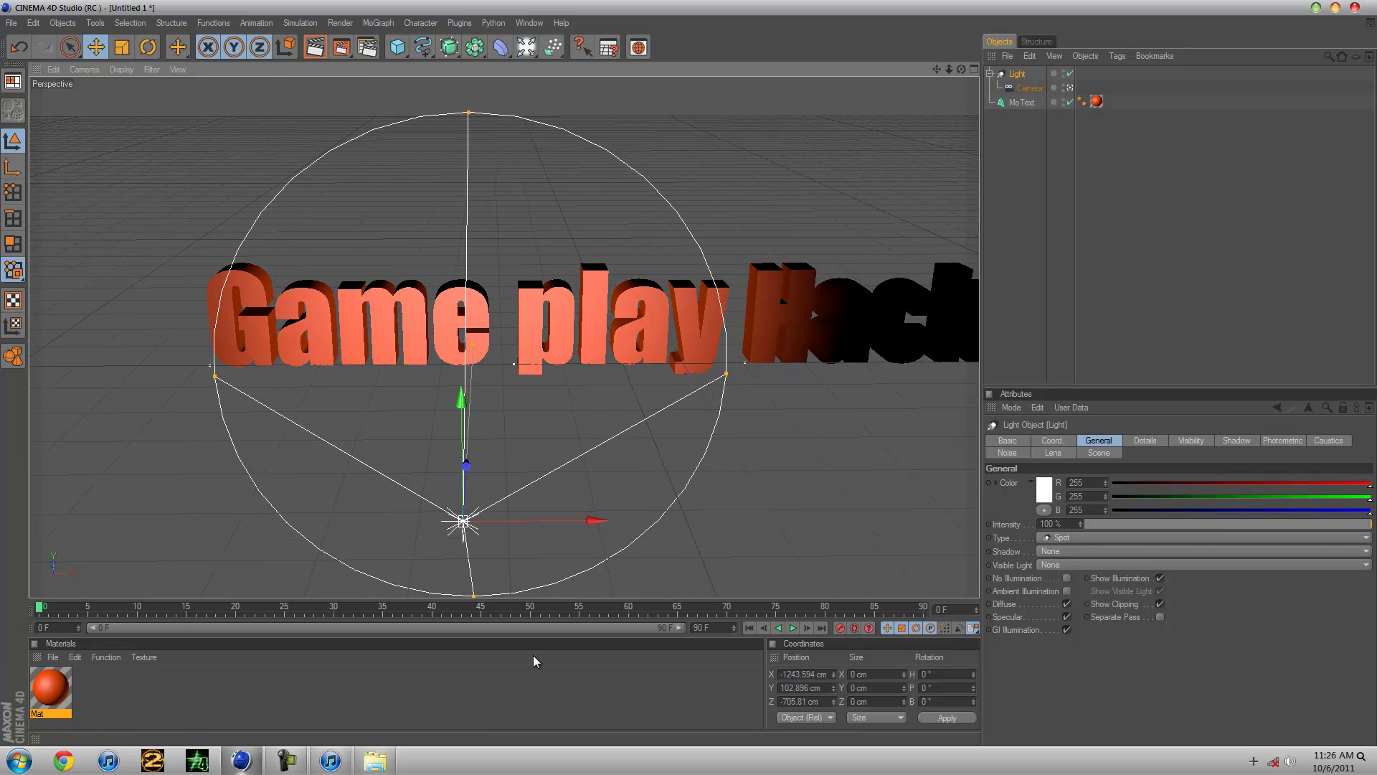
pyautogui.click(840, 632)
# Slide the light across the words at frames 10, 20 and 30, recording keys.
pyautogui.click(137, 607)
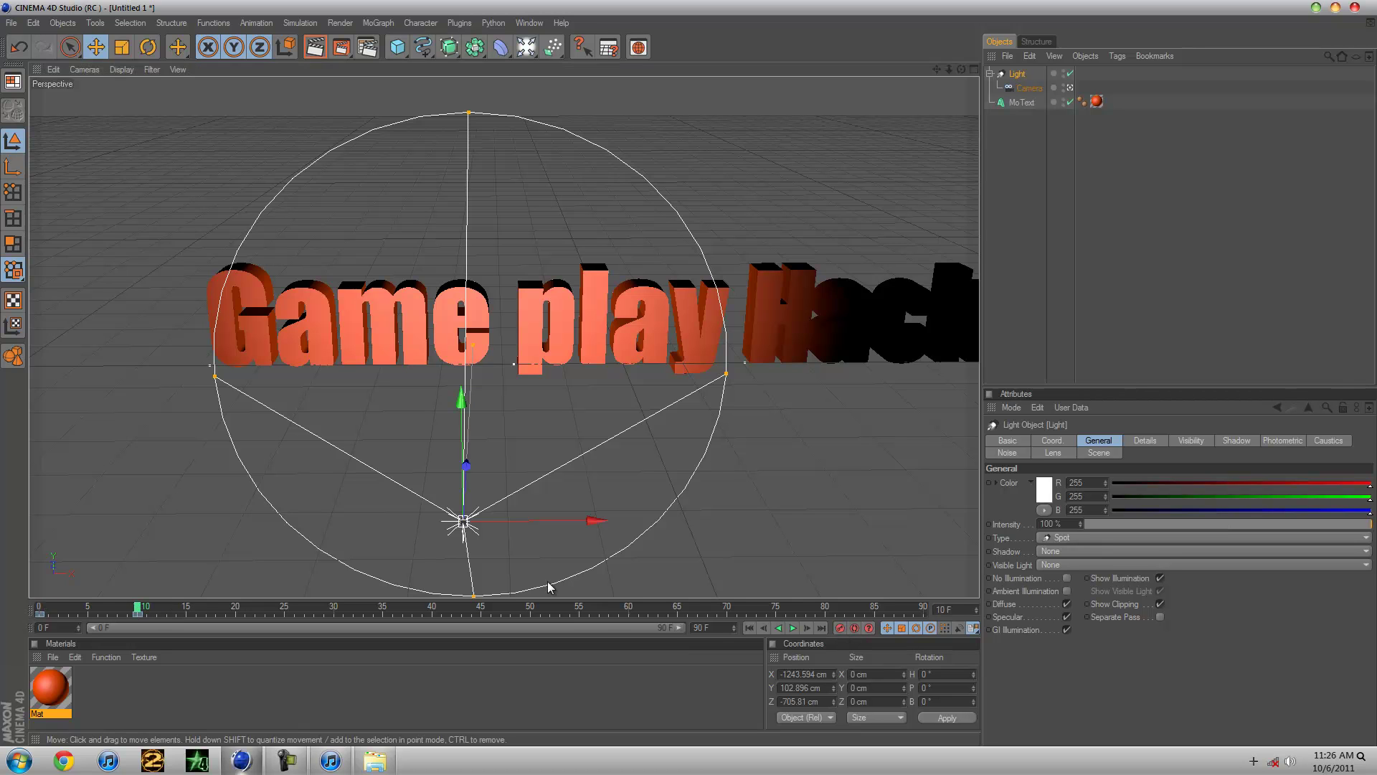
pyautogui.moveTo(450, 527); pyautogui.dragTo(695, 378)
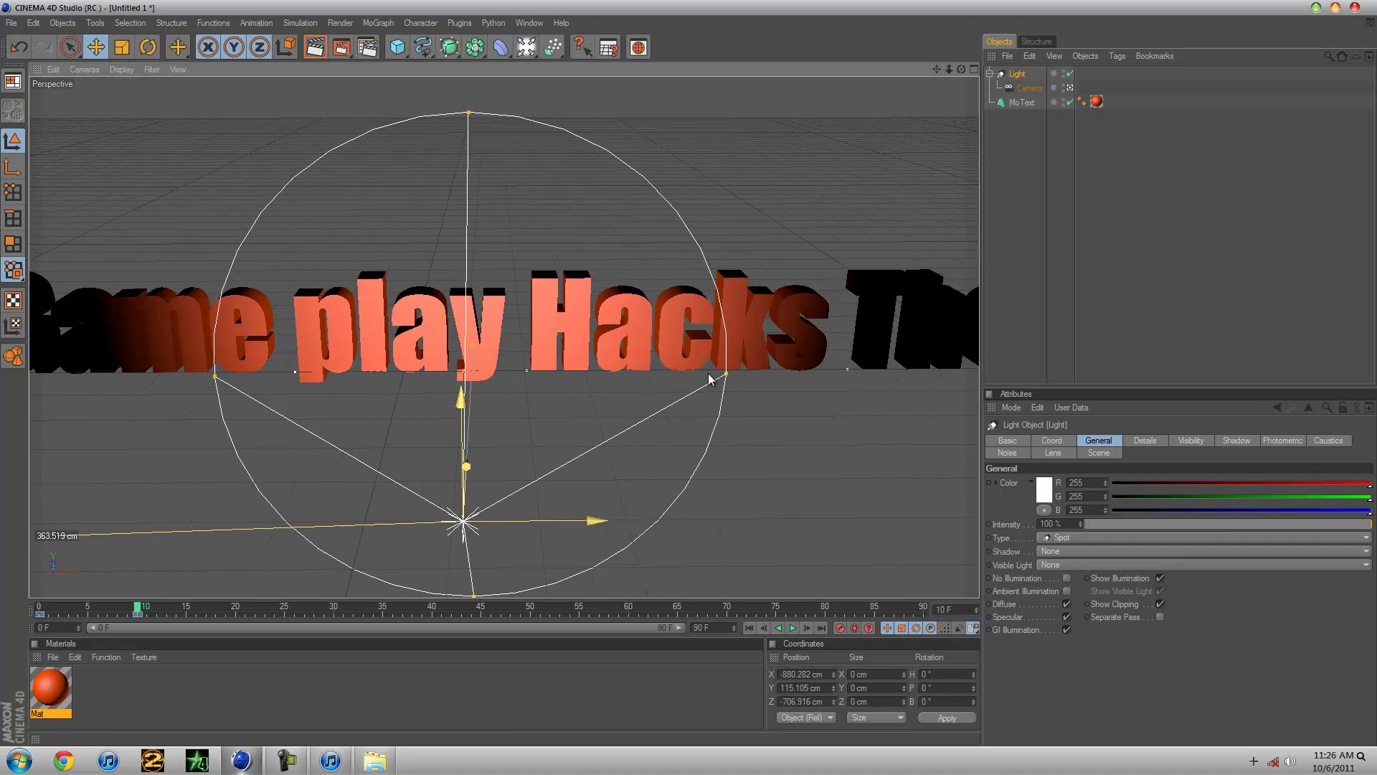
pyautogui.moveTo(461, 523); pyautogui.dragTo(692, 377)
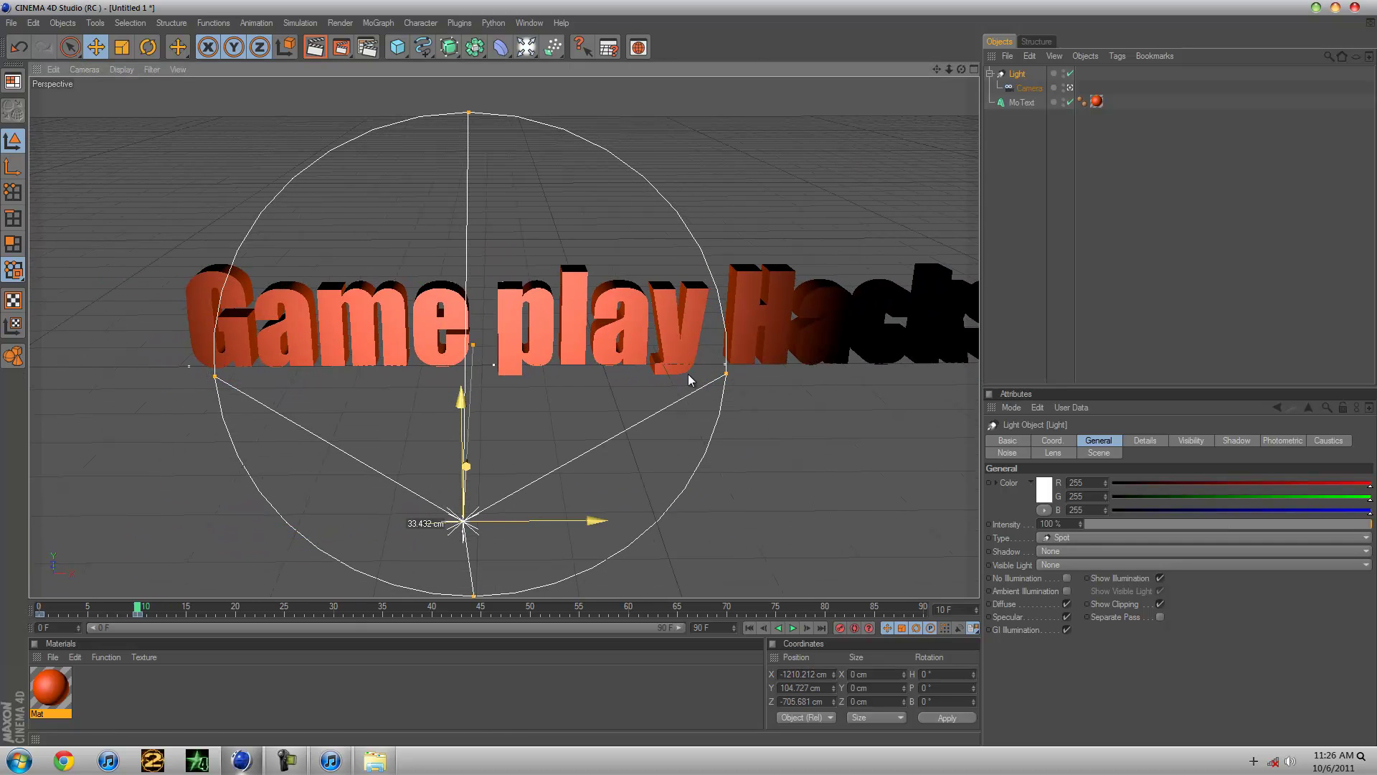
pyautogui.click(239, 612)
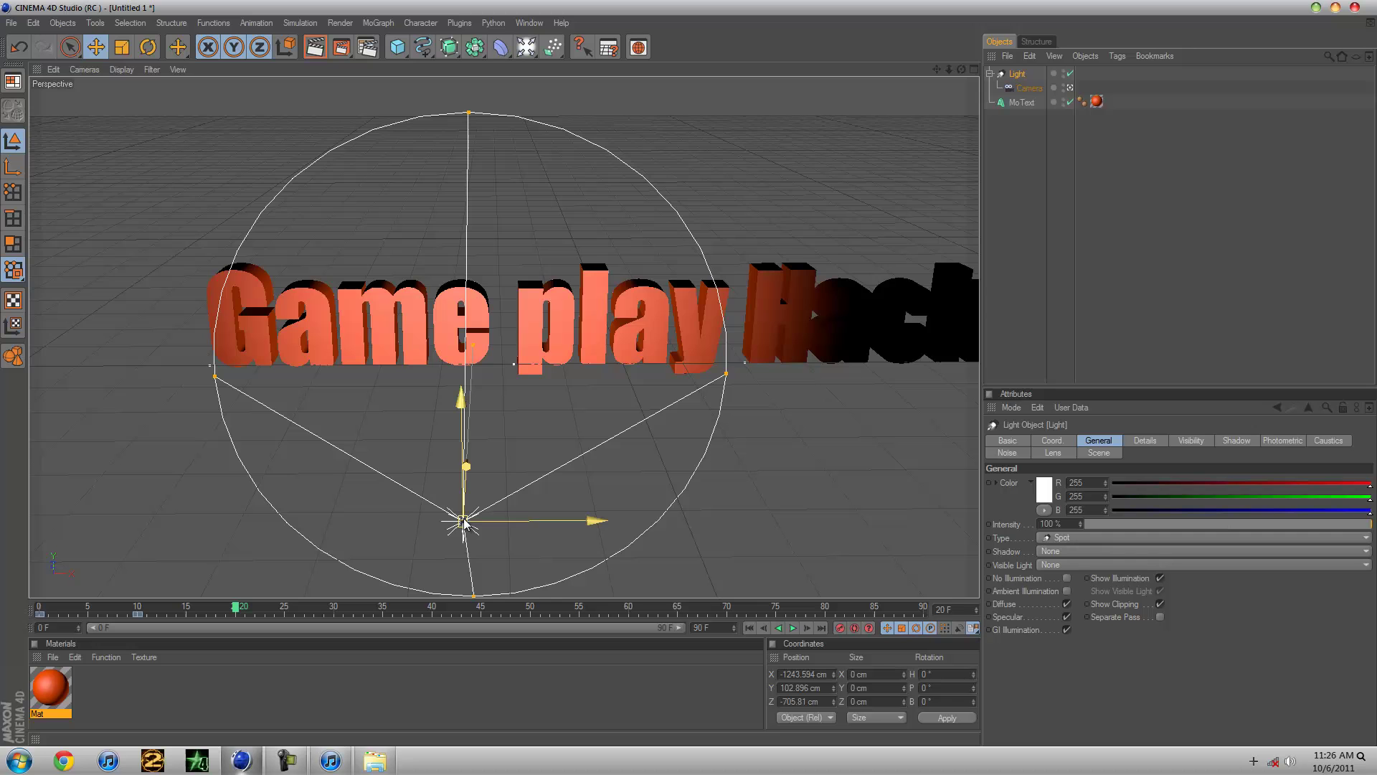
pyautogui.moveTo(461, 524); pyautogui.dragTo(690, 373)
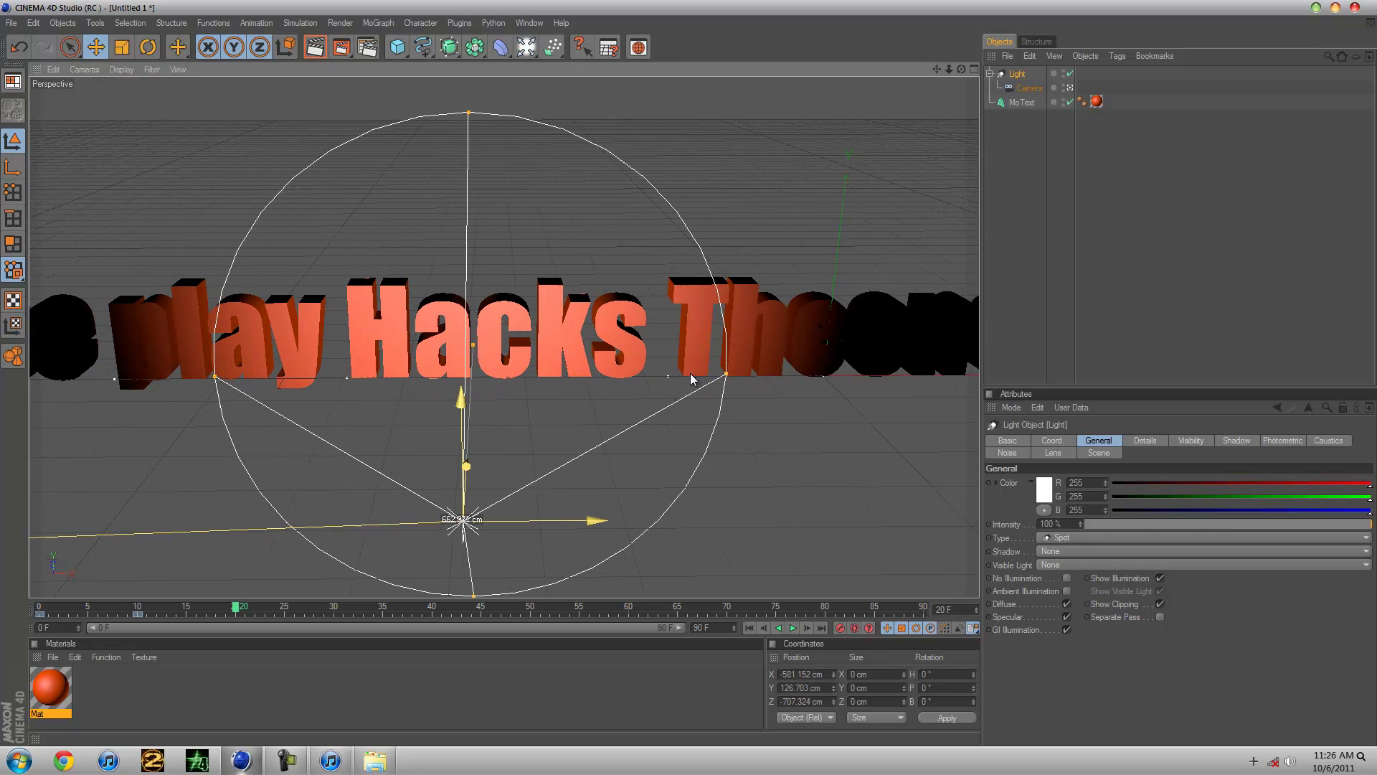
pyautogui.moveTo(689, 373); pyautogui.dragTo(690, 374)
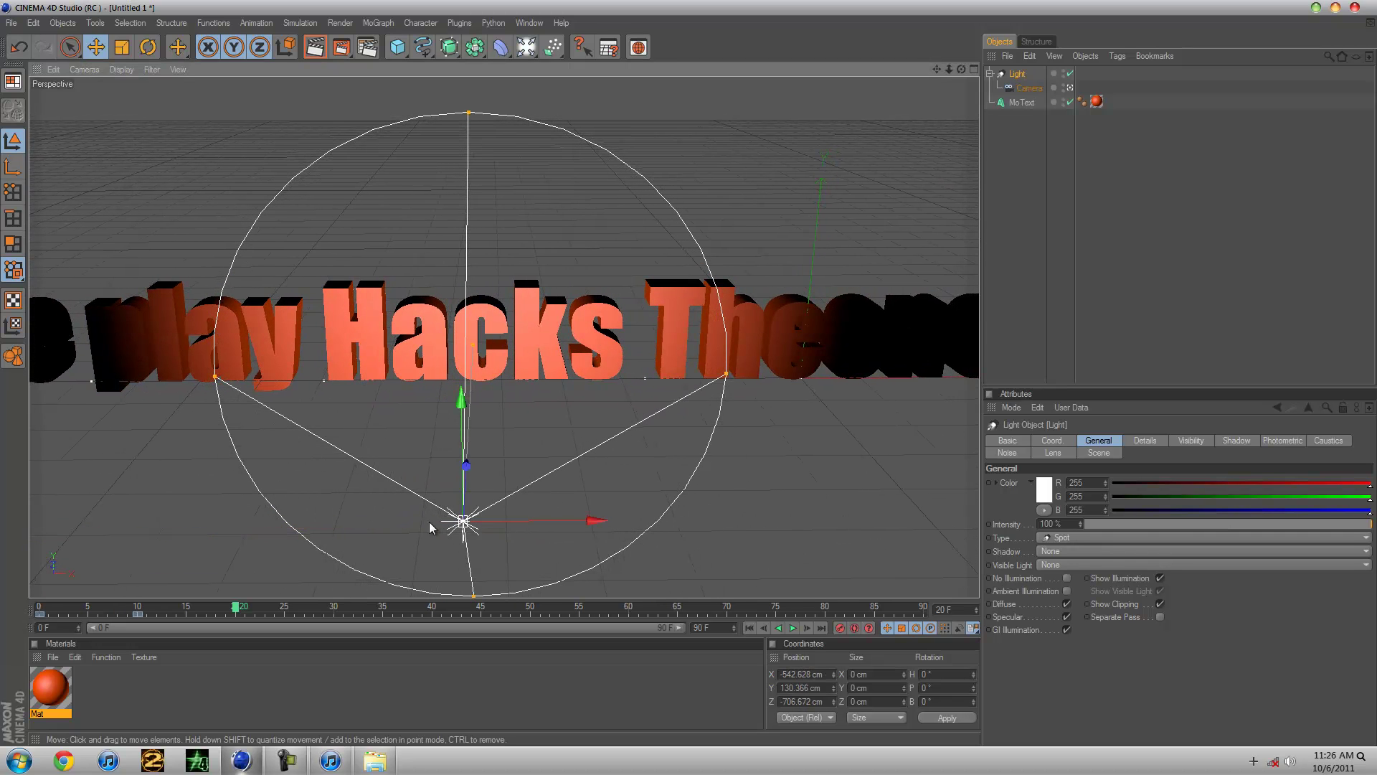
pyautogui.press('F9')
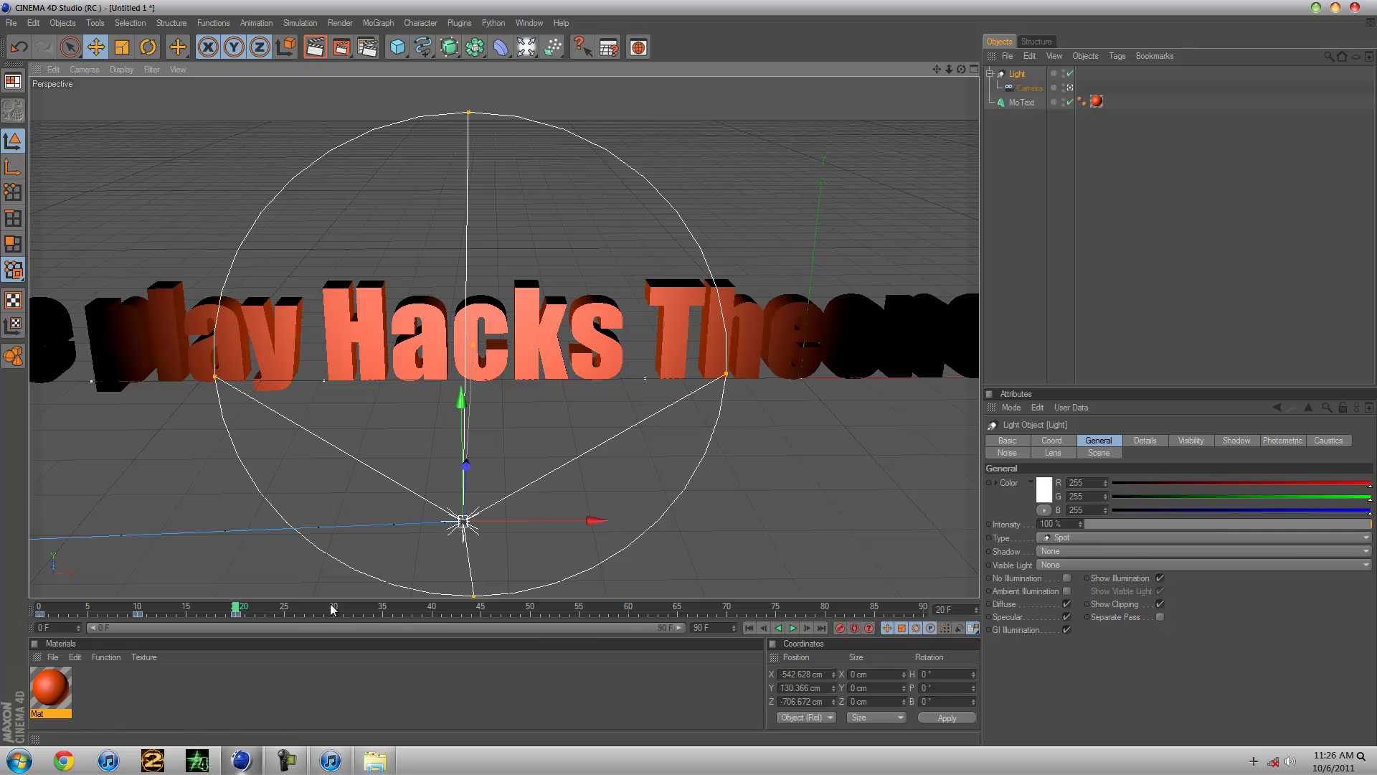
pyautogui.click(333, 607)
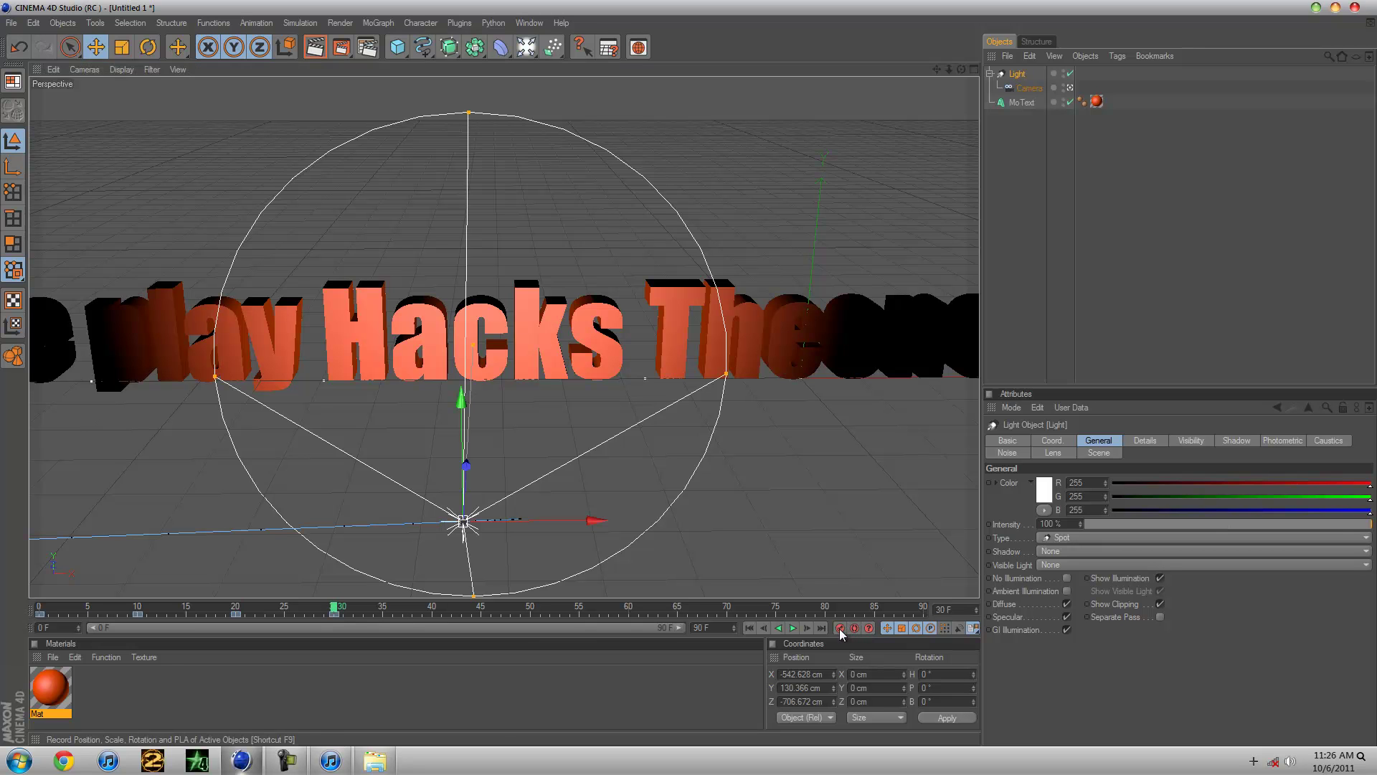
pyautogui.moveTo(459, 526); pyautogui.dragTo(690, 377)
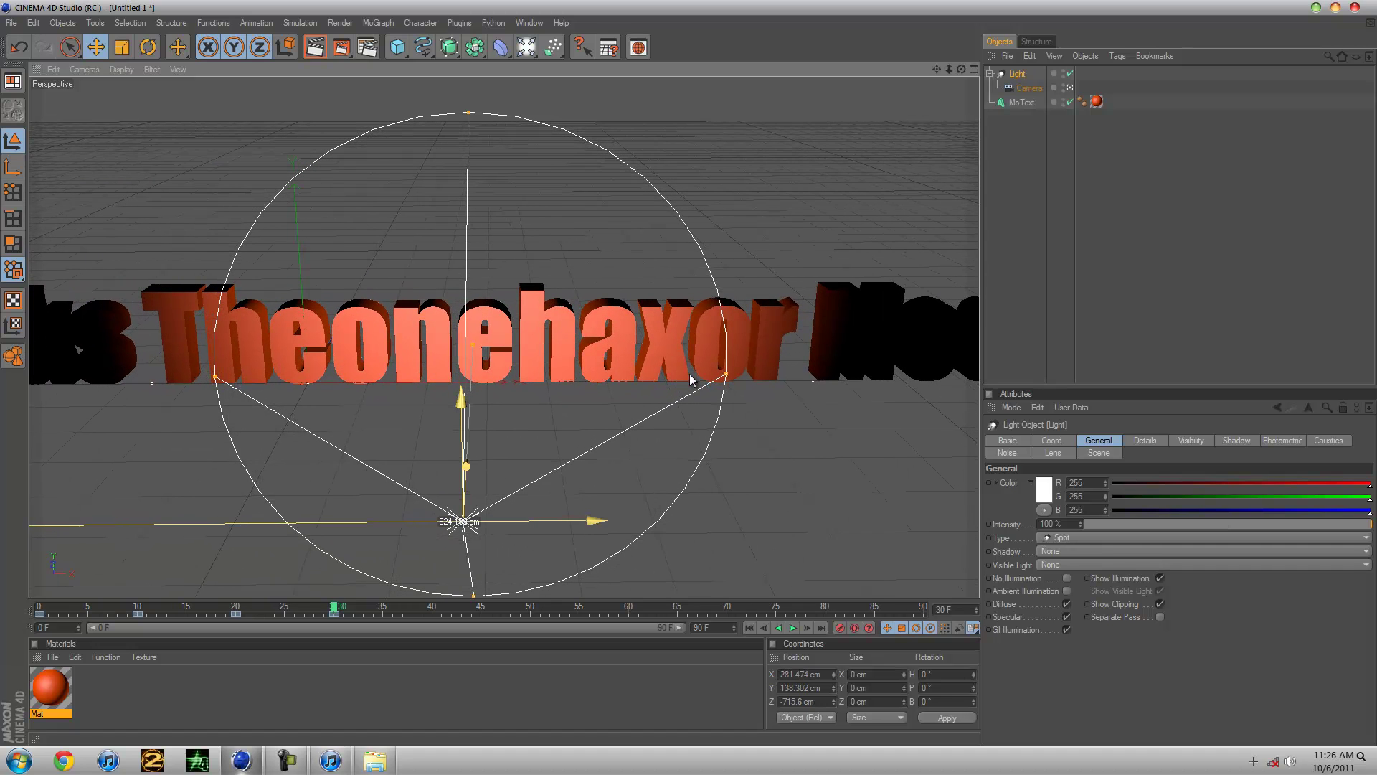
# Keyframe the light at frame 40, then shift it right toward Mods Tuts by frame 60.
pyautogui.moveTo(690, 378); pyautogui.dragTo(690, 377)
pyautogui.click(434, 607)
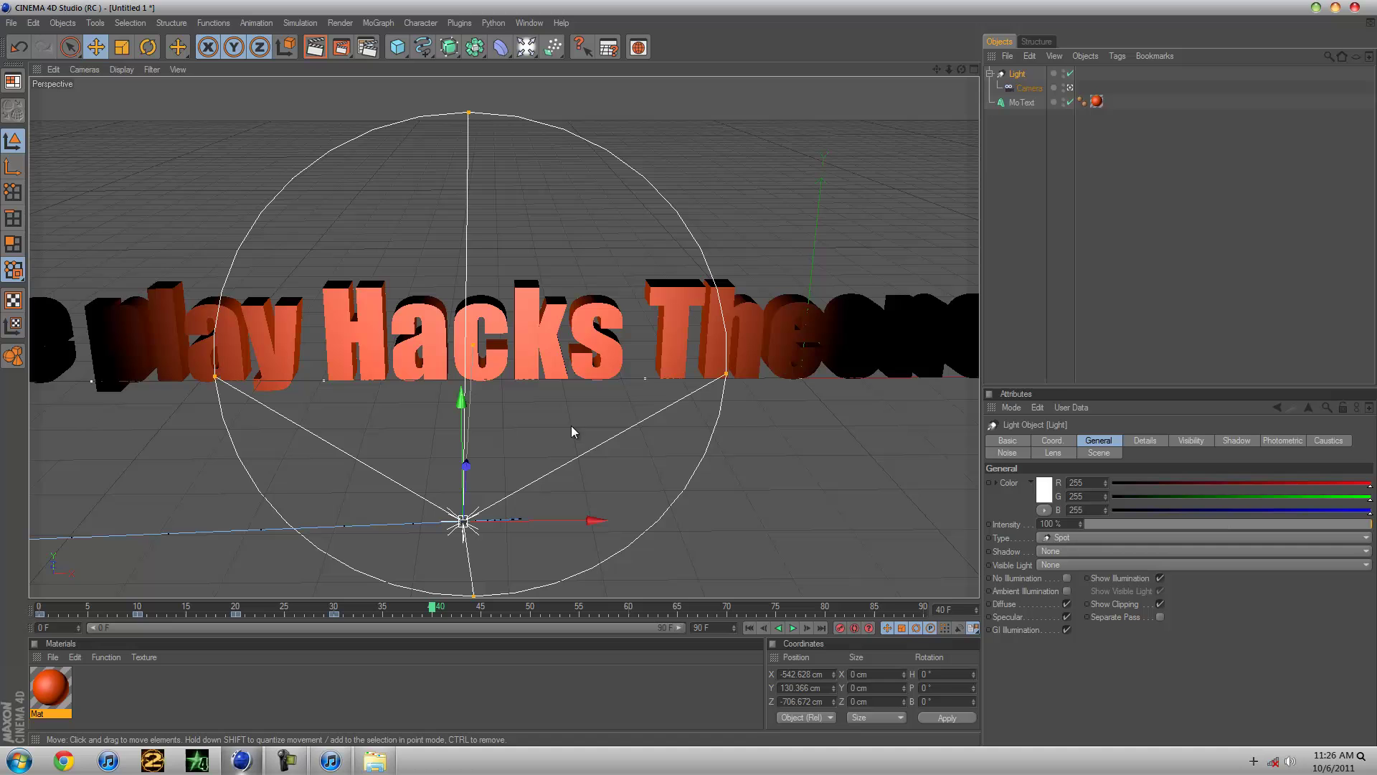
pyautogui.moveTo(462, 525); pyautogui.dragTo(690, 377)
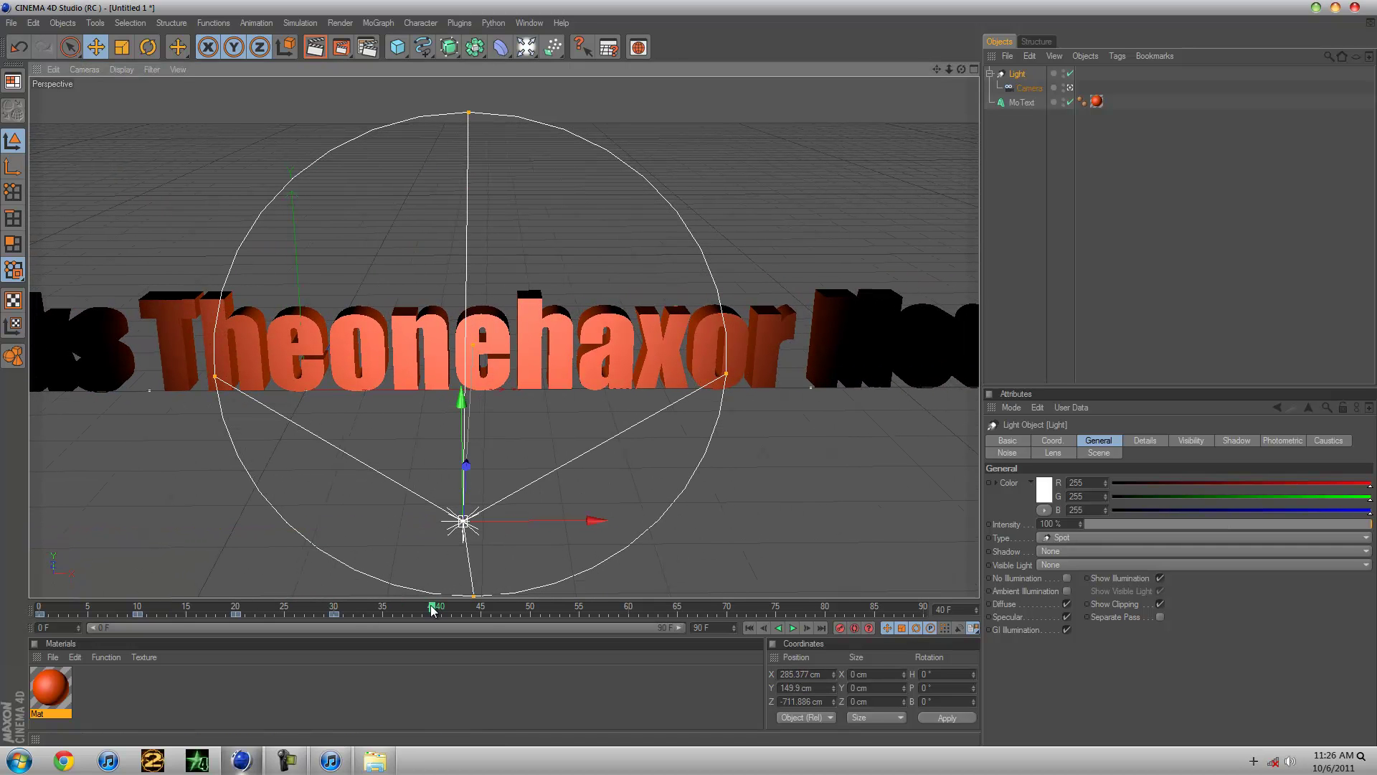
pyautogui.click(840, 628)
pyautogui.click(532, 607)
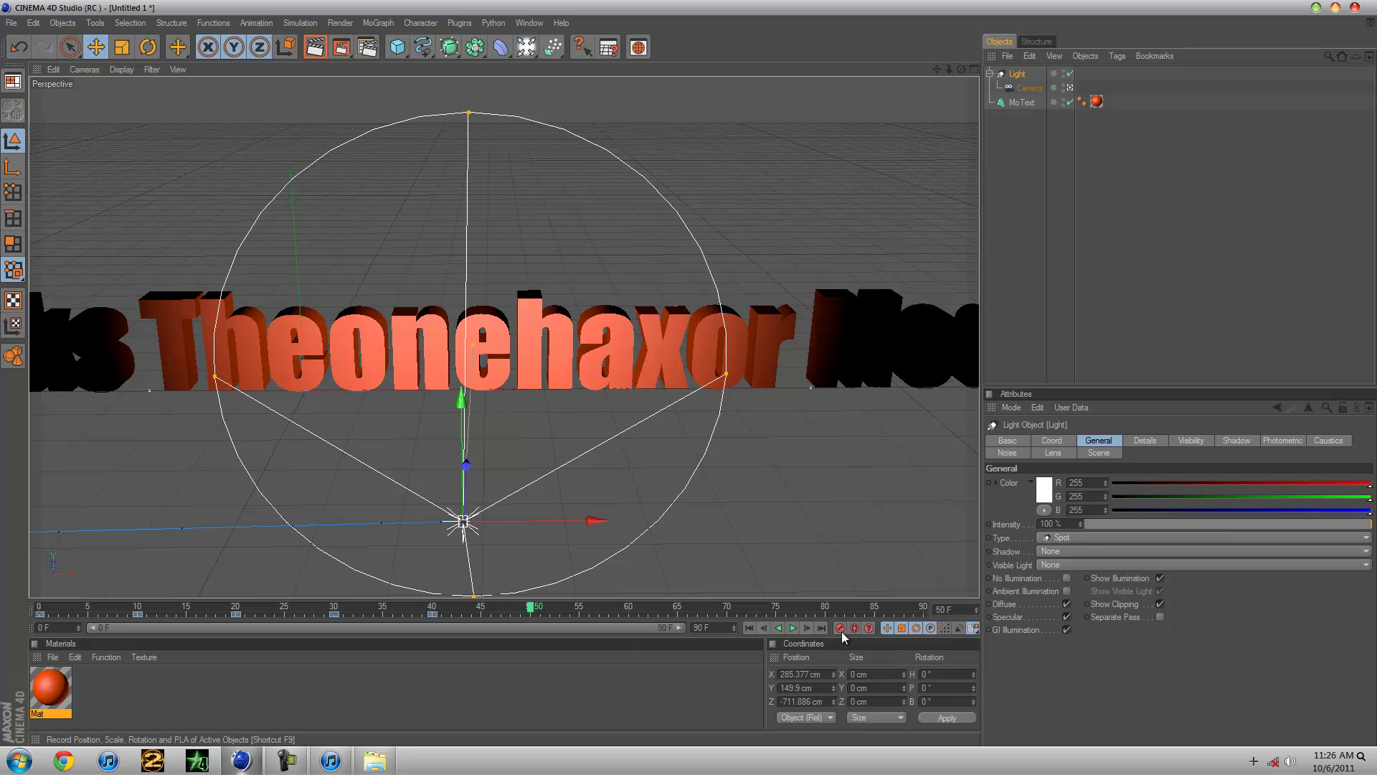
pyautogui.click(630, 608)
pyautogui.moveTo(690, 378)
pyautogui.mouseDown()
pyautogui.moveTo(726, 382)
pyautogui.moveTo(693, 380)
pyautogui.mouseUp()
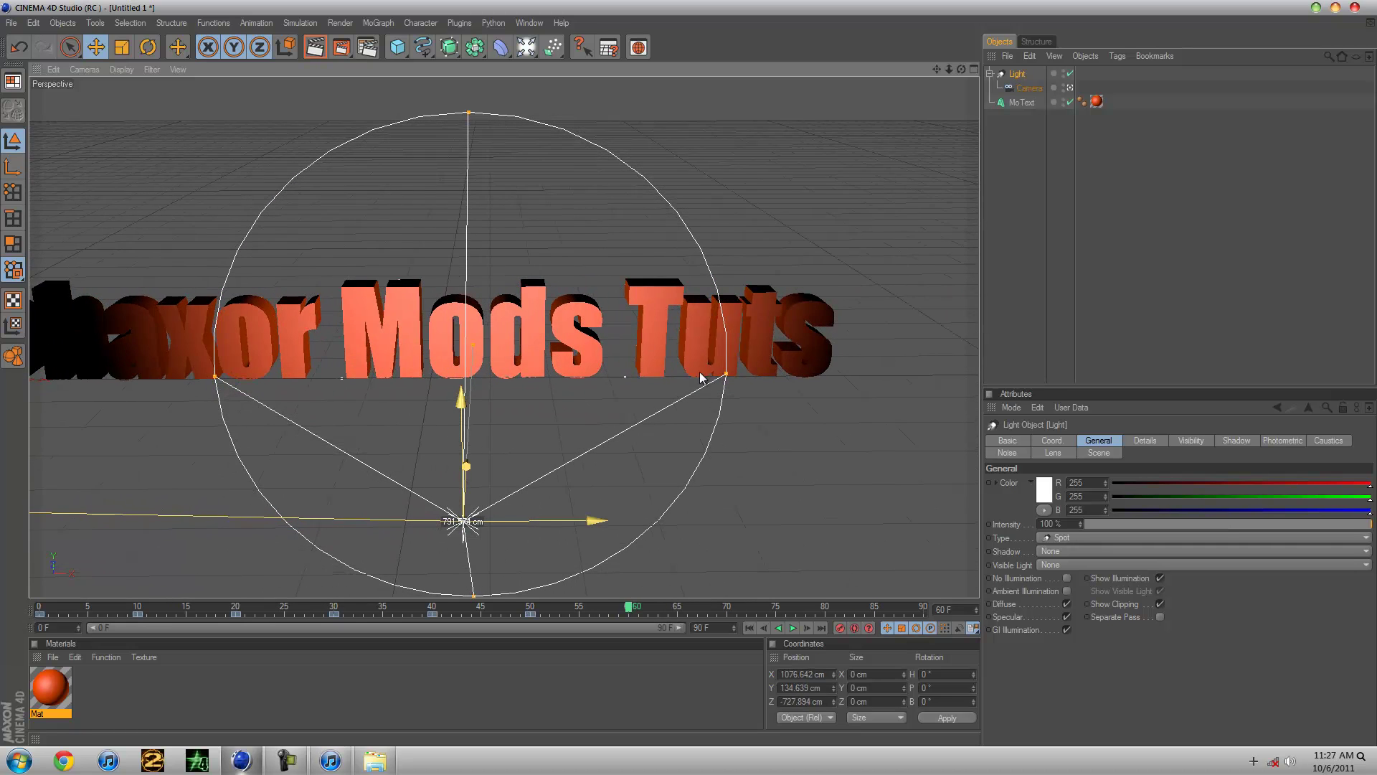
pyautogui.moveTo(692, 378); pyautogui.dragTo(687, 380)
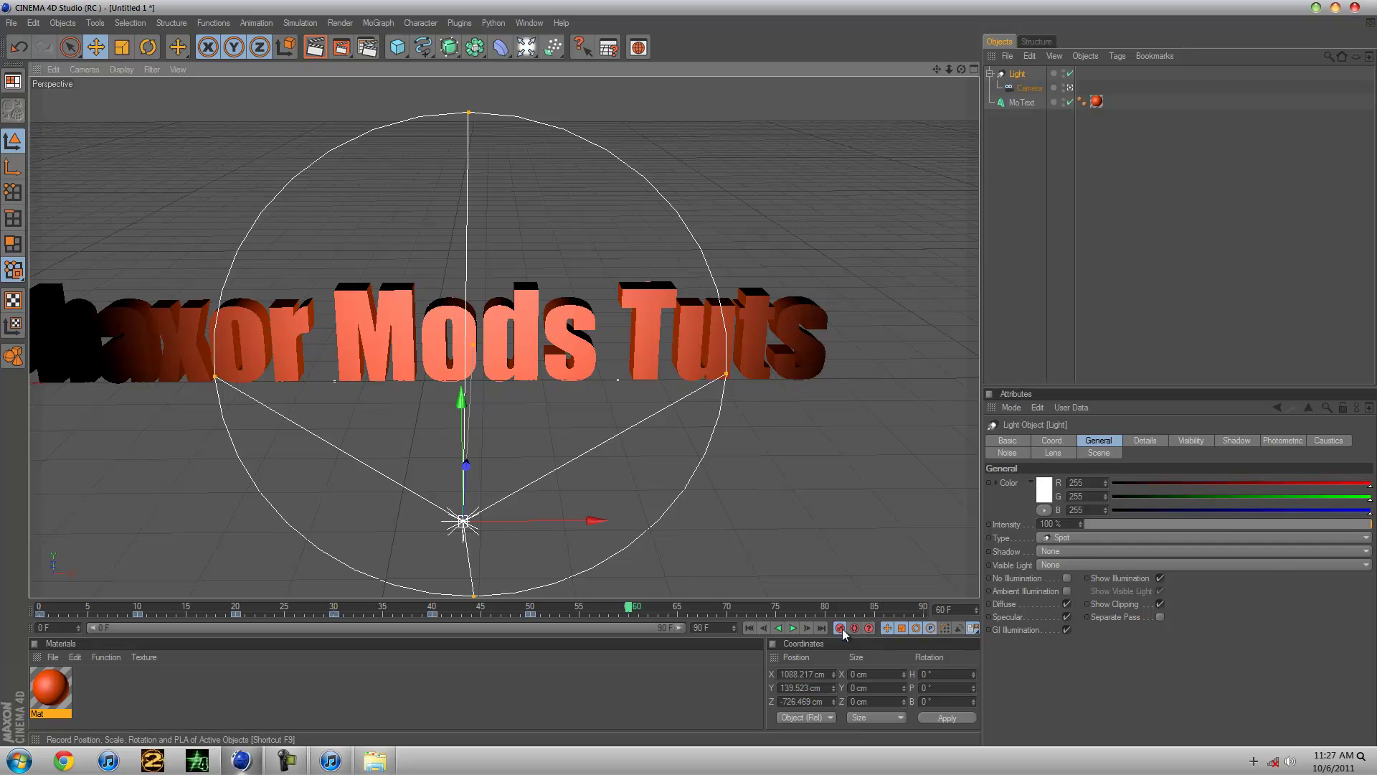
# Slide the light to the end of the text and record it at frame 80.
pyautogui.click(739, 605)
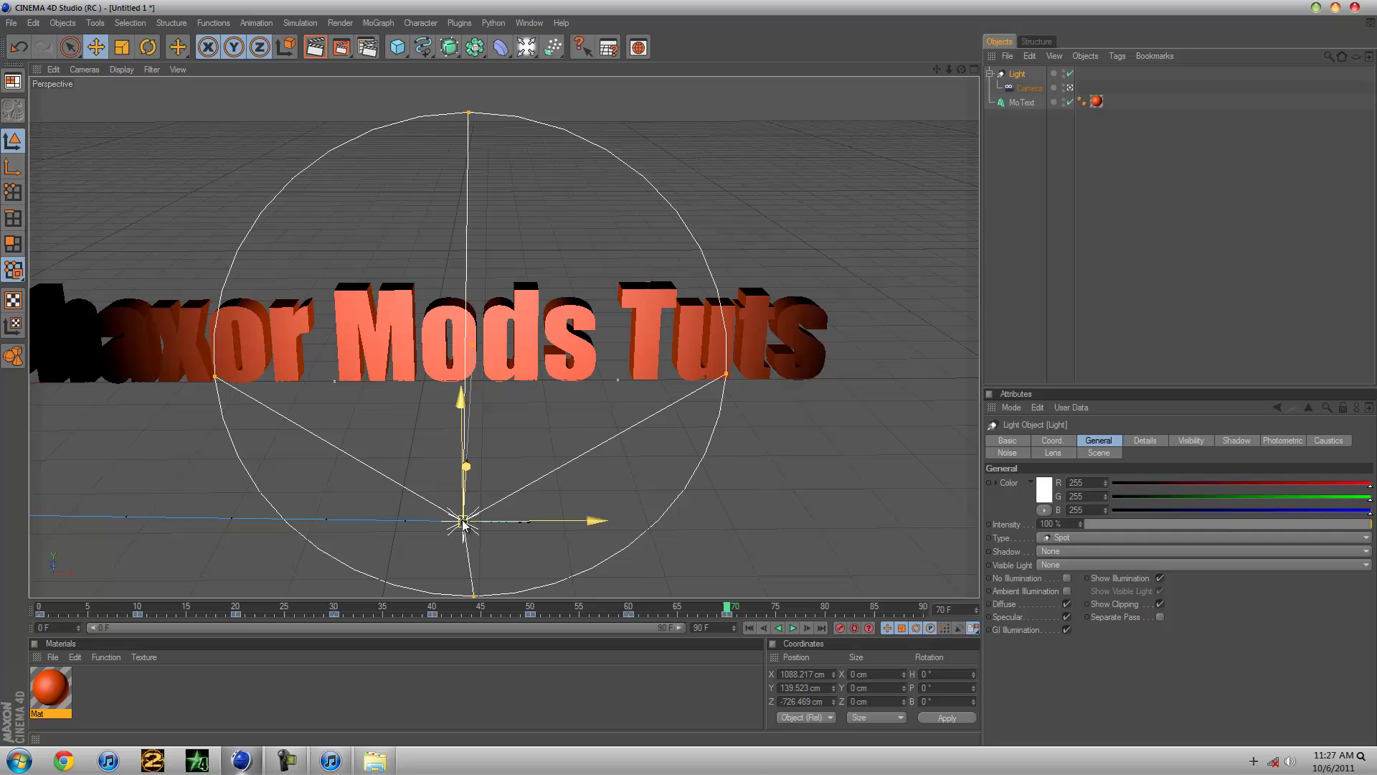
pyautogui.moveTo(462, 524); pyautogui.dragTo(599, 535)
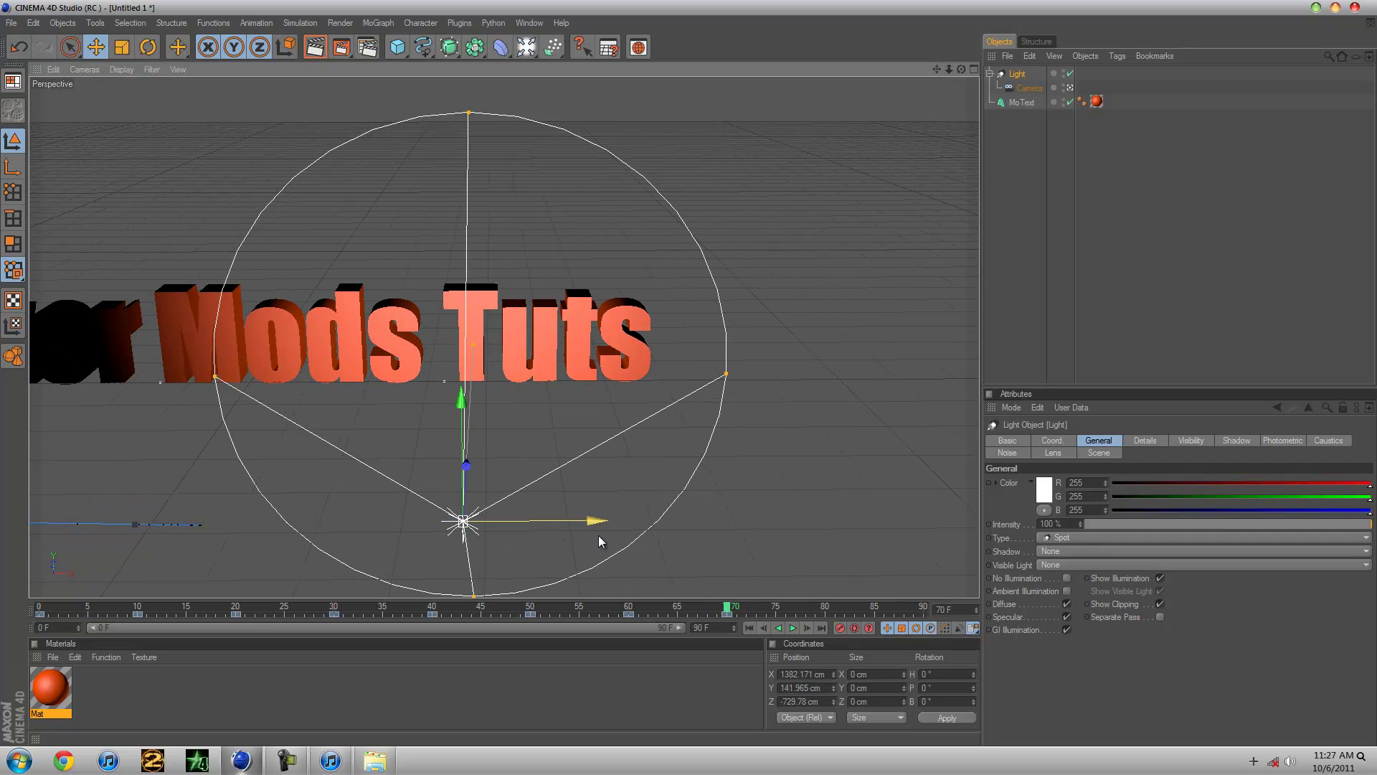
pyautogui.click(825, 605)
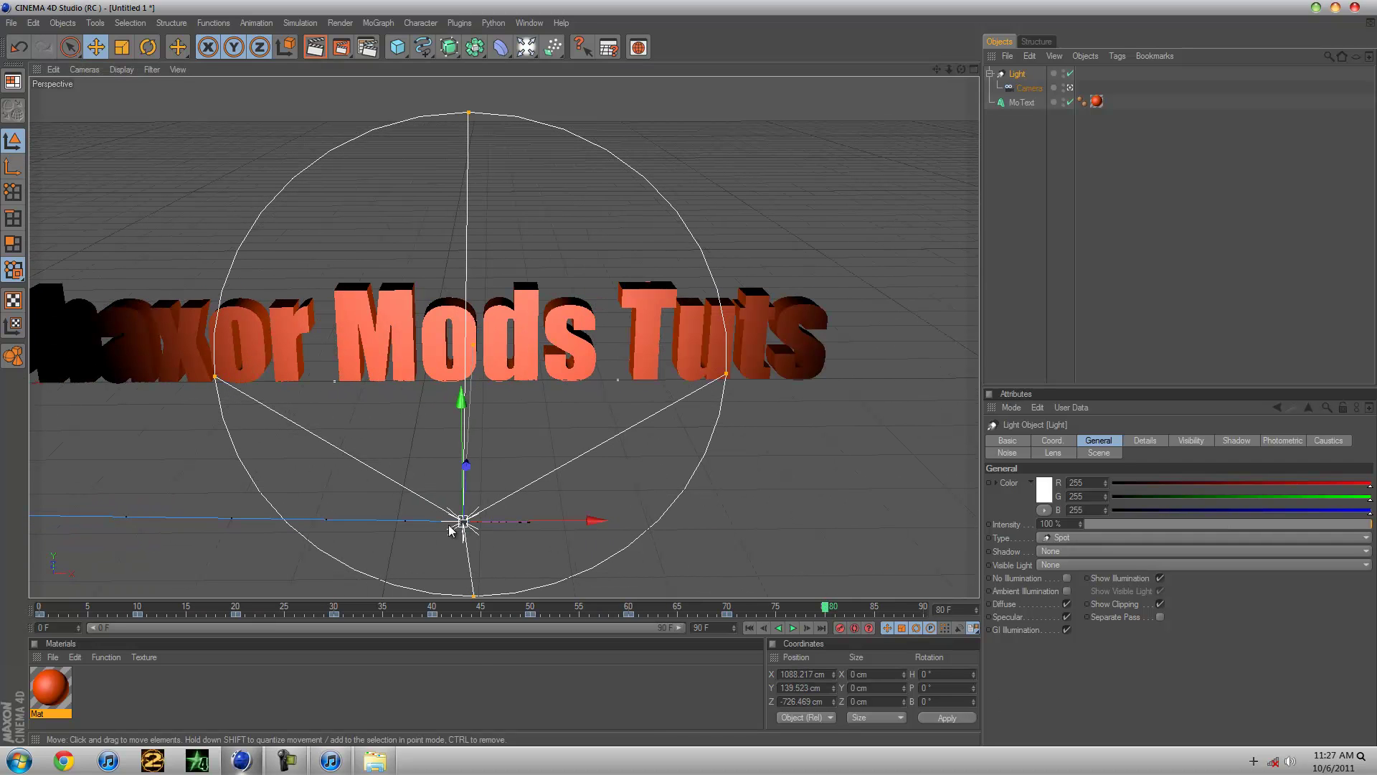
pyautogui.moveTo(450, 530); pyautogui.dragTo(701, 379)
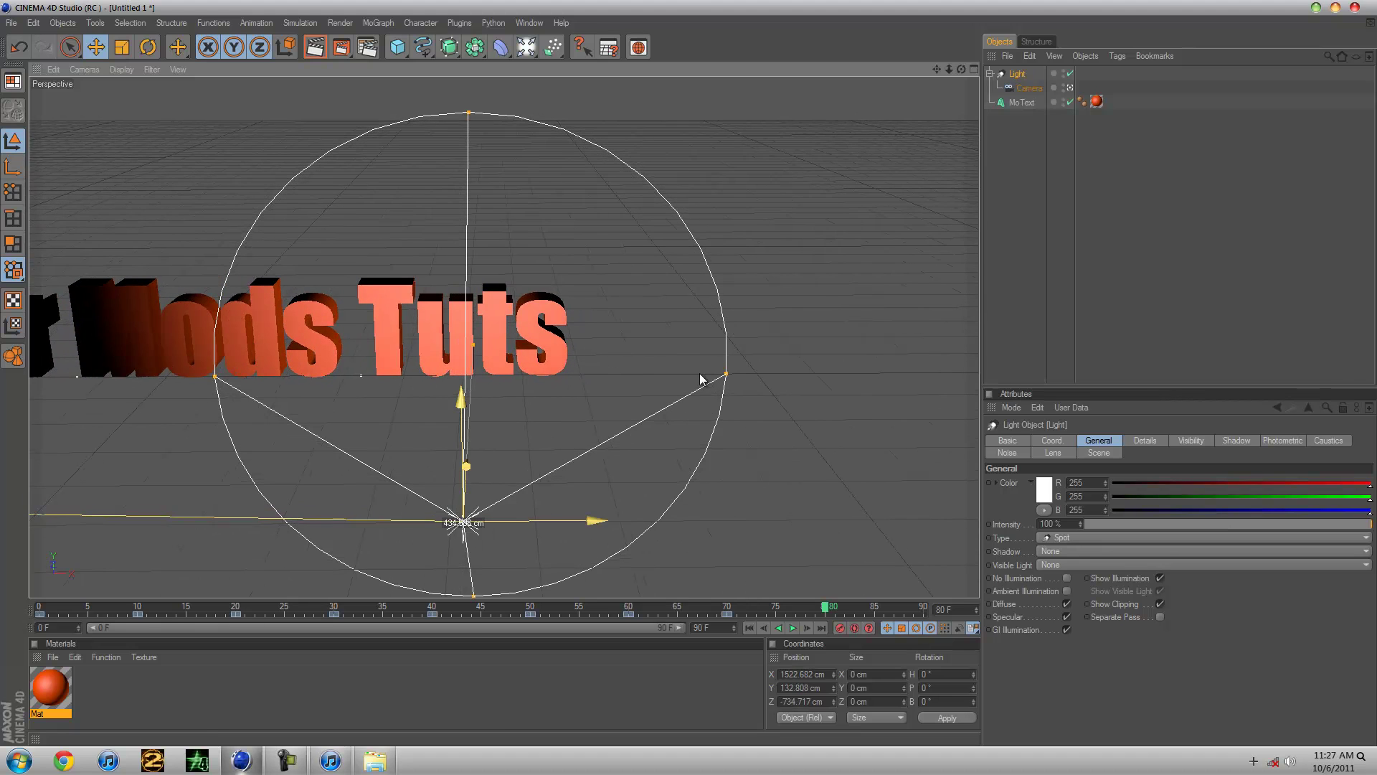
pyautogui.click(845, 629)
pyautogui.click(922, 607)
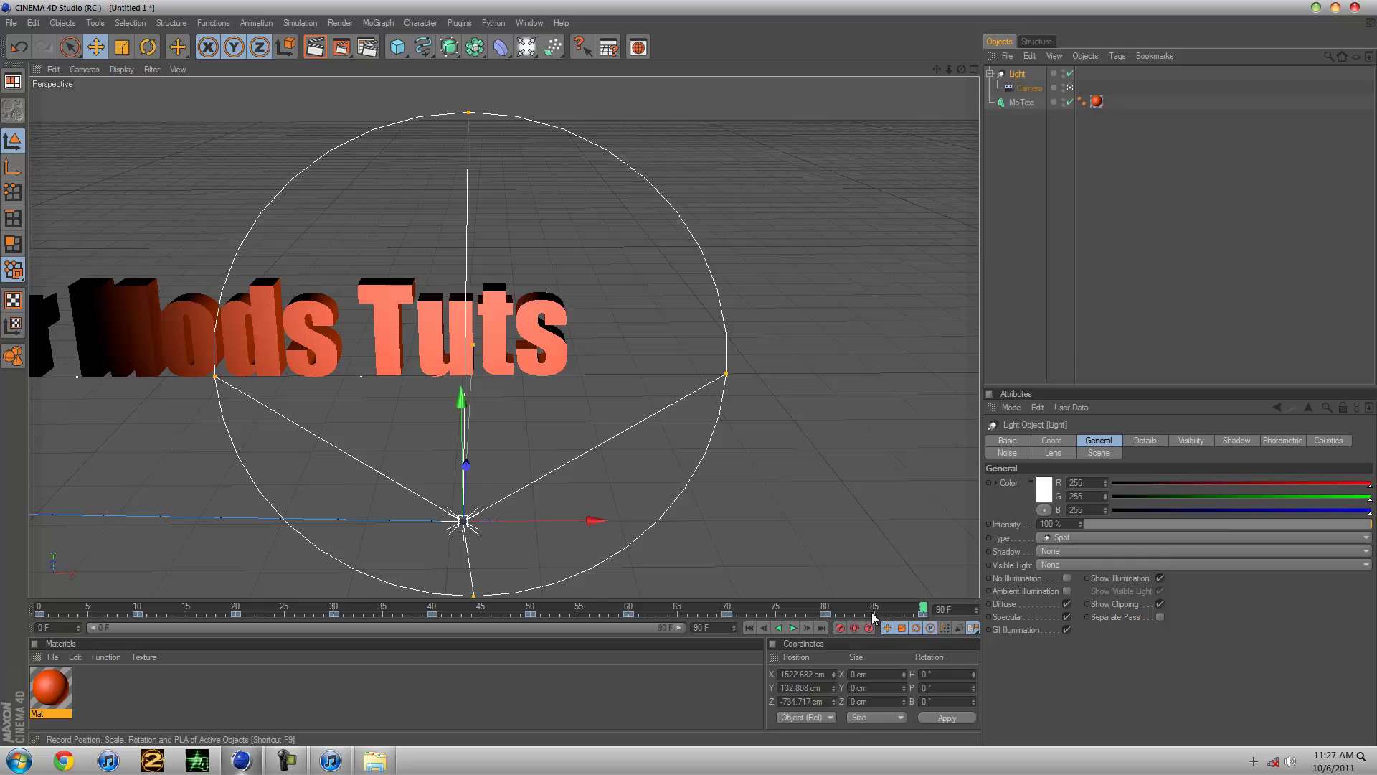
# Set the animation end frame to 120.
pyautogui.click(700, 628)
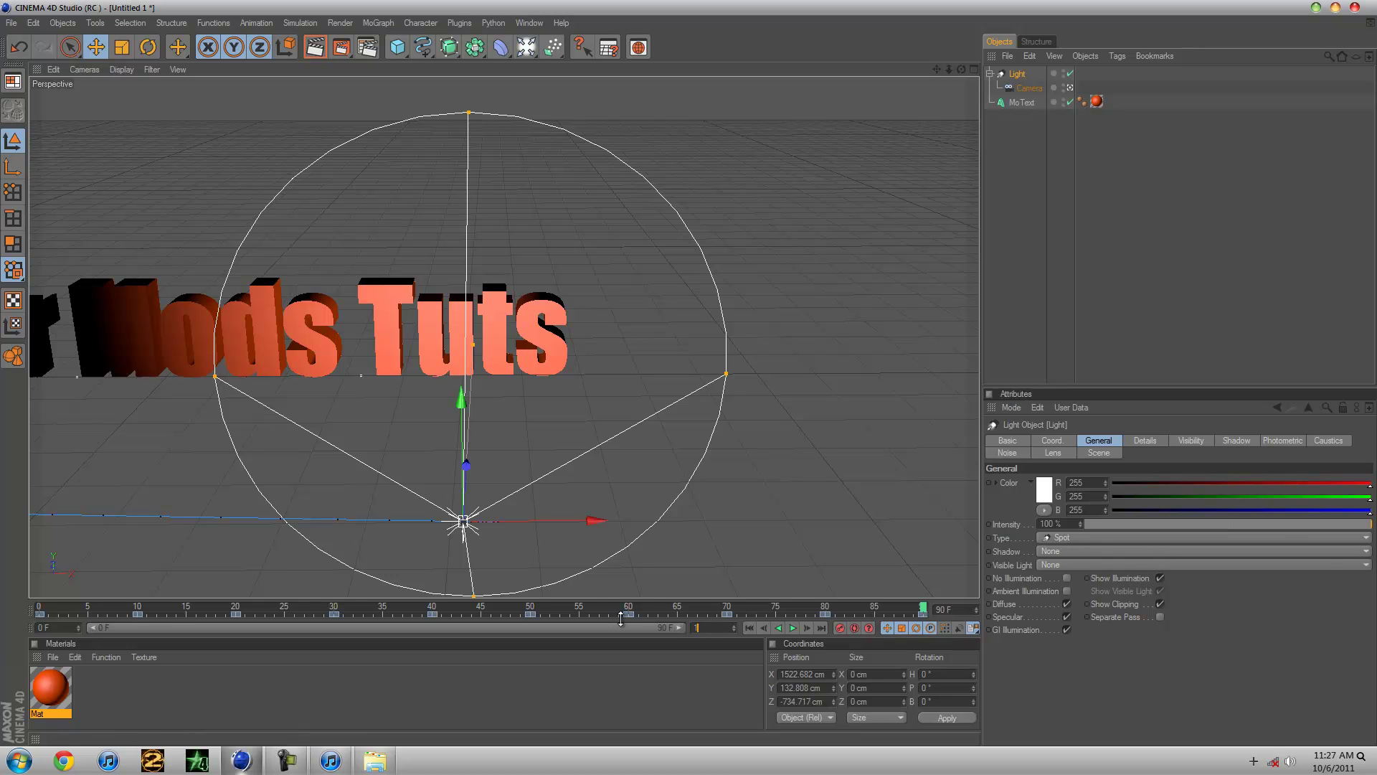
pyautogui.write('120')
pyautogui.press('Return')
pyautogui.write('F')
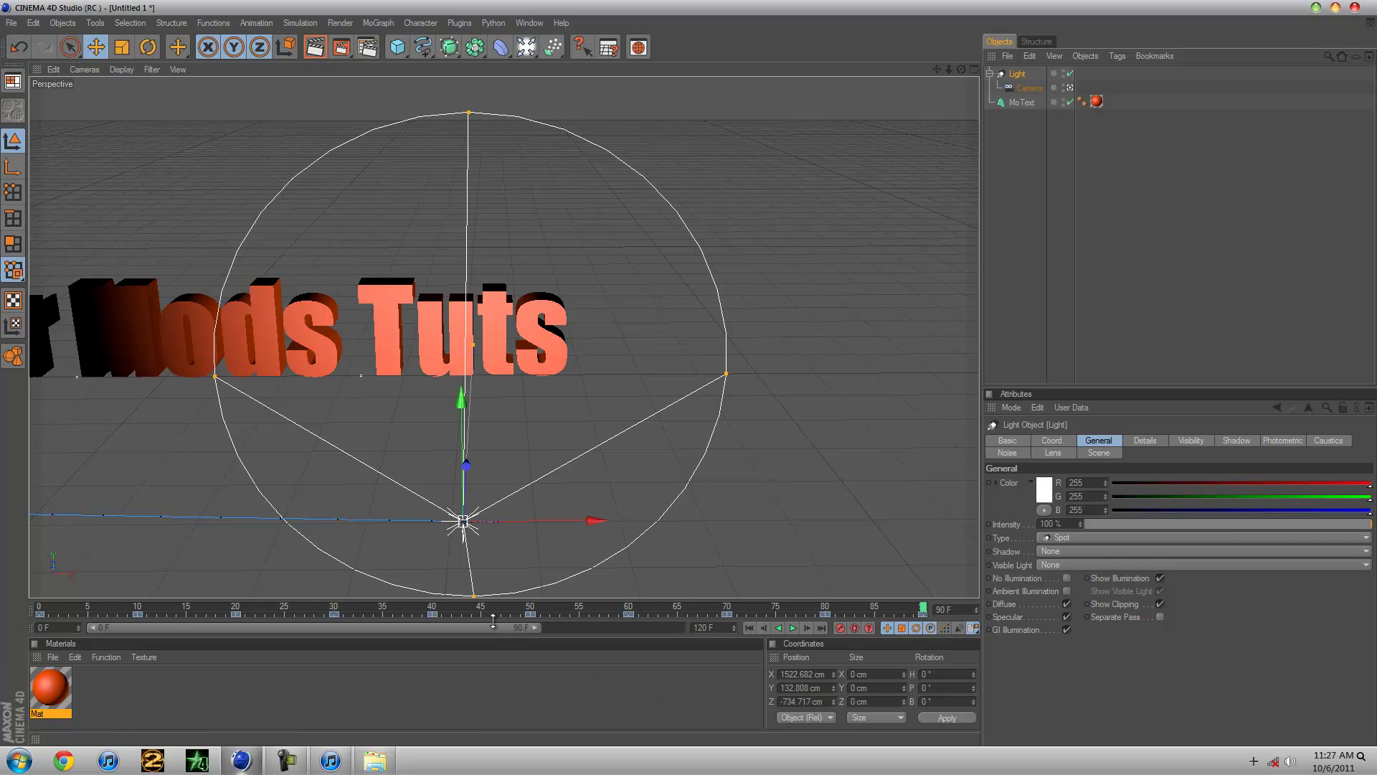
pyautogui.moveTo(494, 623); pyautogui.dragTo(637, 624)
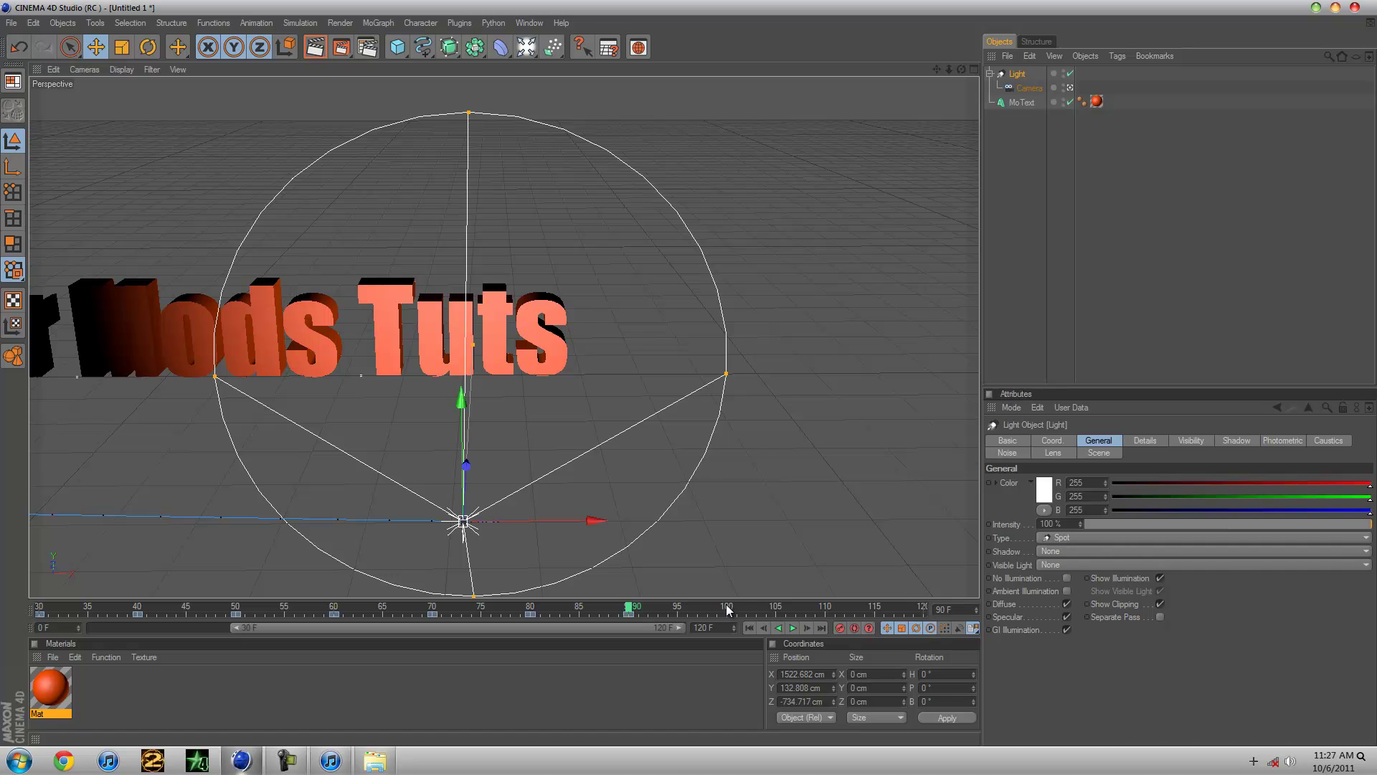
# Move the light back over Theonehaxor at frame 100.
pyautogui.click(728, 610)
pyautogui.moveTo(463, 523)
pyautogui.mouseDown()
pyautogui.moveTo(697, 382)
pyautogui.moveTo(686, 379)
pyautogui.mouseUp()
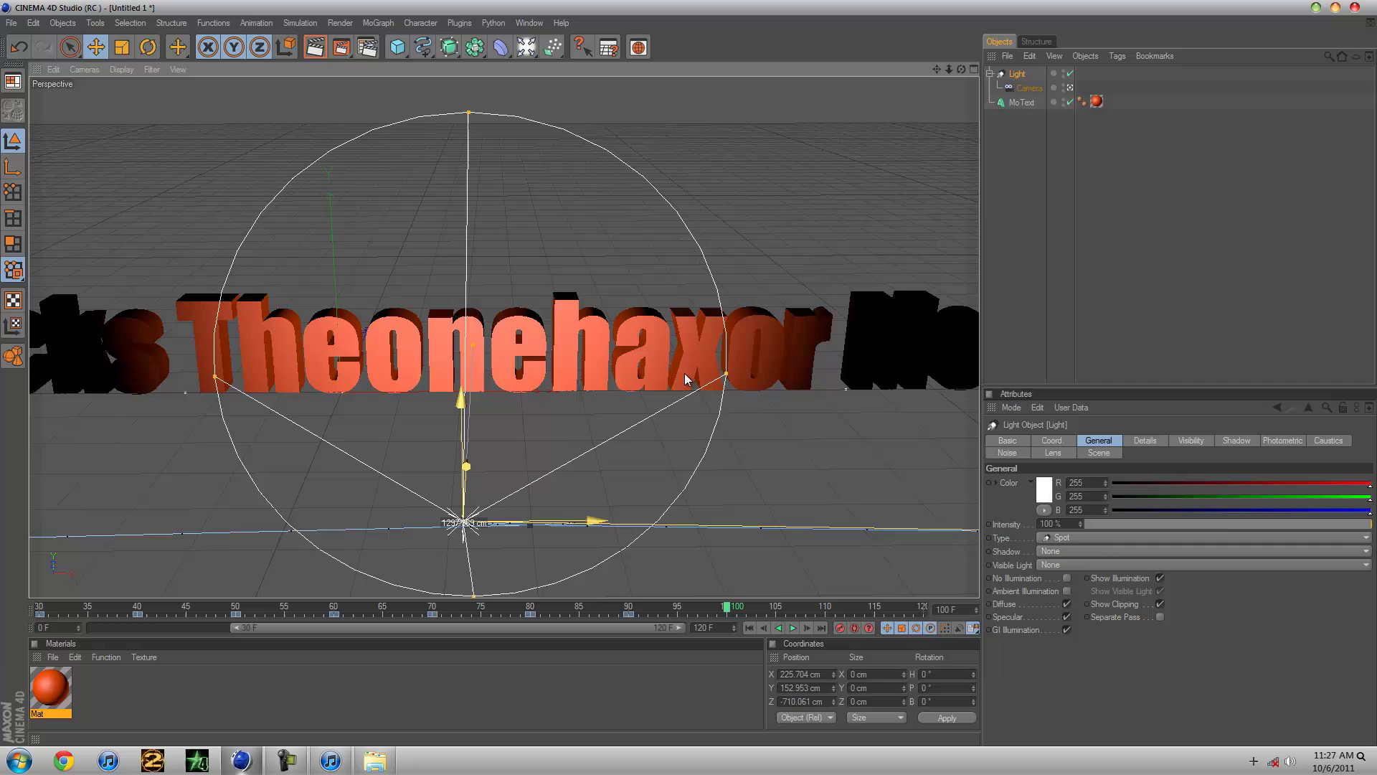
pyautogui.moveTo(685, 379); pyautogui.dragTo(689, 373)
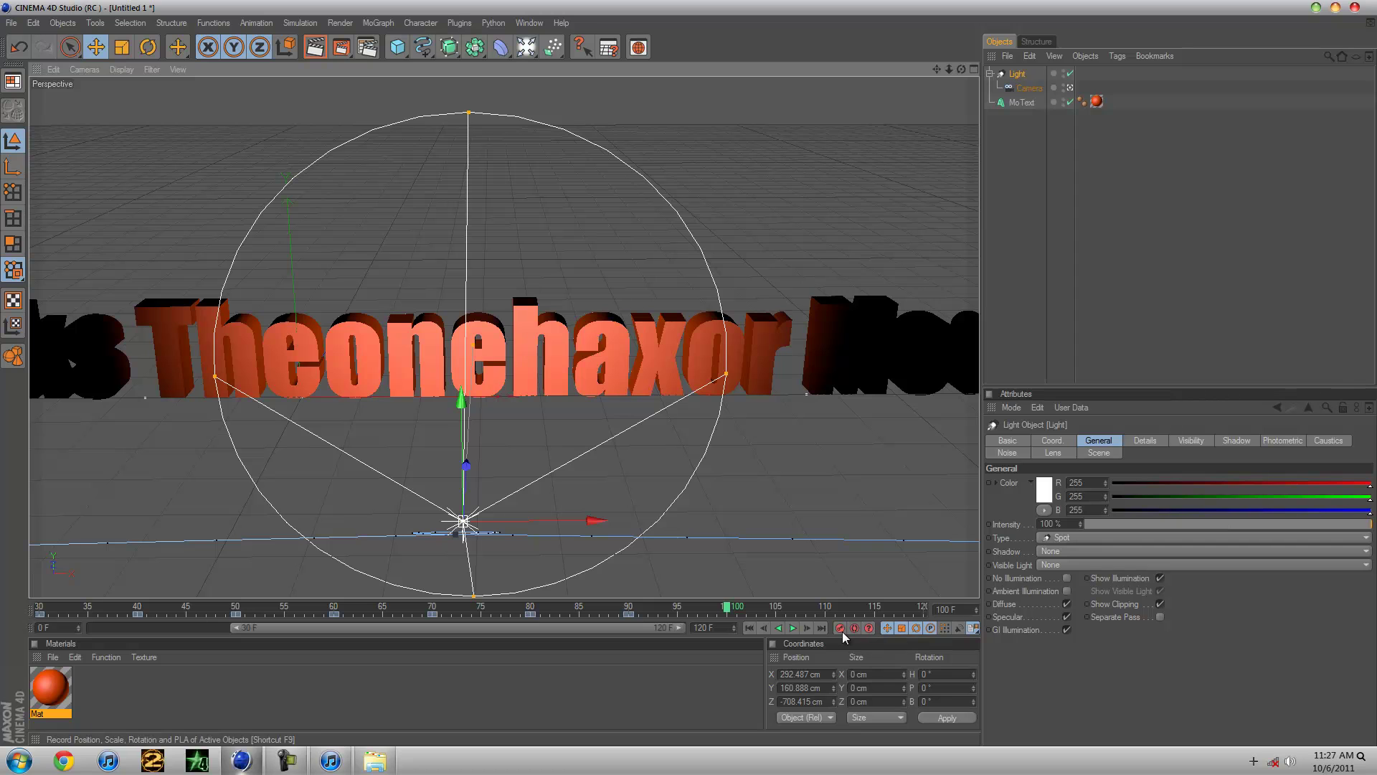
pyautogui.click(824, 607)
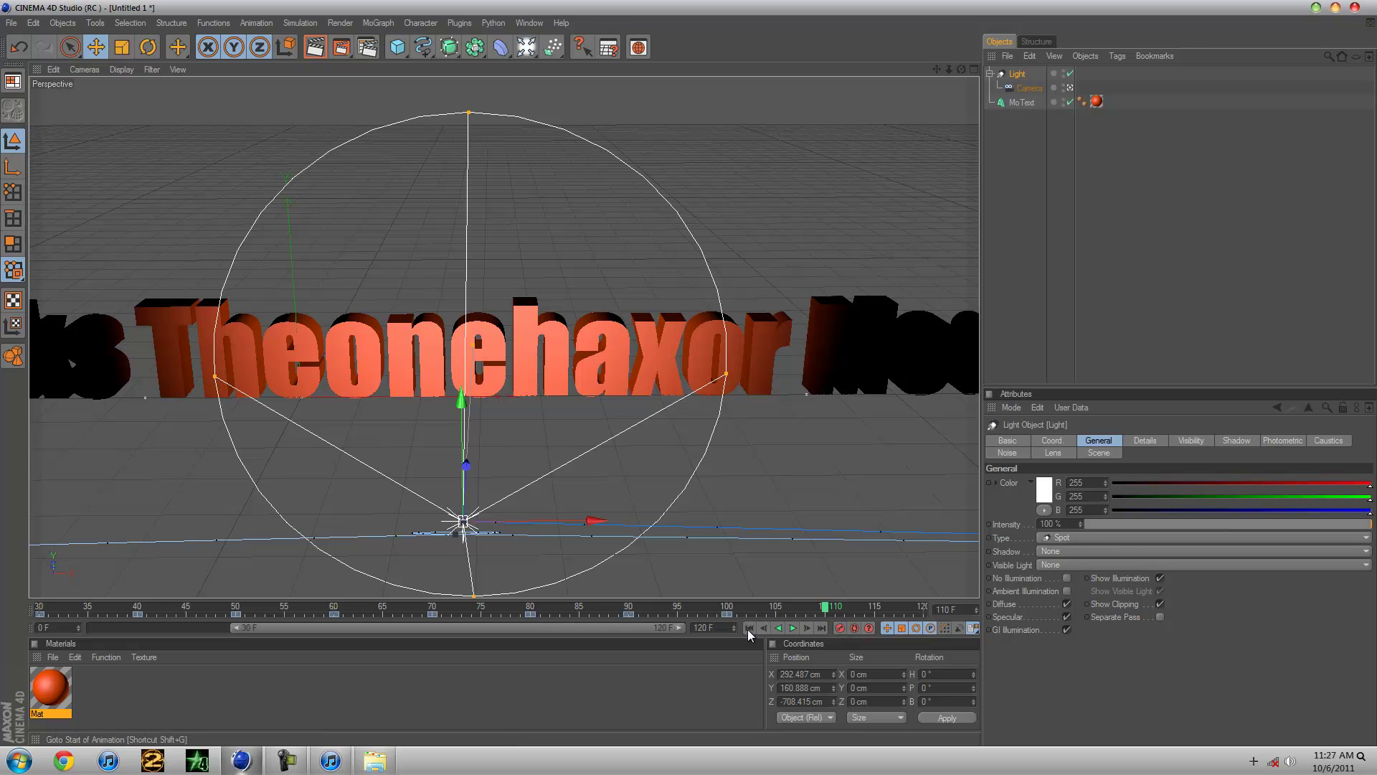
# Play the animation from the start, then test-render frame 20 in the viewport.
pyautogui.click(750, 627)
pyautogui.click(792, 628)
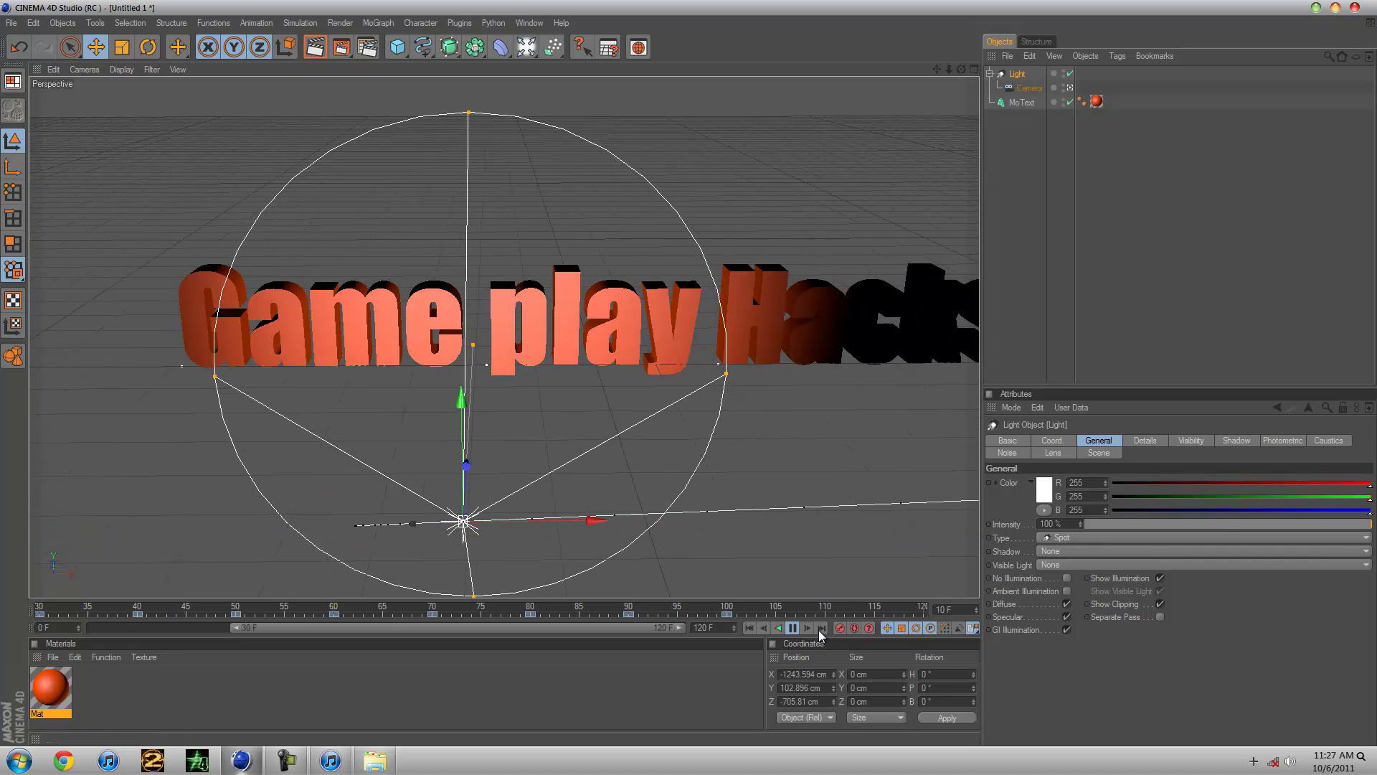
pyautogui.click(316, 45)
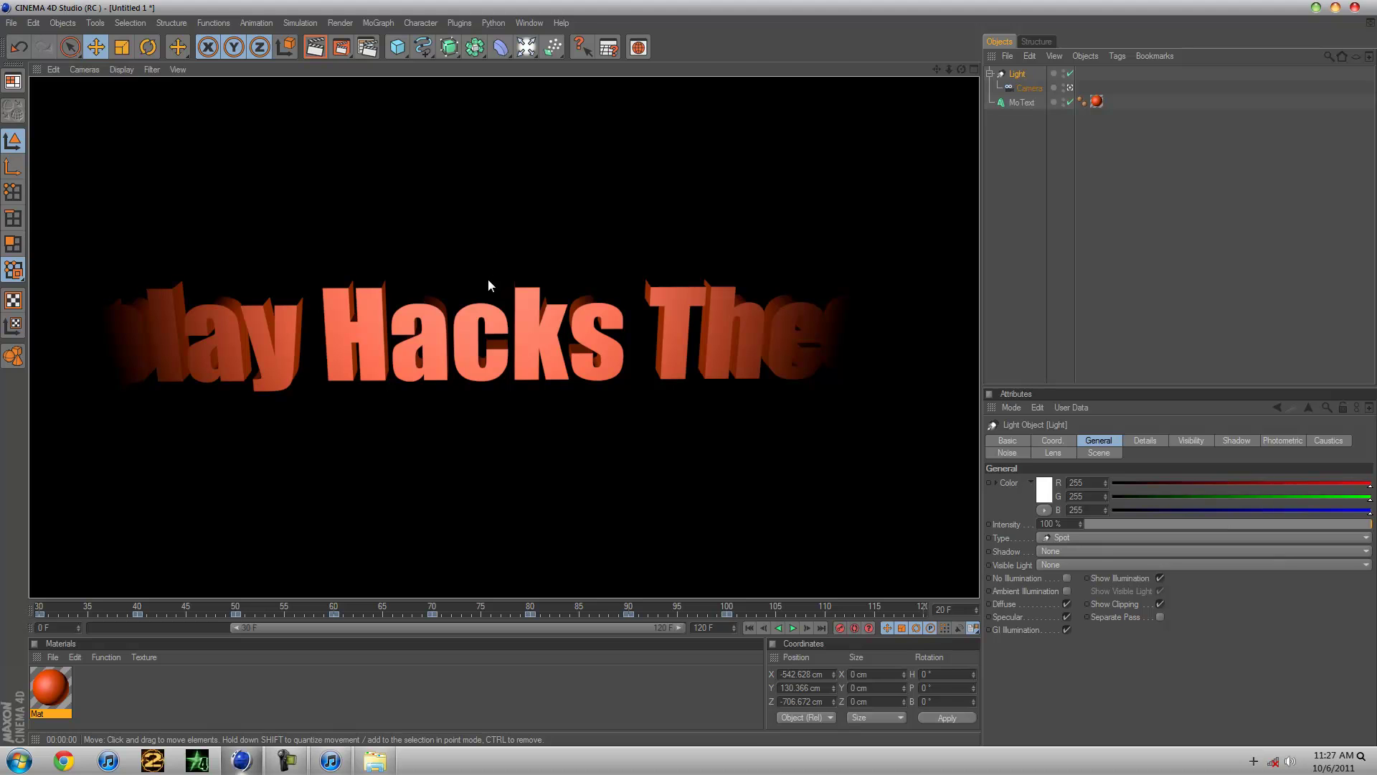
# Lower the Mat material's green to 71 for a deeper orange, then check a test render.
pyautogui.click(488, 279)
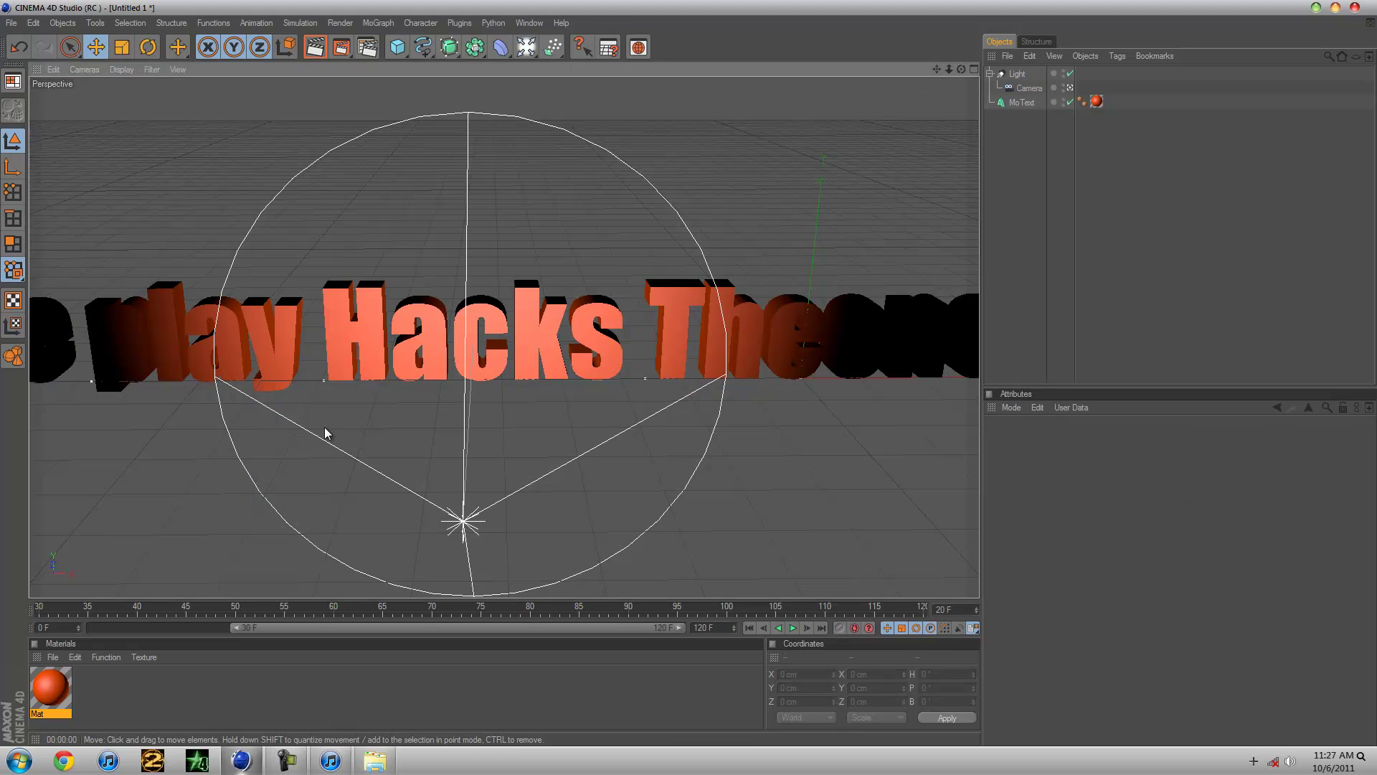
pyautogui.click(58, 694)
pyautogui.doubleClick(59, 693)
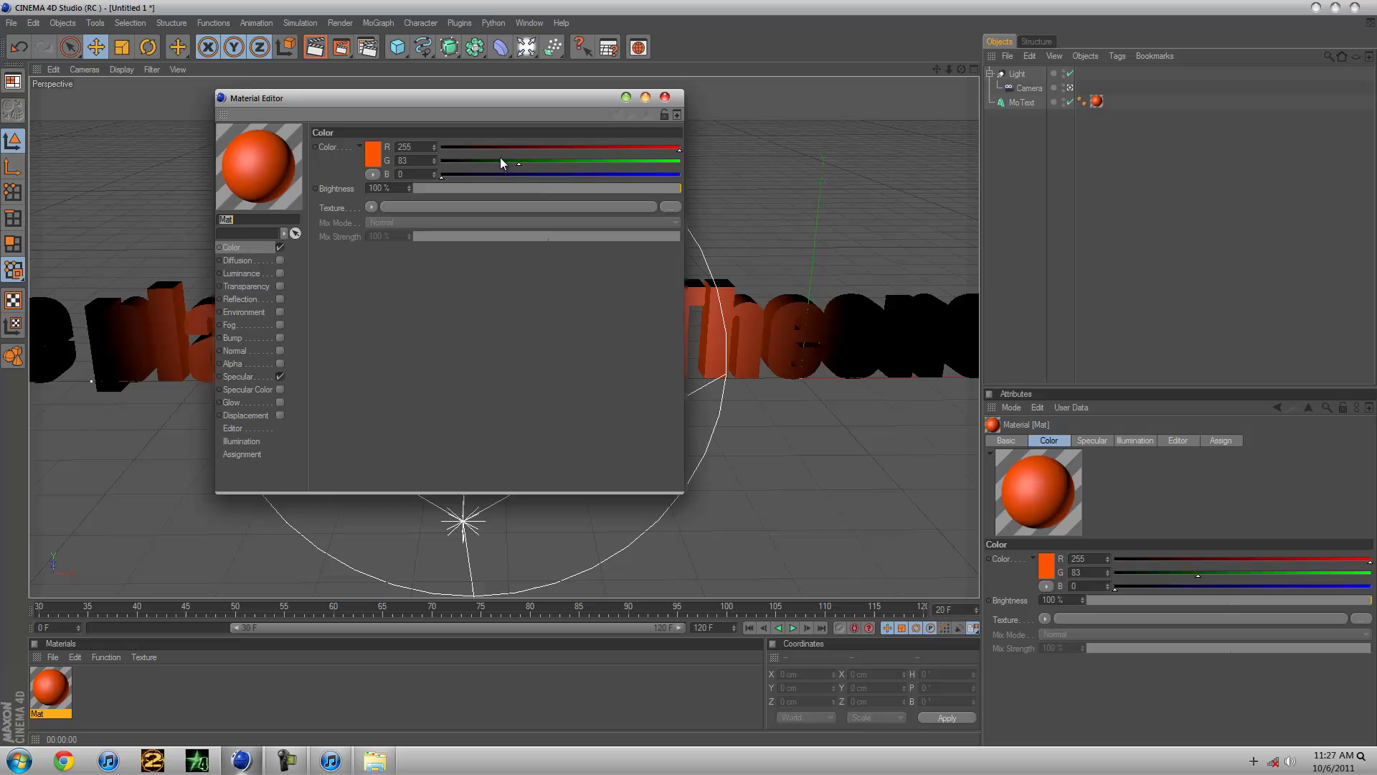
pyautogui.moveTo(510, 162); pyautogui.dragTo(505, 158)
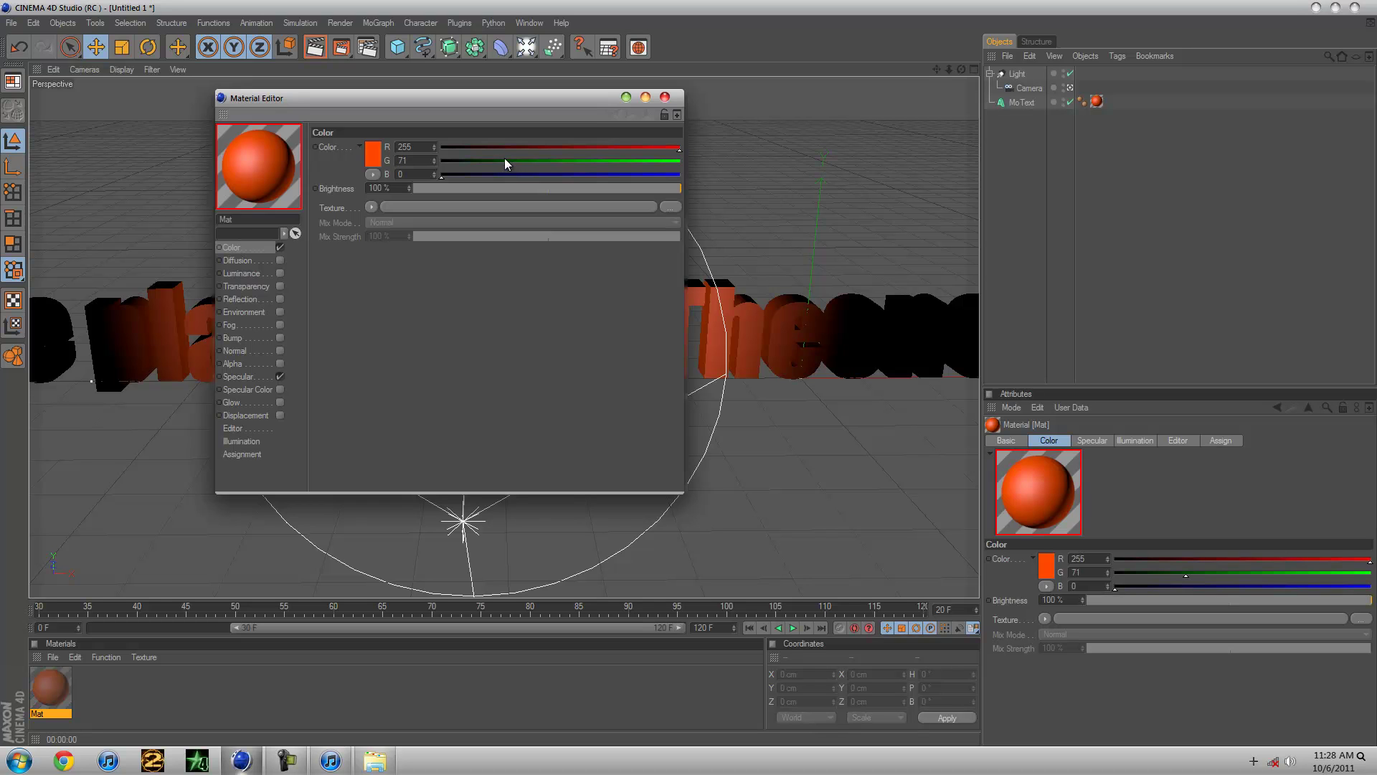
pyautogui.click(665, 97)
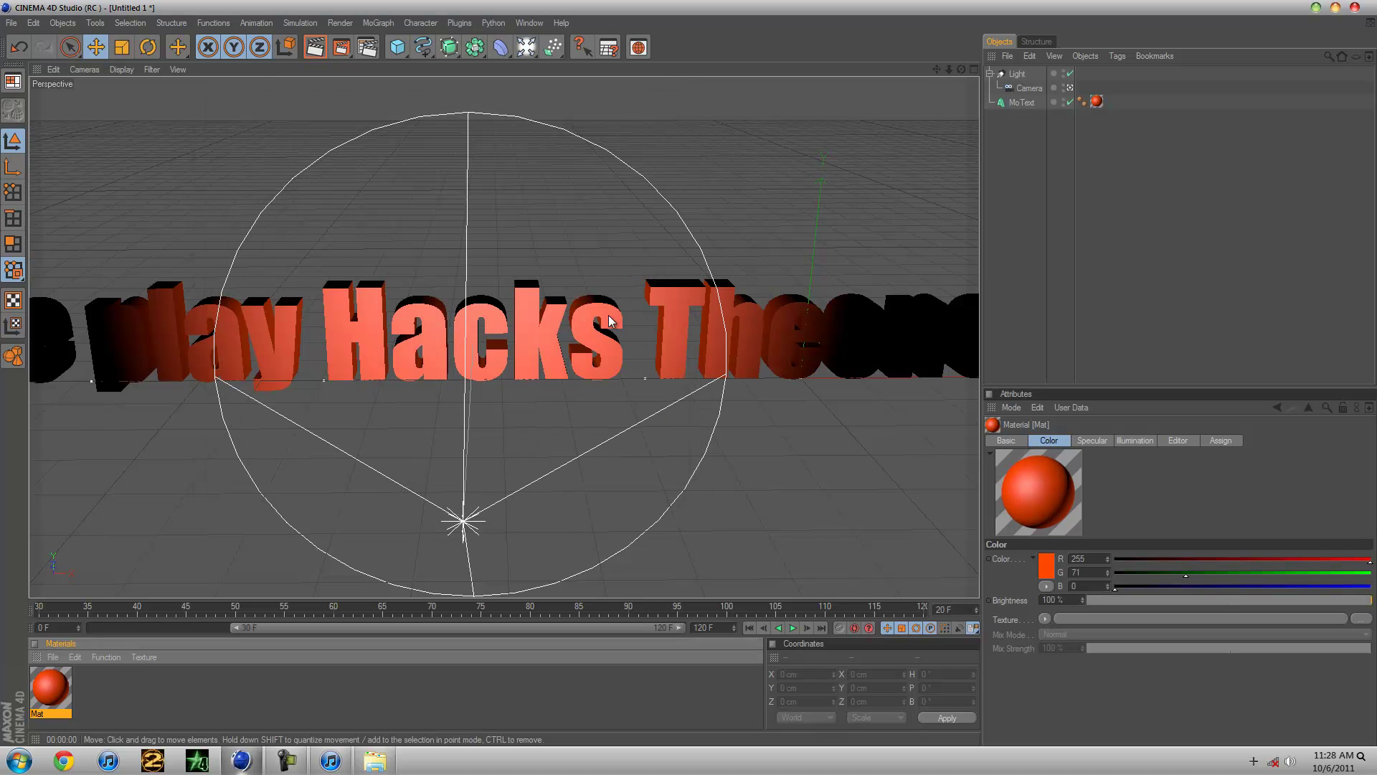
pyautogui.click(316, 47)
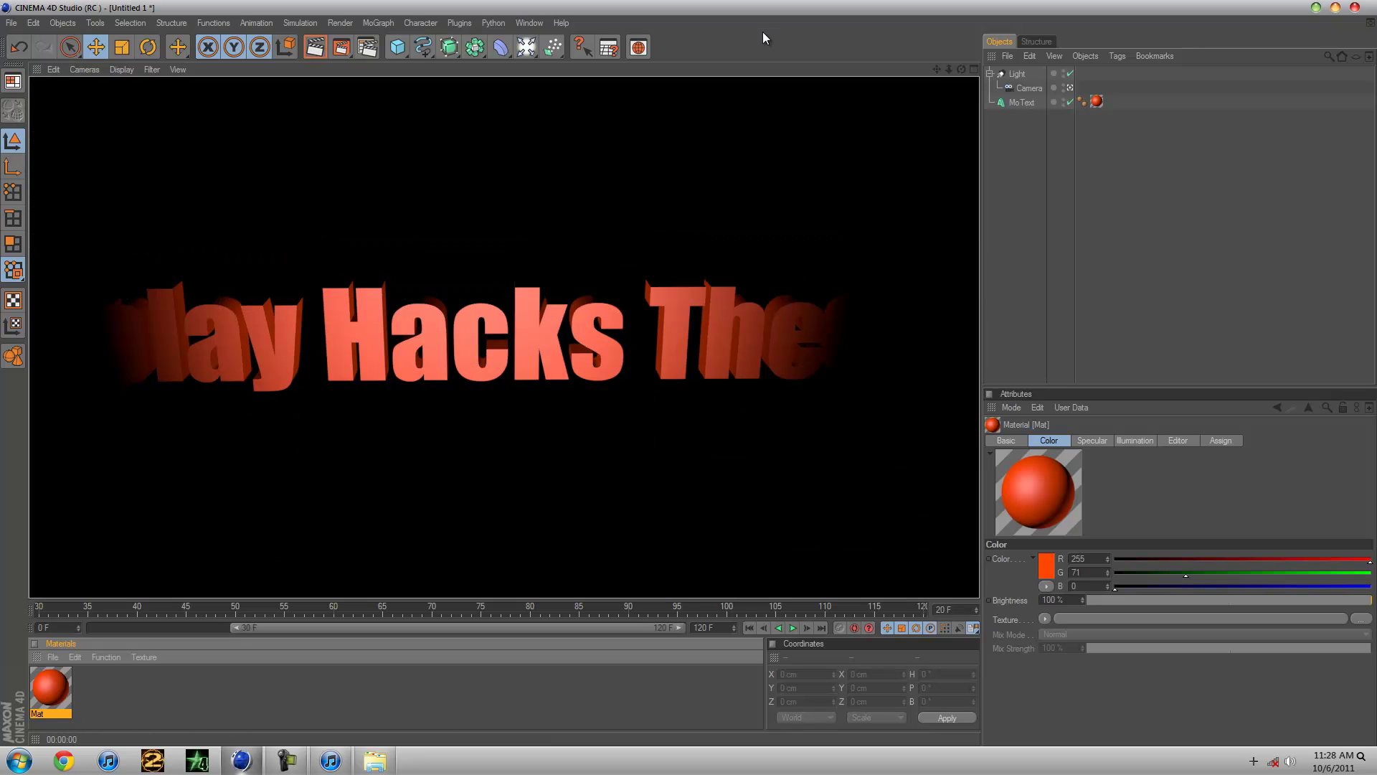
pyautogui.click(645, 172)
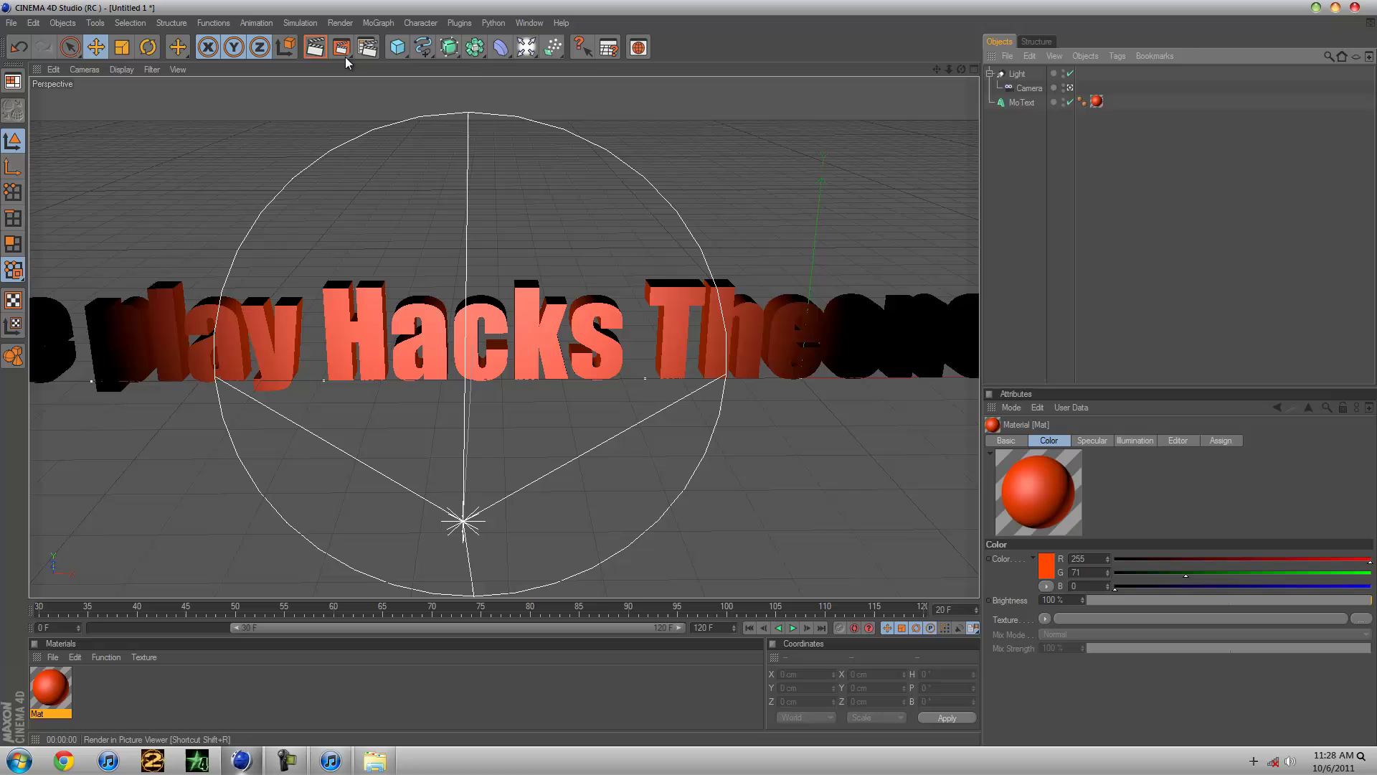
# Generate a full-render Make Preview of the whole animation at 1280x720.
pyautogui.moveTo(340, 49); pyautogui.dragTo(384, 199)
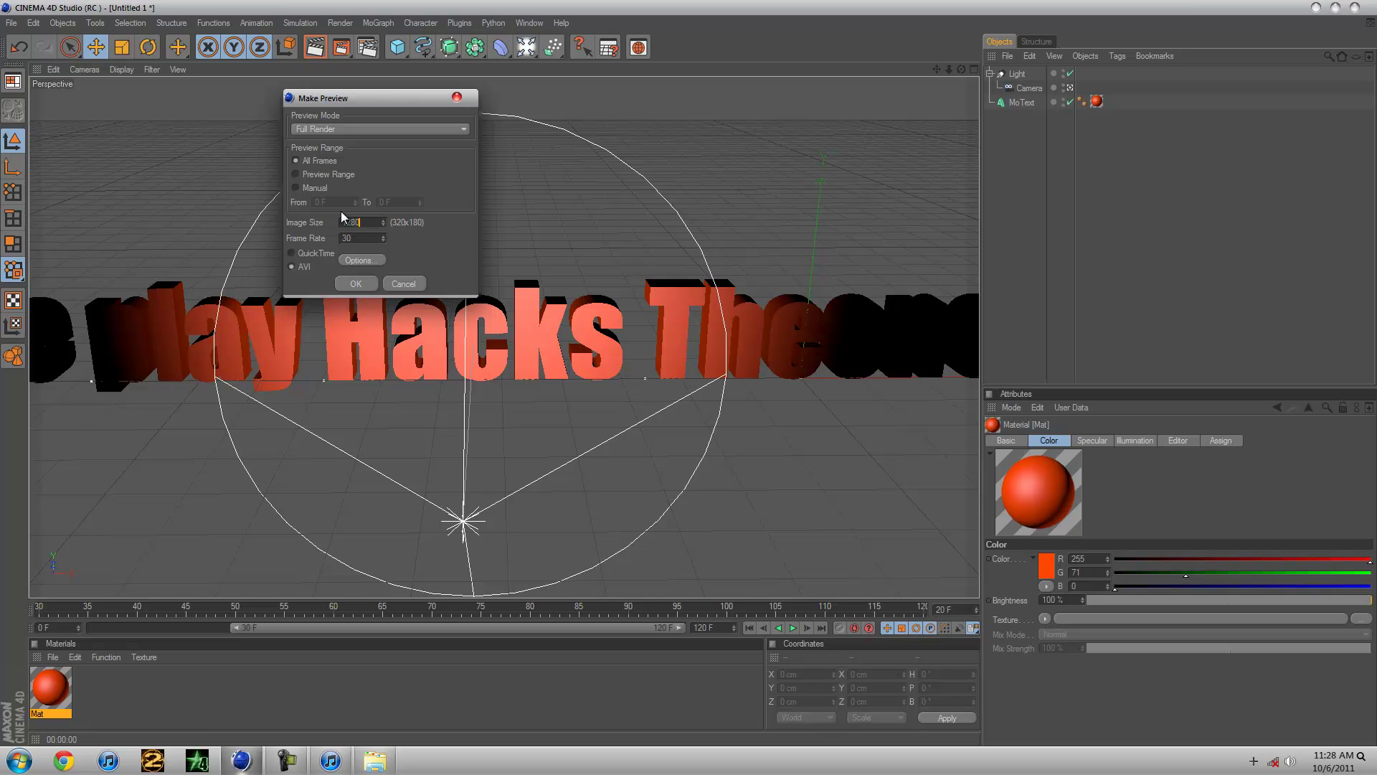
pyautogui.press('Return')
pyautogui.click(357, 285)
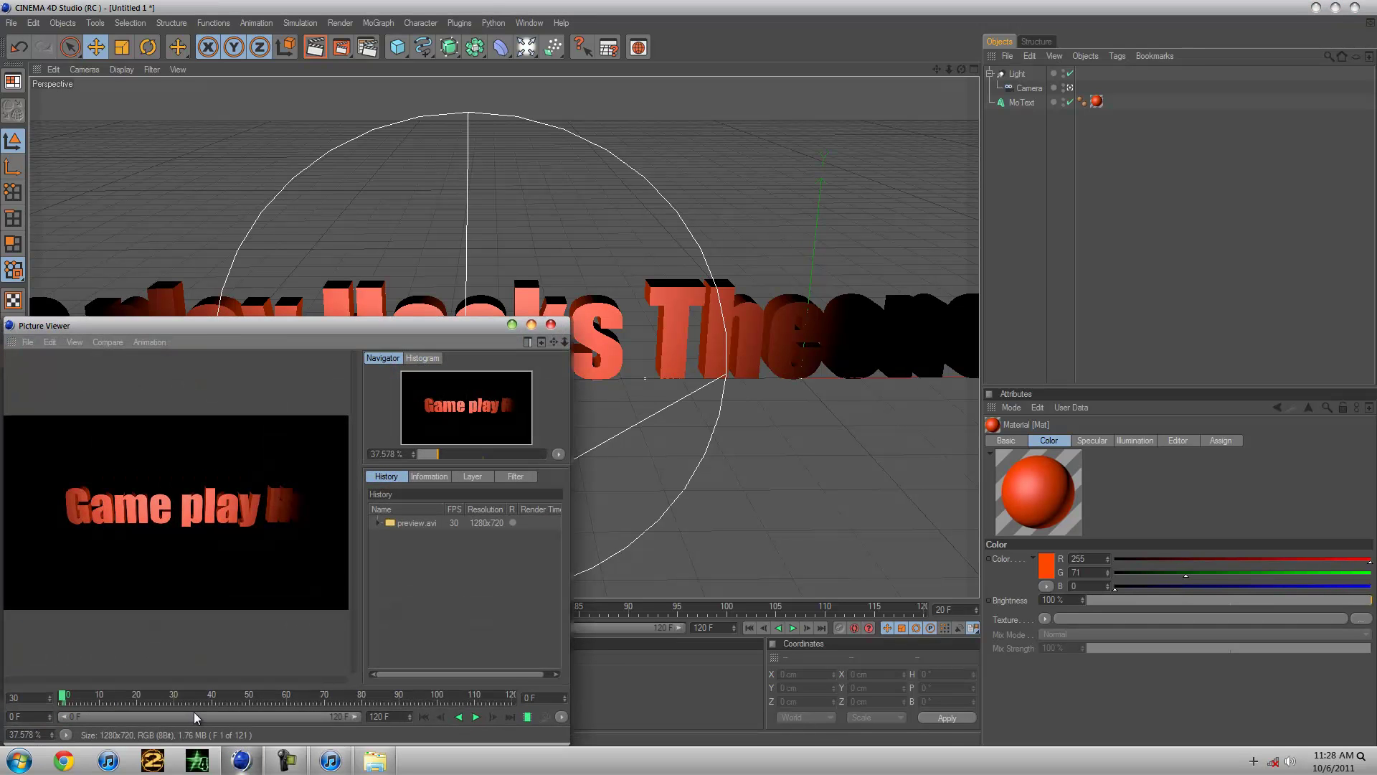
# Maximize the Picture Viewer and play the 121-frame preview through.
pyautogui.moveTo(369, 331); pyautogui.dragTo(583, 3)
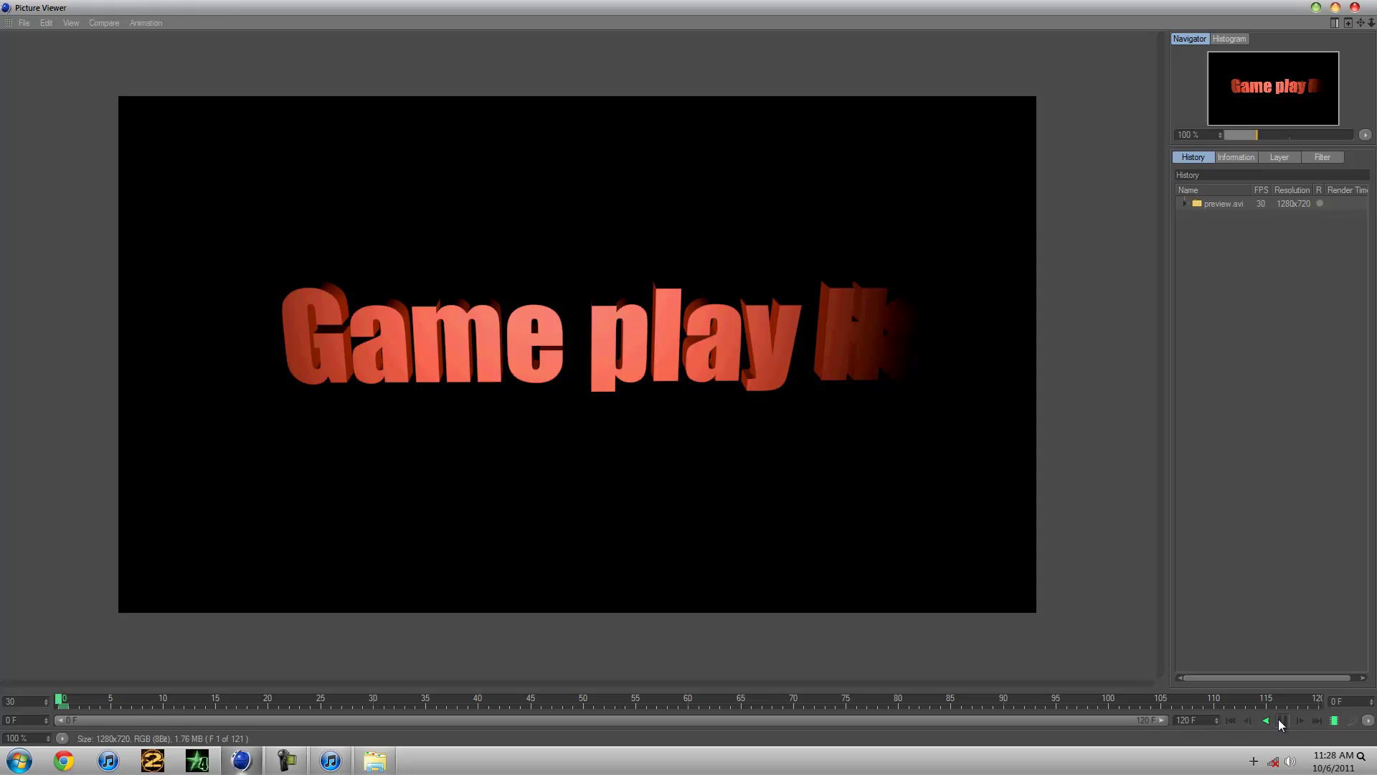
pyautogui.click(1278, 719)
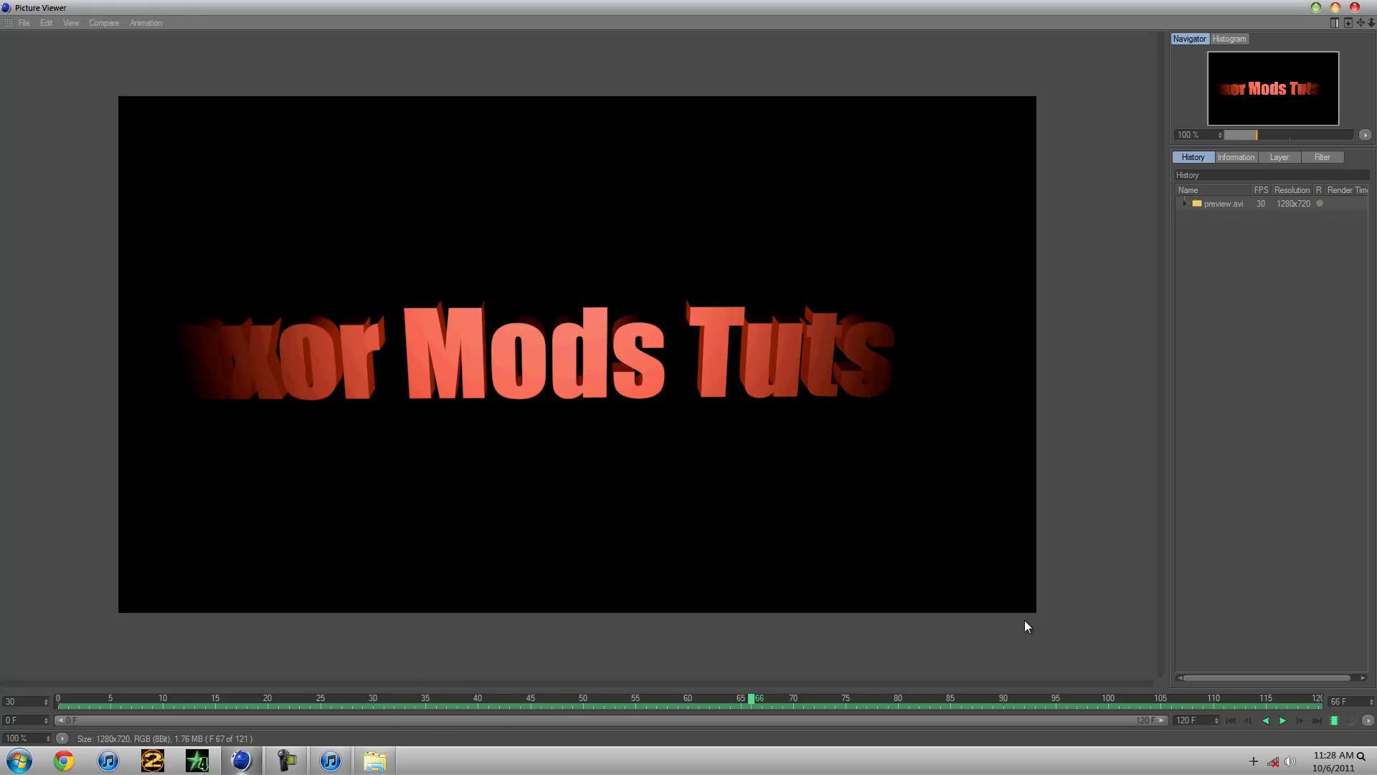
pyautogui.click(24, 24)
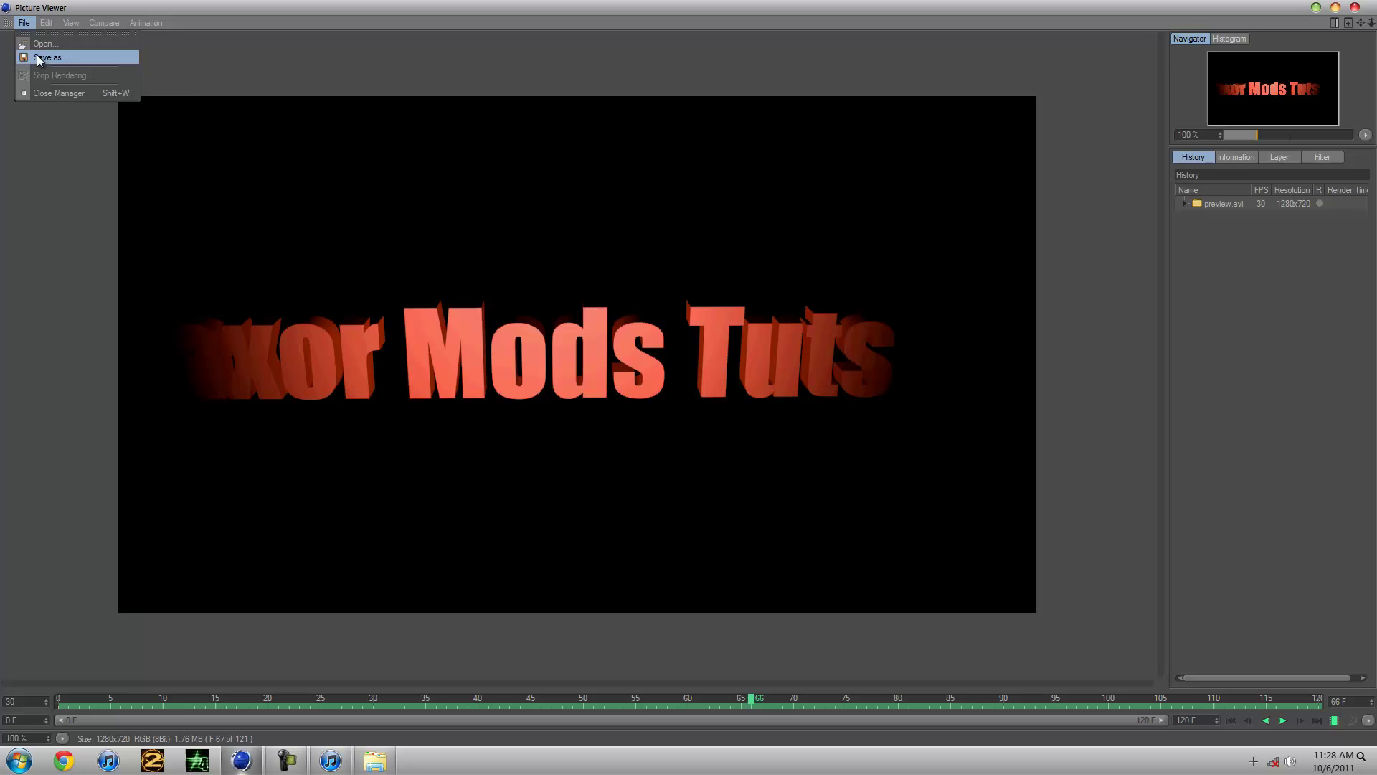
# Choose Save as with type Animation, format AVI Movie and 25 FPS.
pyautogui.click(49, 50)
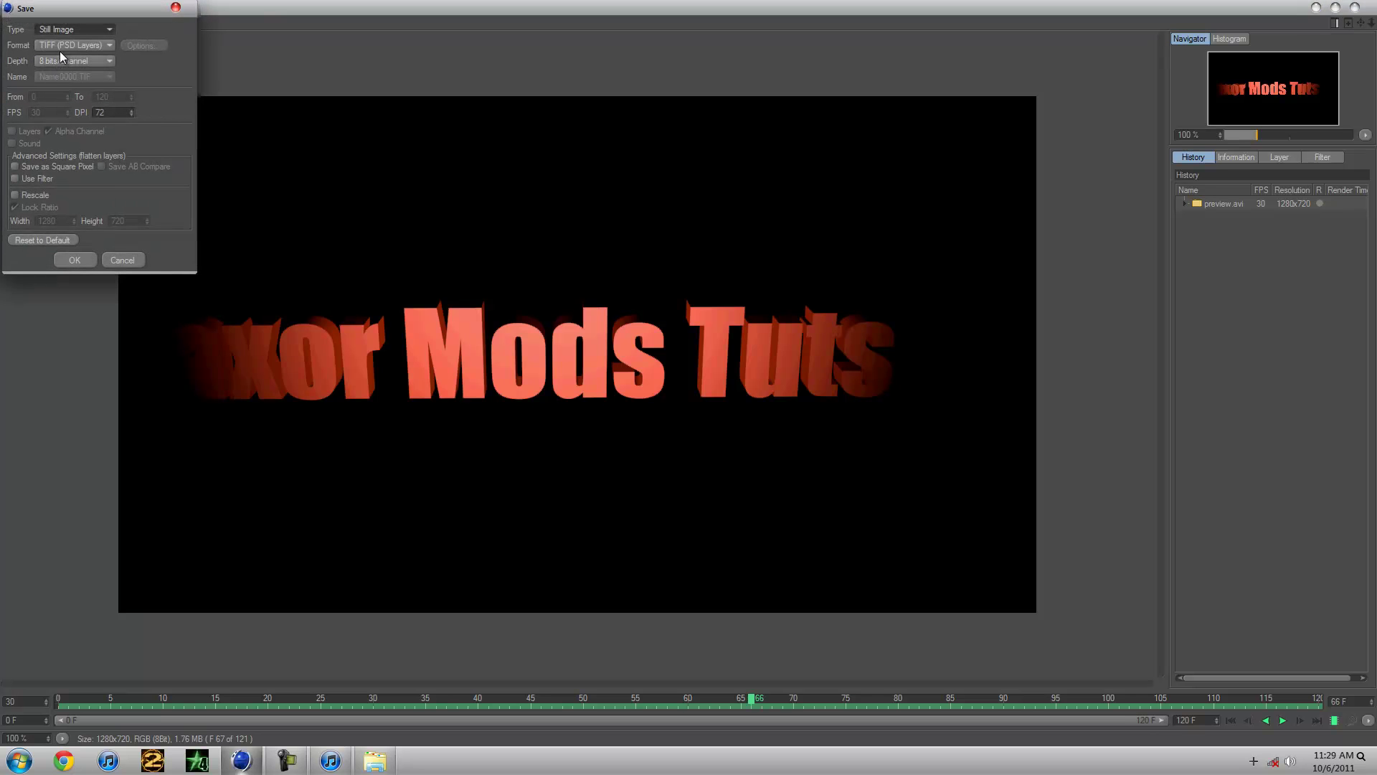
pyautogui.click(86, 30)
pyautogui.click(77, 62)
pyautogui.click(81, 49)
pyautogui.click(67, 378)
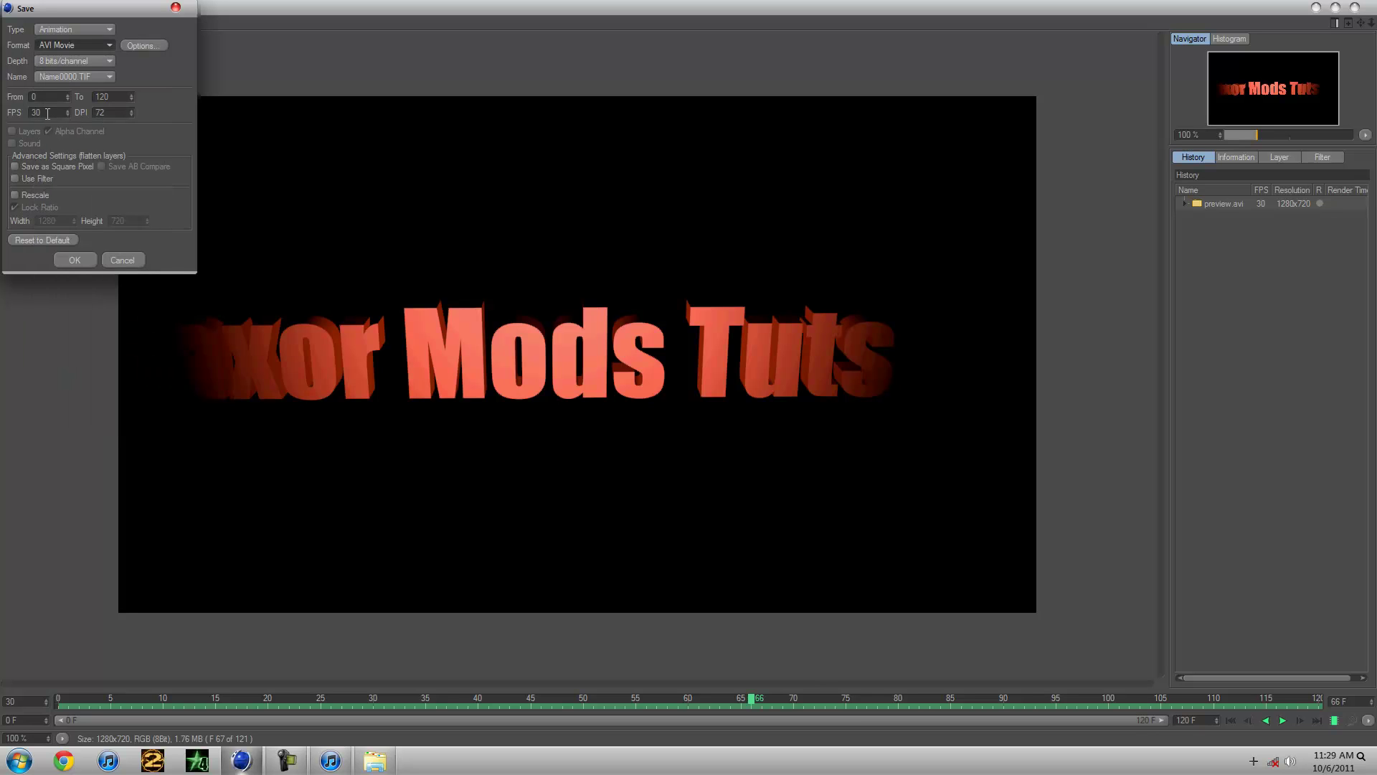
pyautogui.moveTo(64, 112); pyautogui.dragTo(19, 103)
pyautogui.write('25')
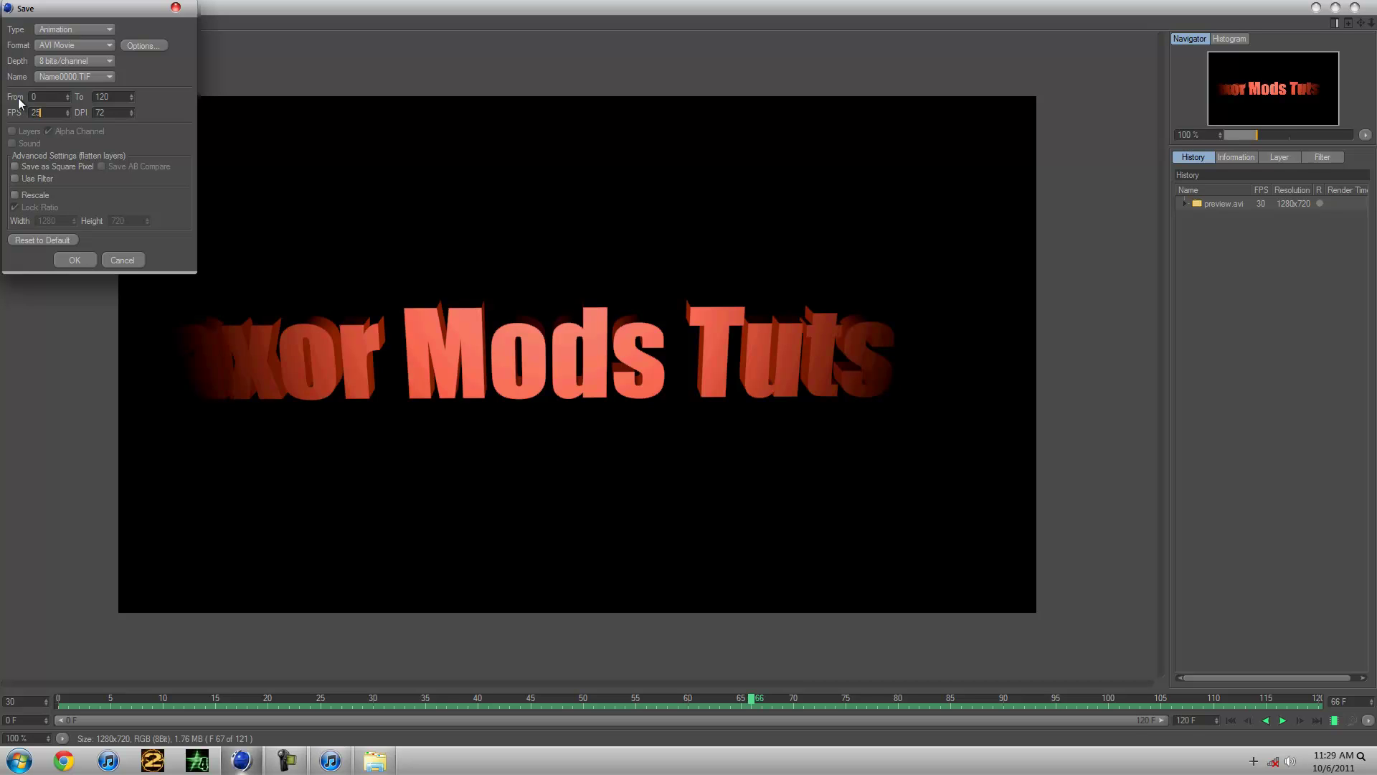
pyautogui.click(78, 261)
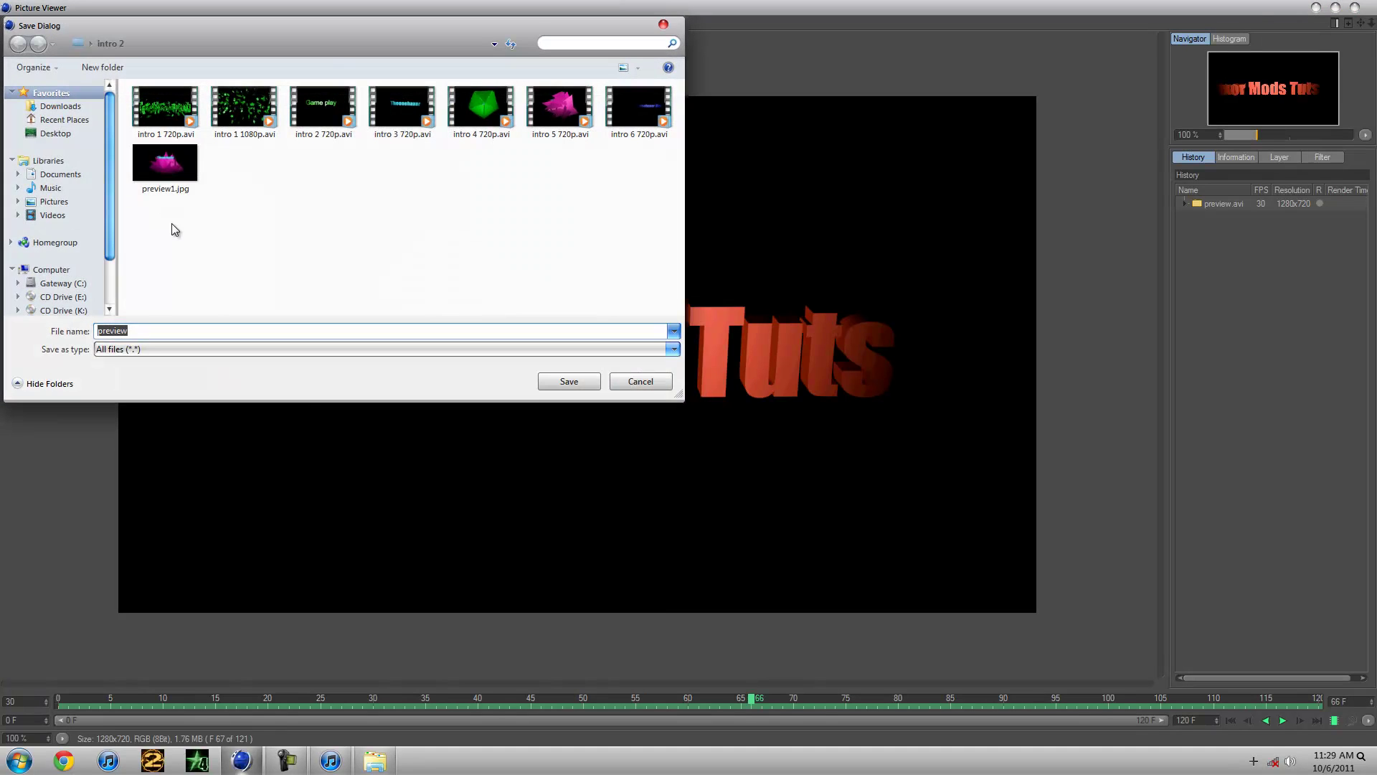
# Save the preview in the intro 2 folder as 'intro 7 720p.avi'.
pyautogui.click(639, 107)
pyautogui.click(125, 326)
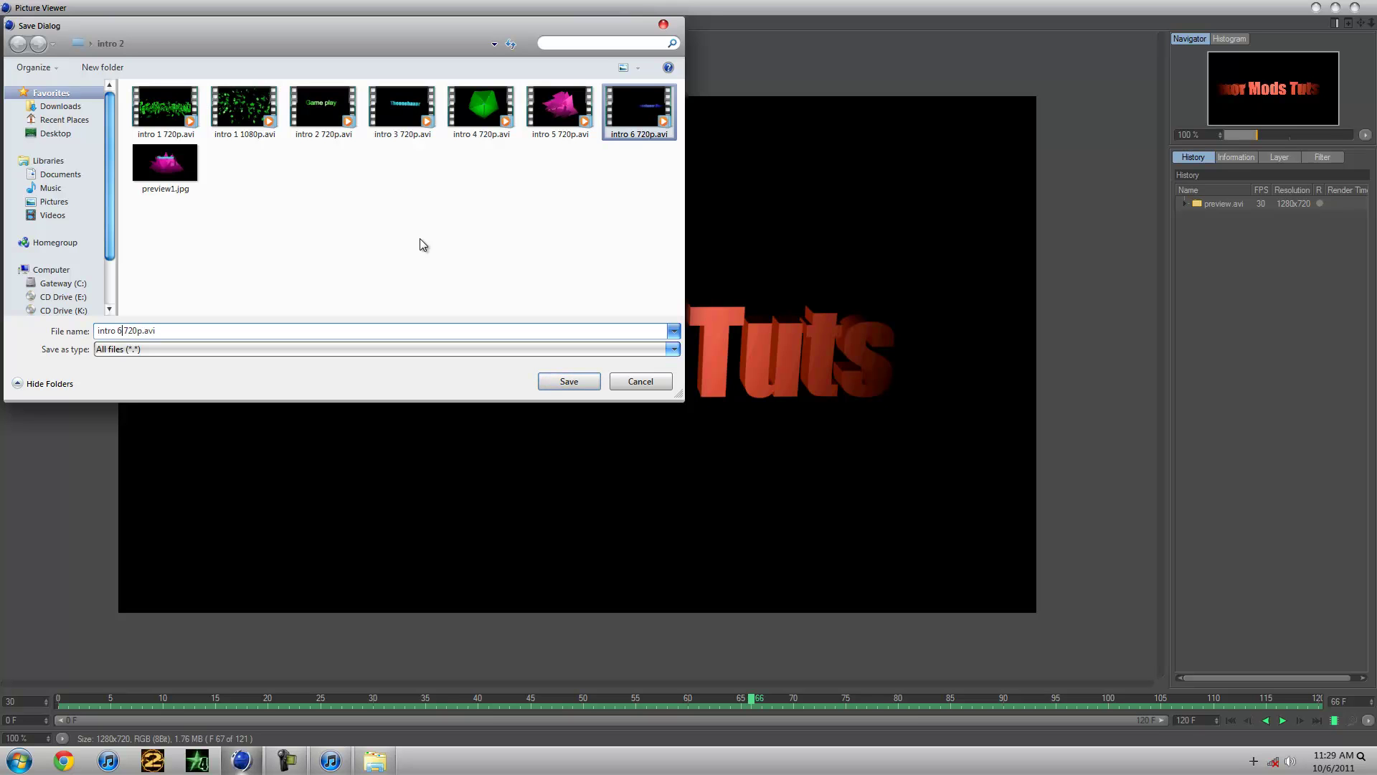
pyautogui.press('BackSpace')
pyautogui.write('7')
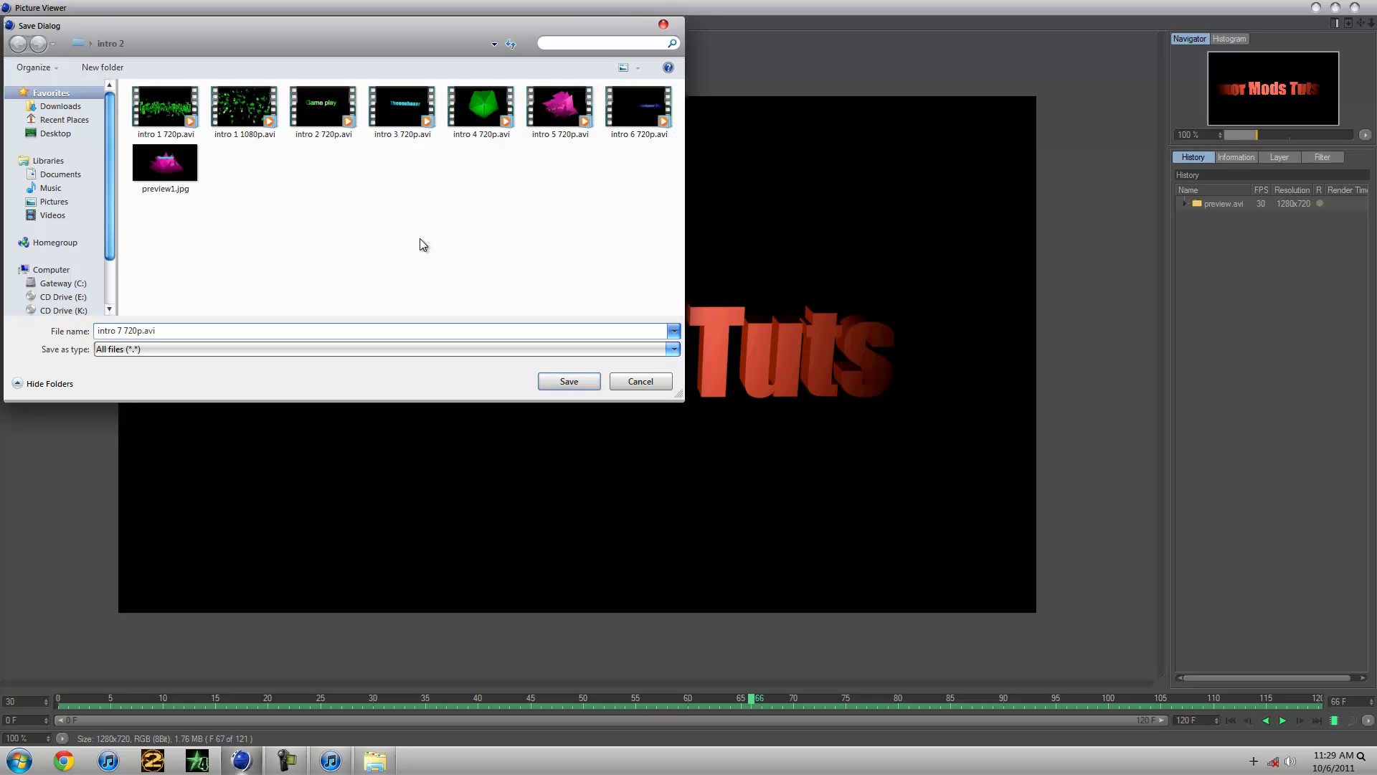
pyautogui.press('Return')
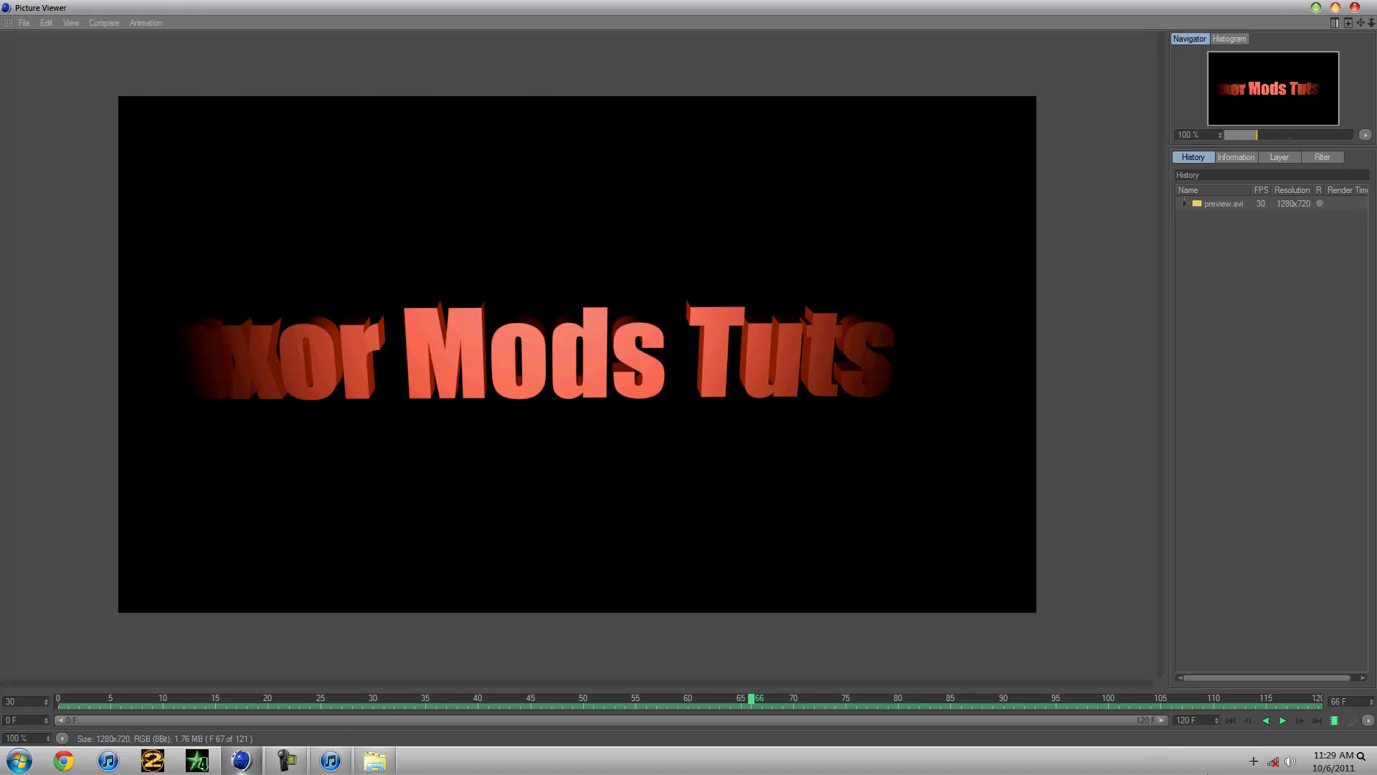
# Play intro 7 720p.avi from the intro 2 folder, then close the player and Explorer.
pyautogui.click(1371, 753)
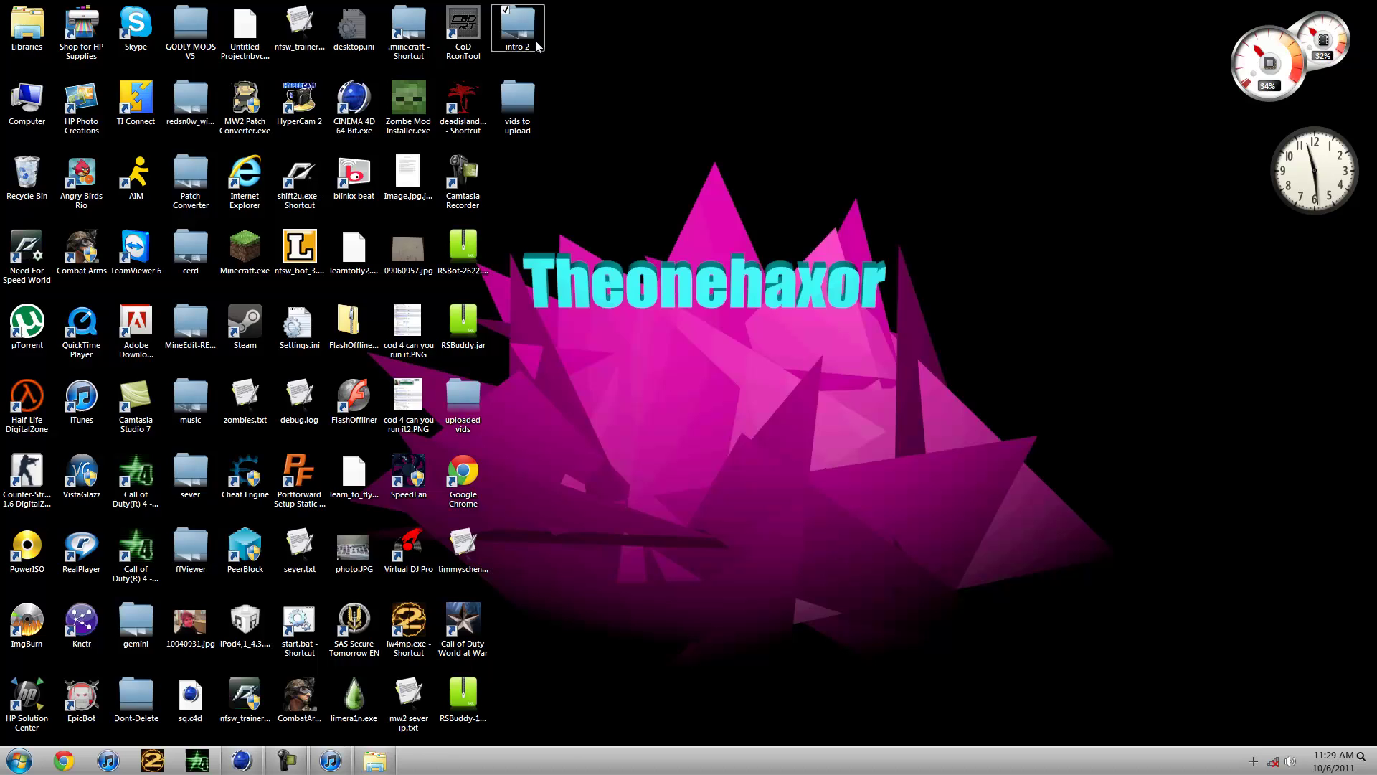
pyautogui.doubleClick(537, 46)
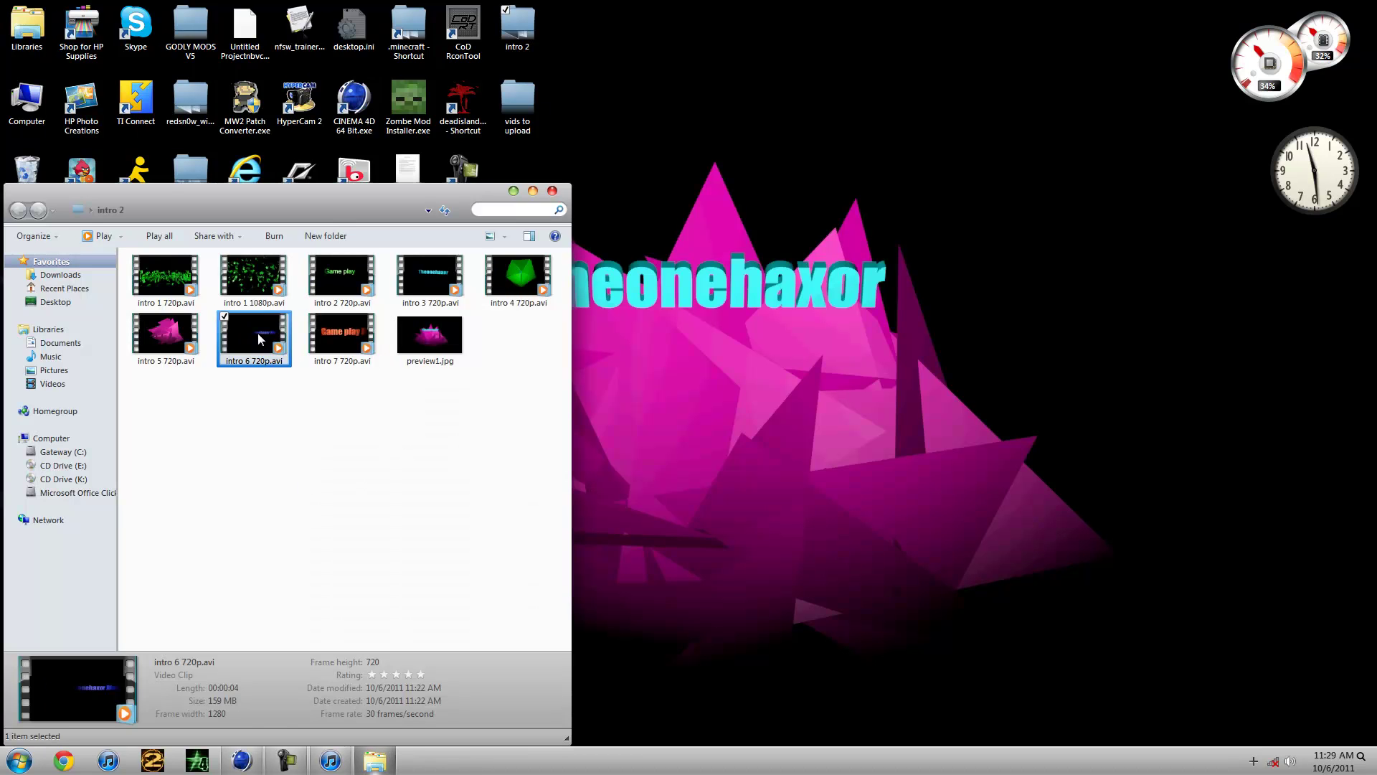
pyautogui.doubleClick(340, 340)
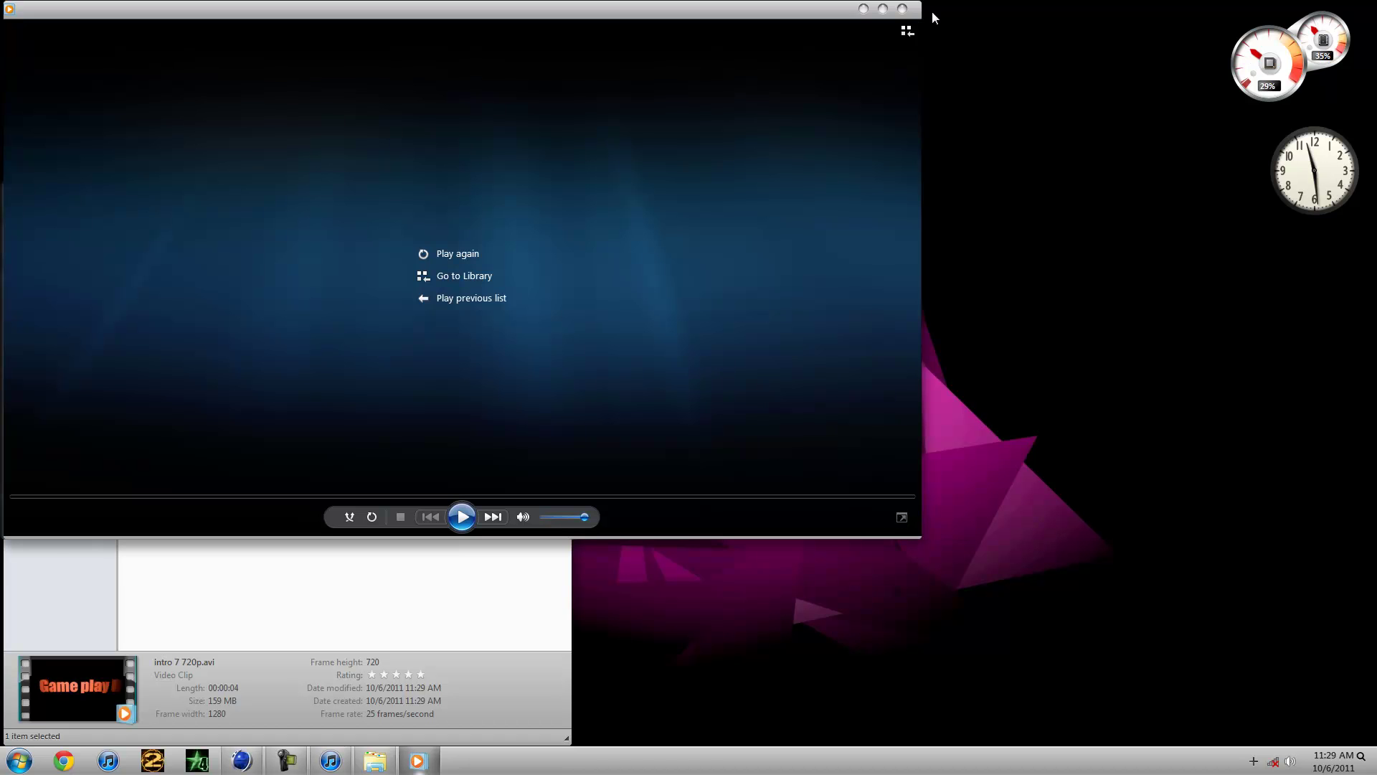
pyautogui.click(904, 11)
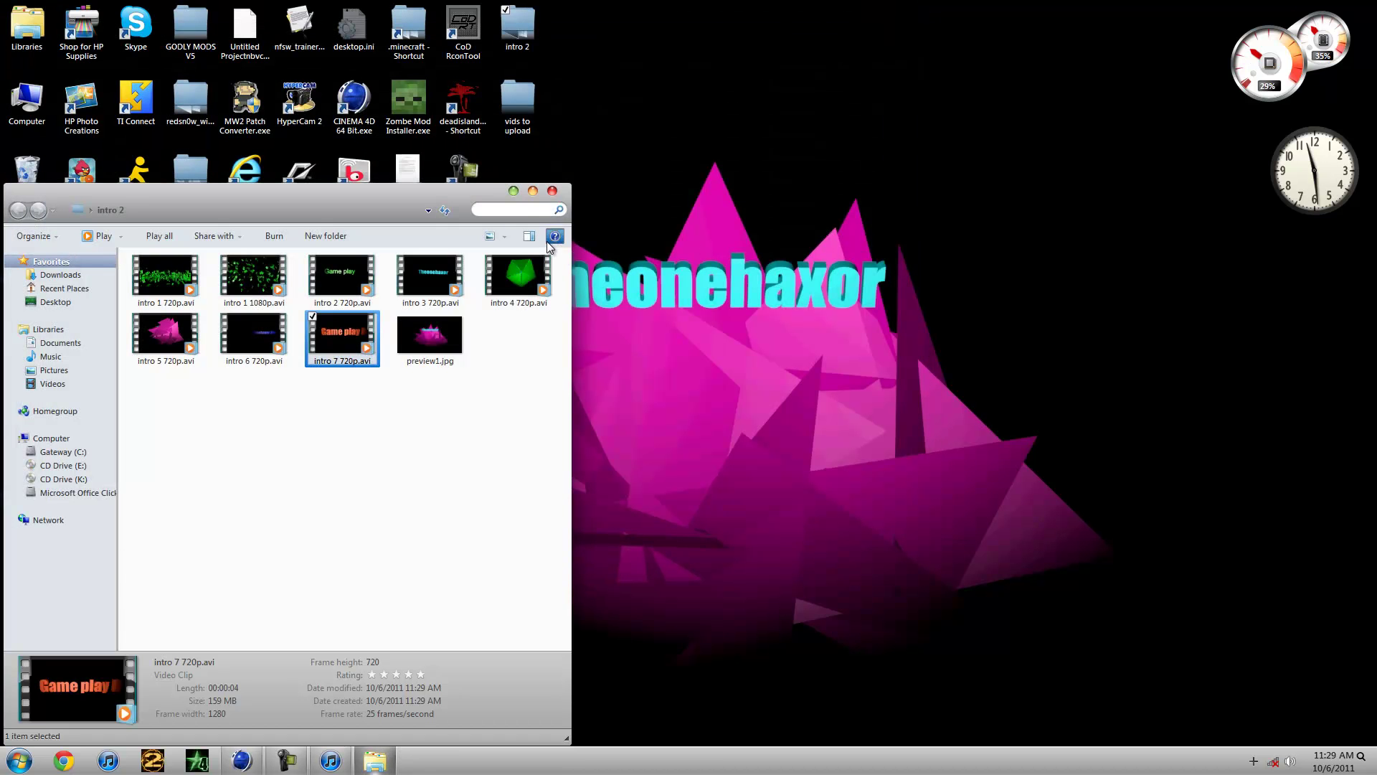
pyautogui.click(553, 192)
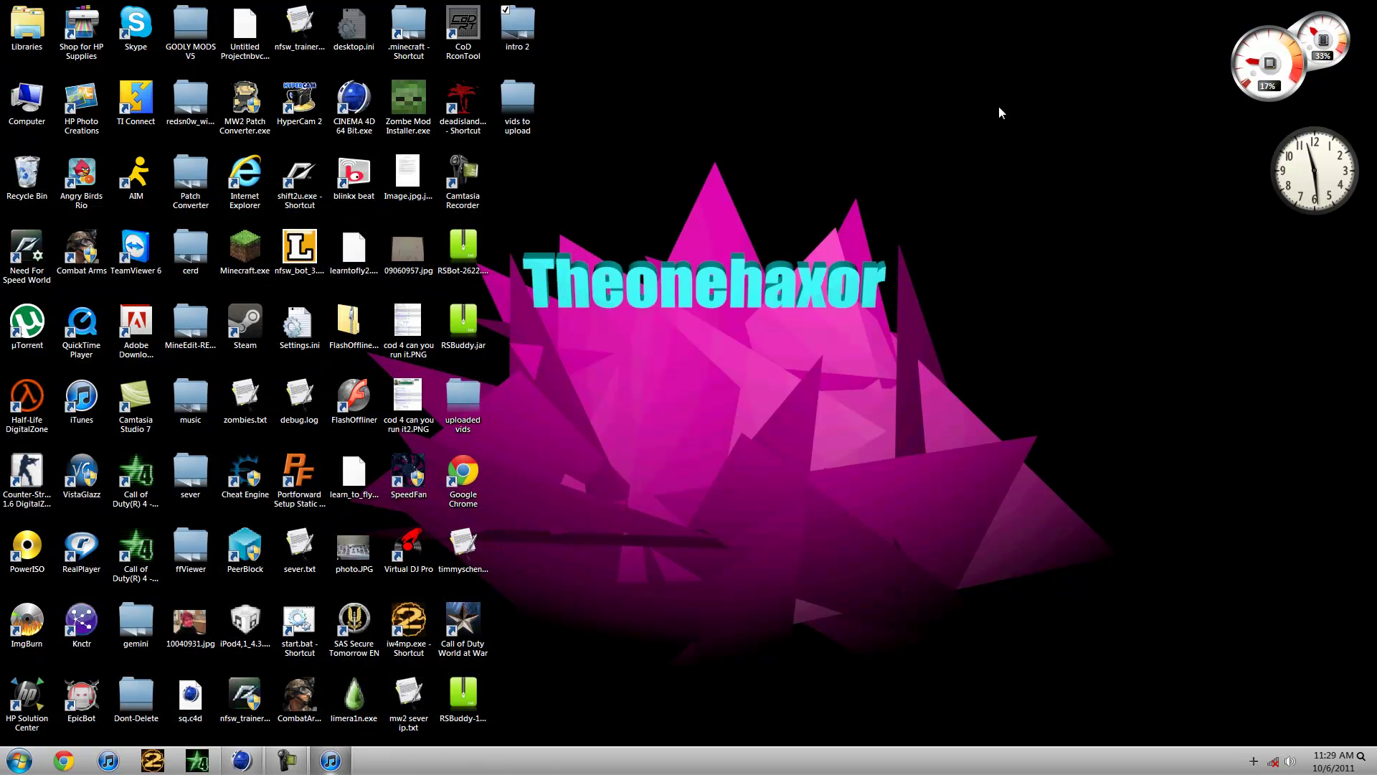
pyautogui.moveTo(1000, 112)
pyautogui.mouseDown()
pyautogui.moveTo(1008, 324)
pyautogui.moveTo(880, 436)
pyautogui.moveTo(895, 609)
pyautogui.mouseUp()
pyautogui.moveTo(1177, 83); pyautogui.dragTo(357, 660)
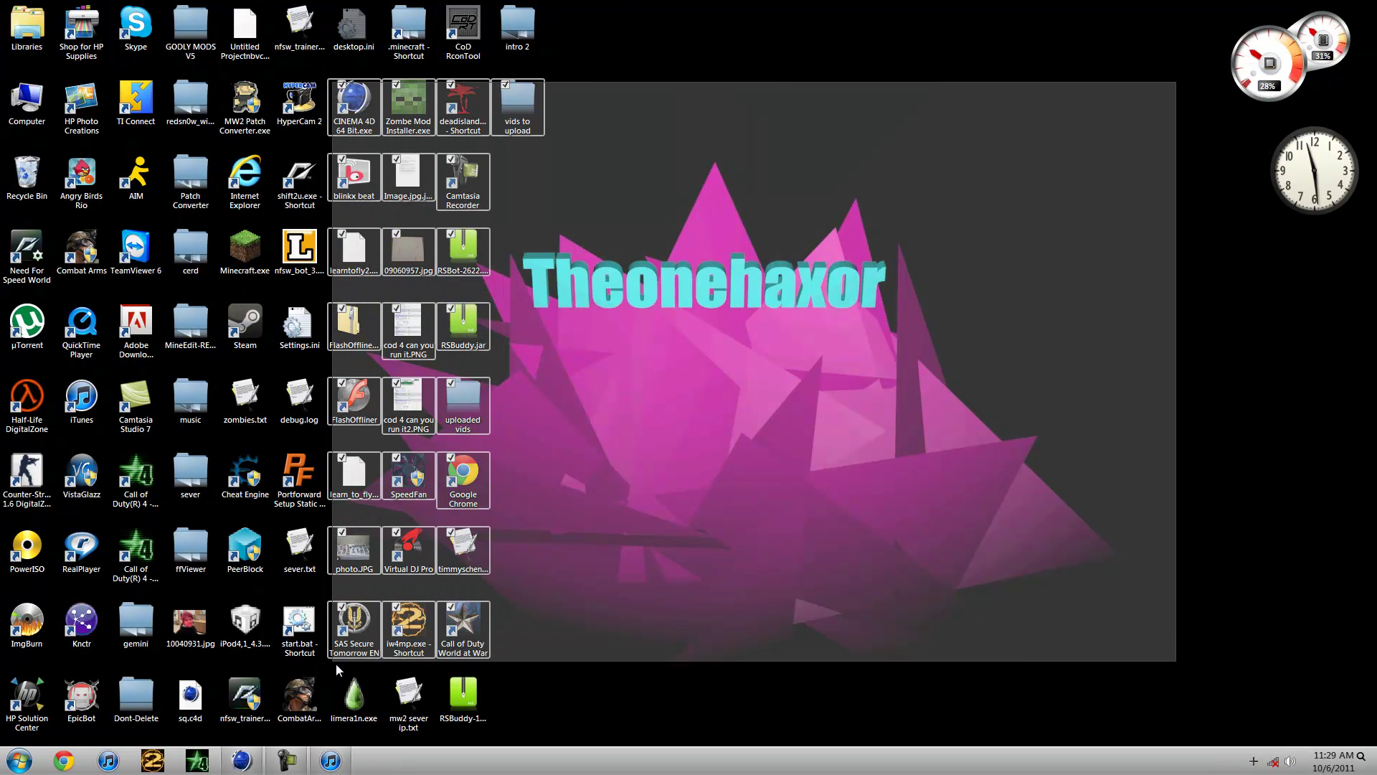
pyautogui.moveTo(357, 659); pyautogui.dragTo(336, 665)
pyautogui.moveTo(1176, 109)
pyautogui.mouseDown()
pyautogui.moveTo(756, 671)
pyautogui.moveTo(917, 502)
pyautogui.moveTo(1027, 307)
pyautogui.mouseUp()
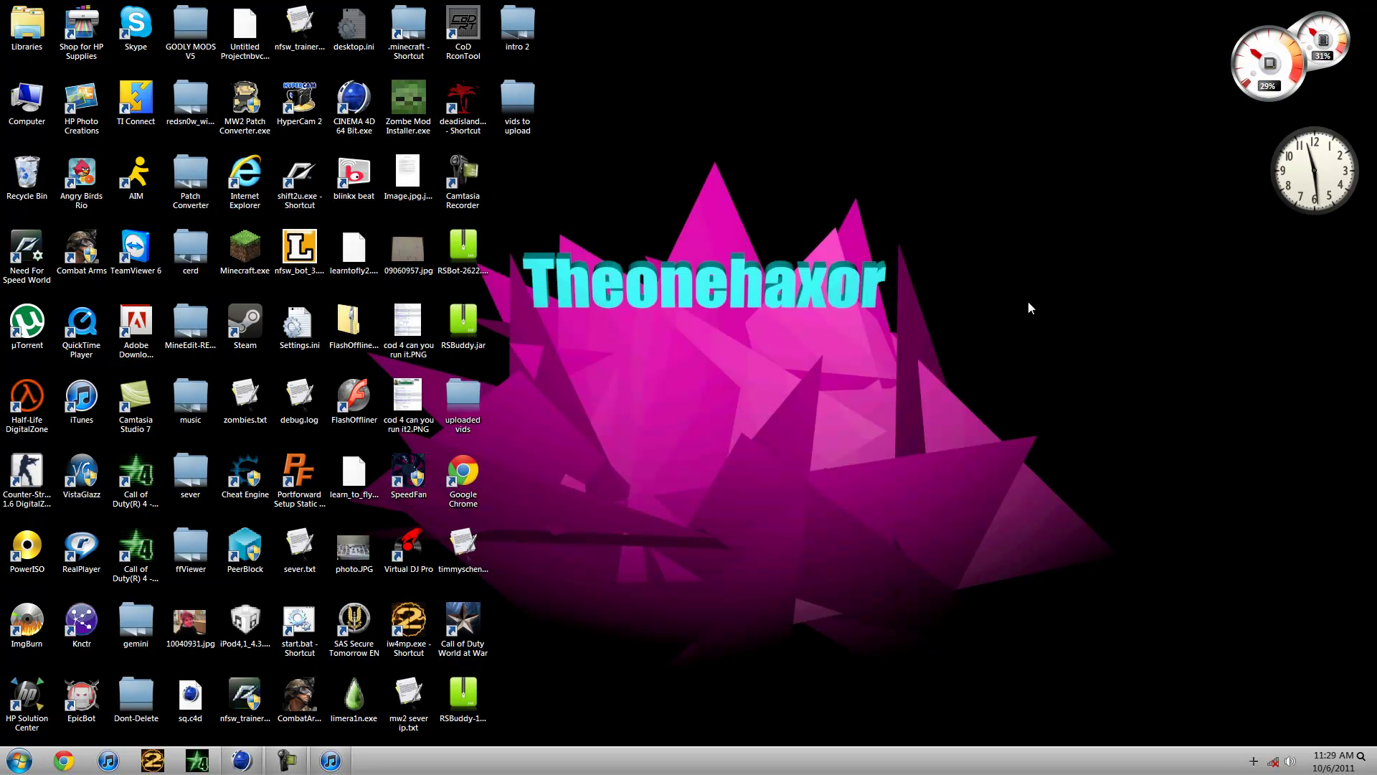